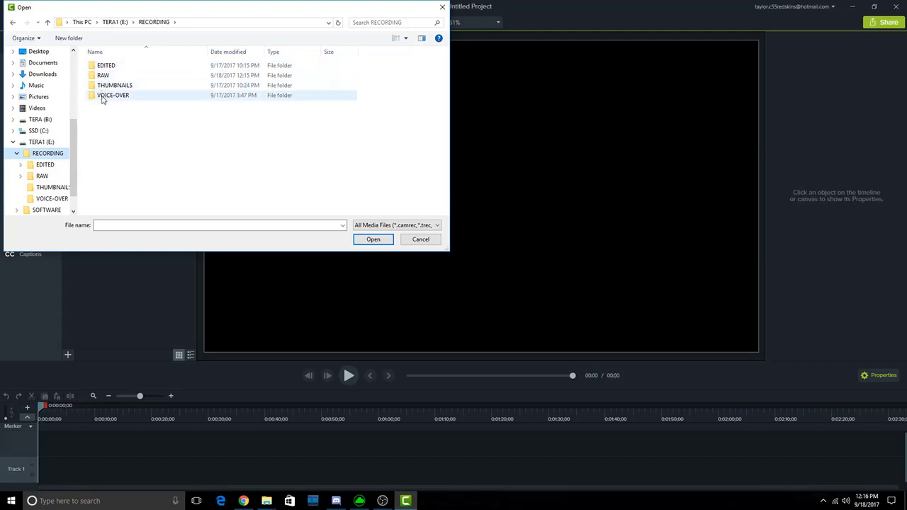
double_click(104, 76)
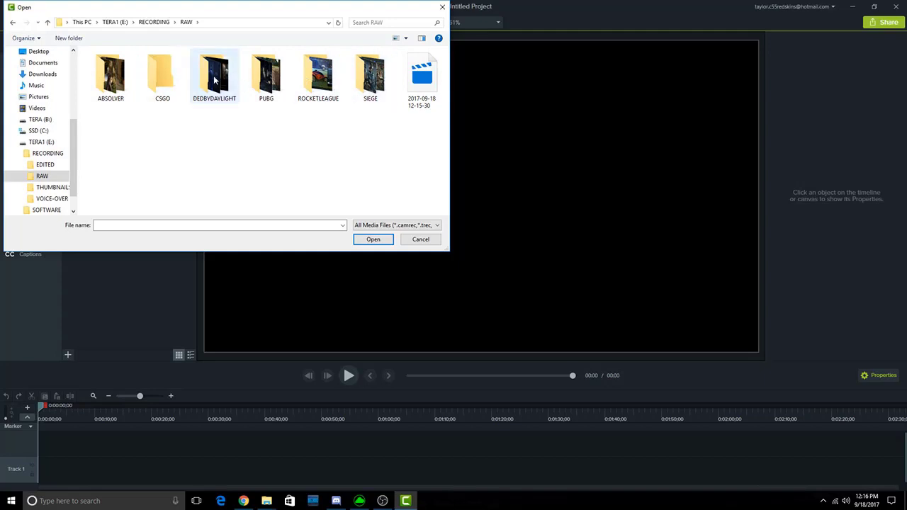
double_click(372, 78)
left_click(131, 190)
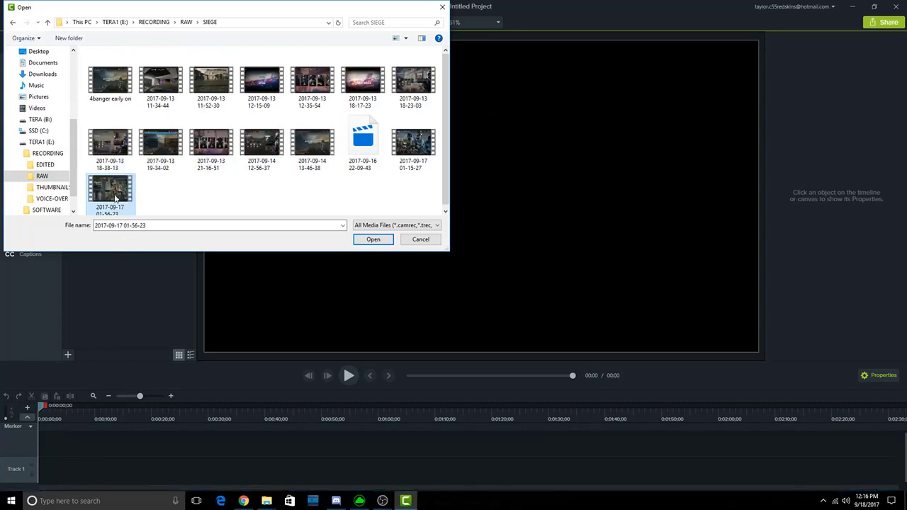
left_click(374, 240)
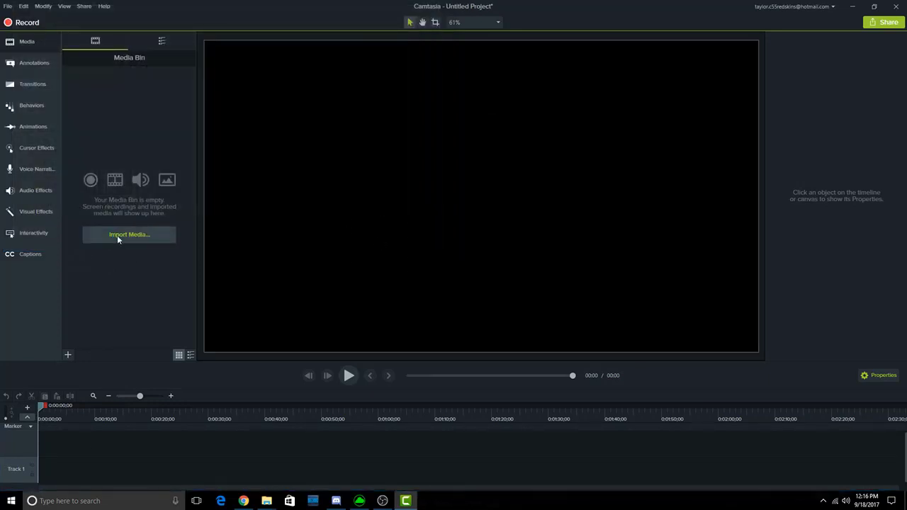
left_click_drag(99, 90, 98, 478)
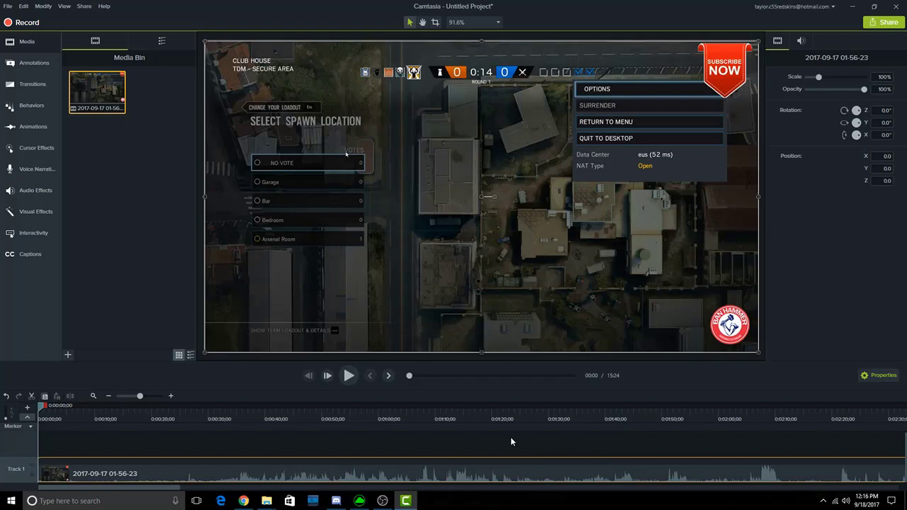
- Move the playhead to 0:00:35;15 on the timeline
key("space")
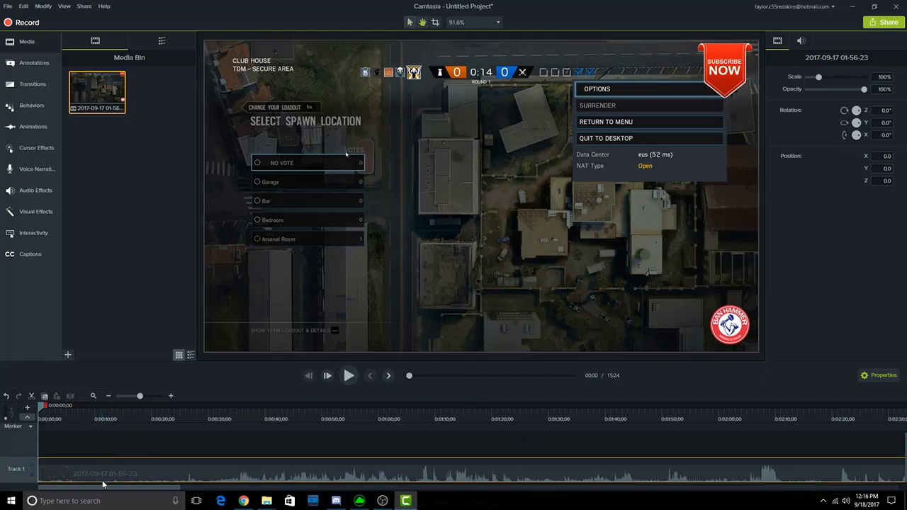
left_click(55, 410)
left_click_drag(55, 410, 241, 436)
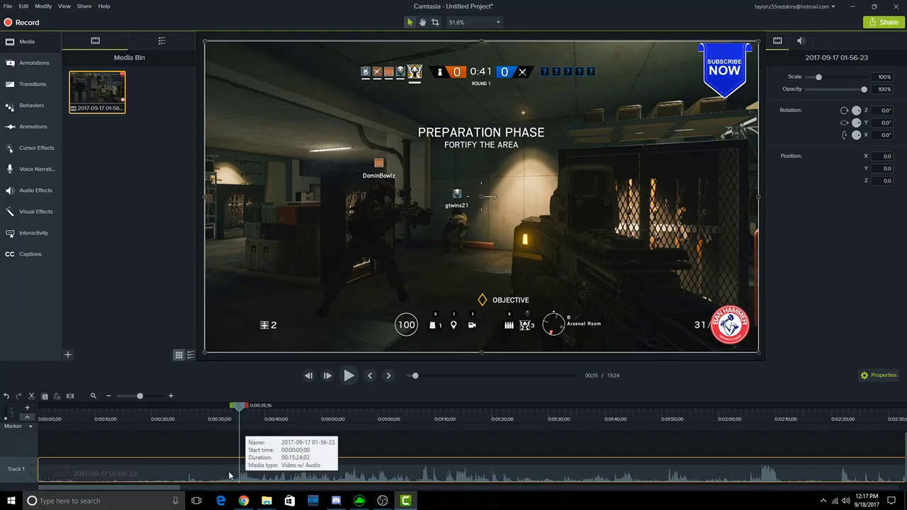
right_click(240, 410)
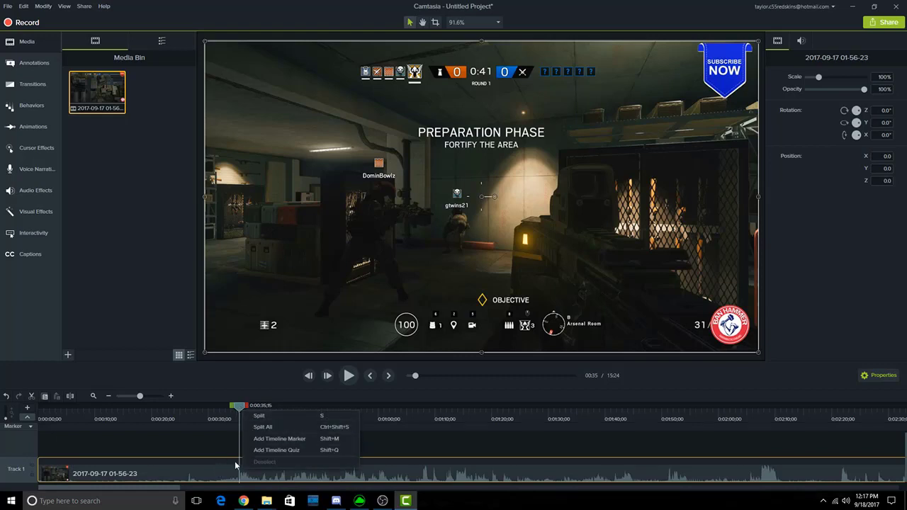
left_click(227, 384)
left_click_drag(236, 362, 255, 132)
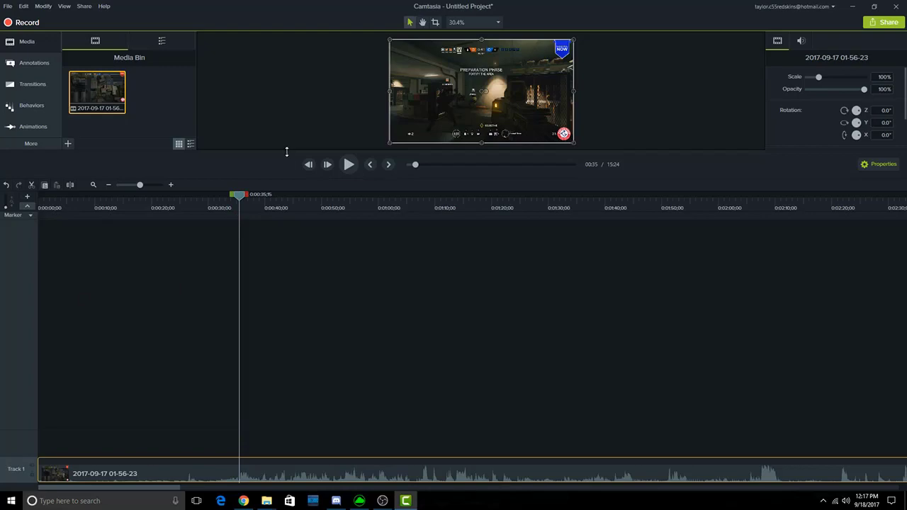
left_click_drag(286, 151, 282, 370)
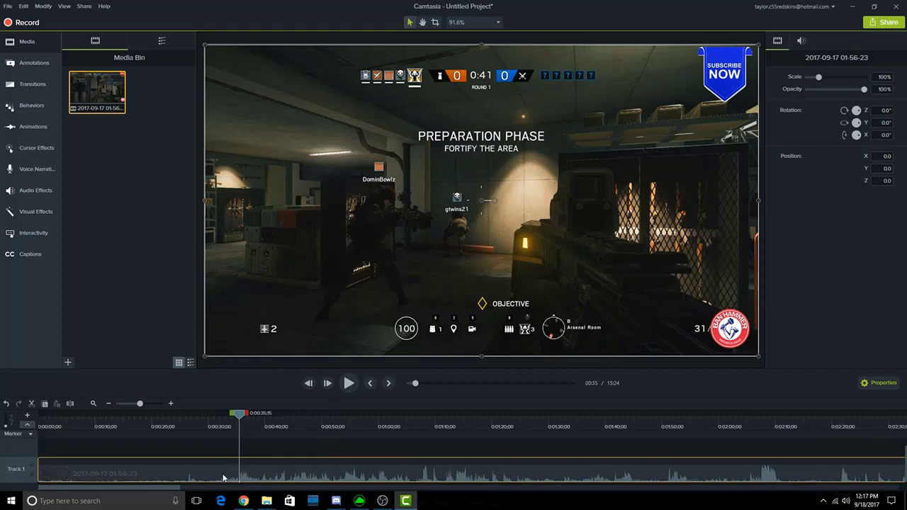
- Split the Track 1 clip at the playhead and select each of the two pieces to check the cut
left_click(247, 453)
left_click(221, 477)
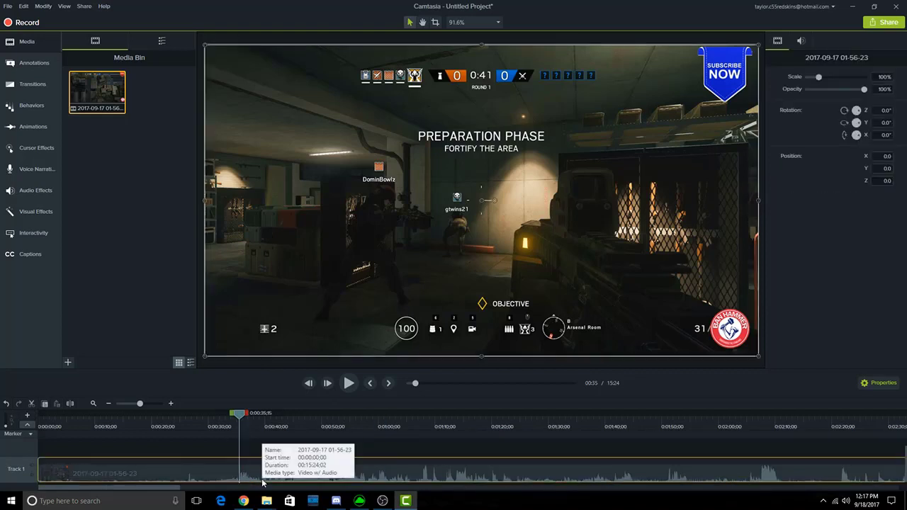
key("s")
left_click(231, 477)
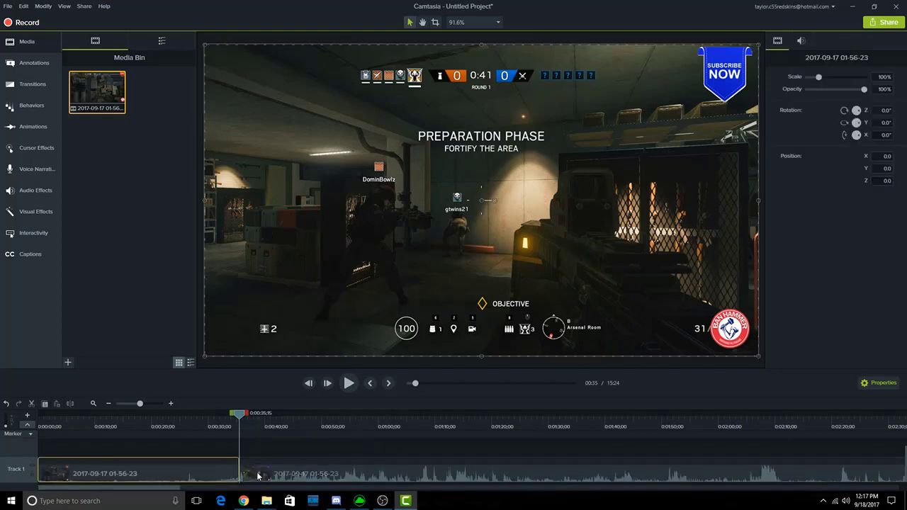
left_click(227, 478)
left_click(263, 480)
left_click(212, 475)
left_click(265, 480)
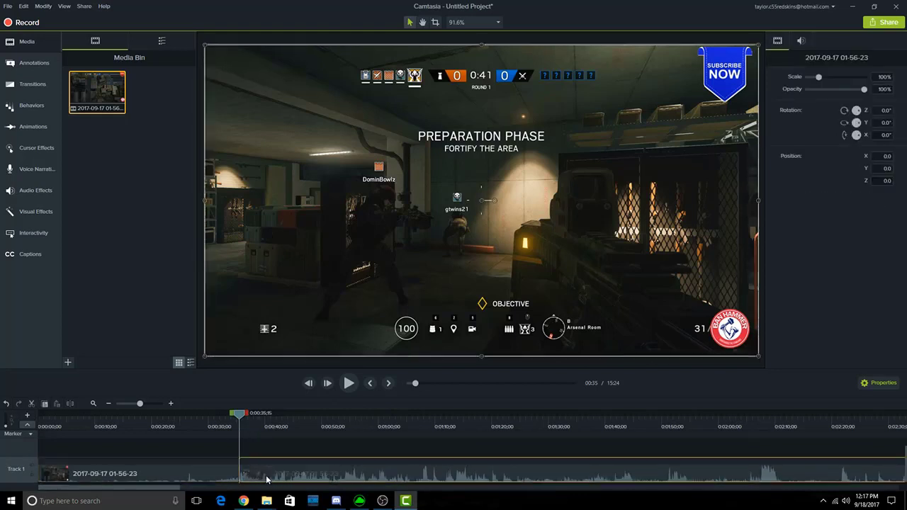
- Delete the piece before the cut and move the remaining clip to the start of Track 1
right_click(219, 476)
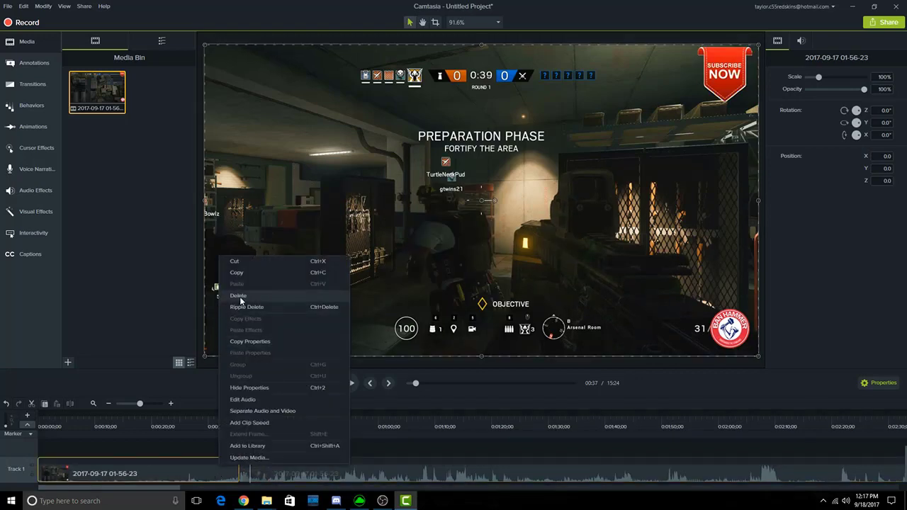
left_click(239, 296)
left_click_drag(302, 463, 97, 485)
- Split the clip at 0:00:04;08 and move the part after the cut along Track 1 to about 0:00:32
left_click_drag(251, 415, 33, 452)
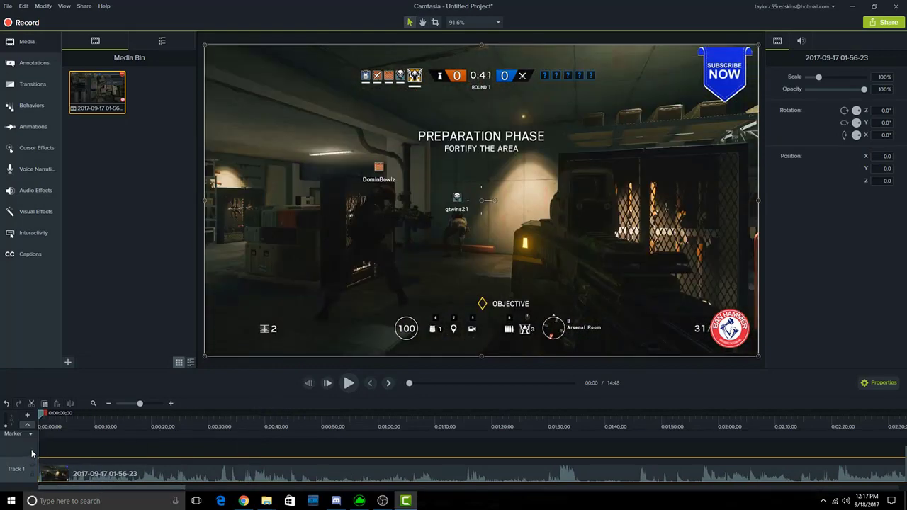
key("space")
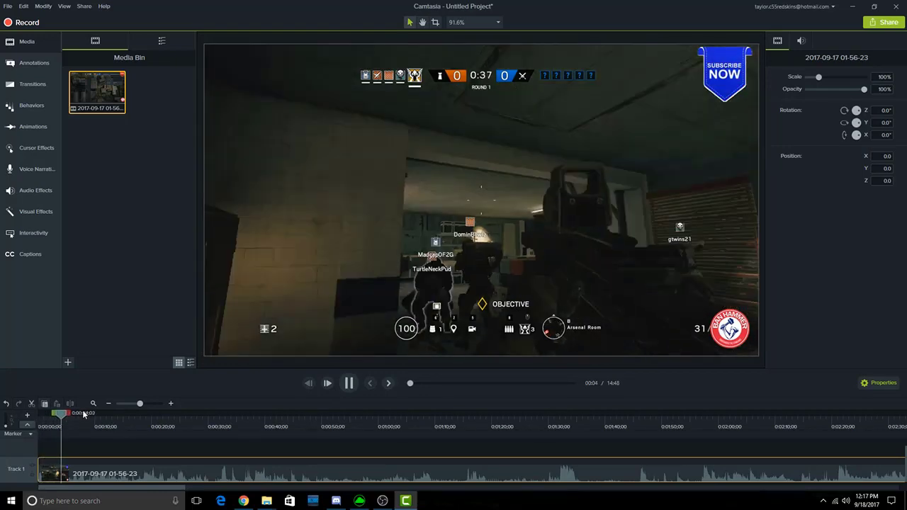
key("space")
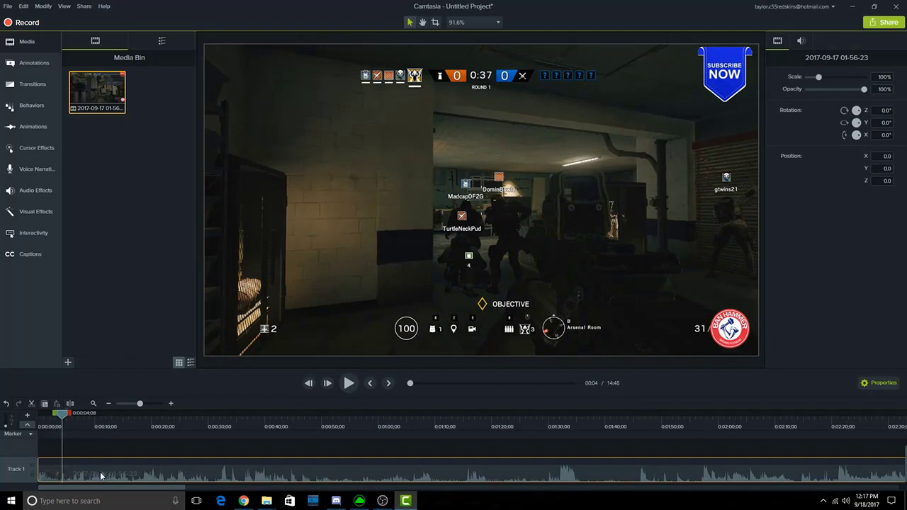
left_click(76, 484)
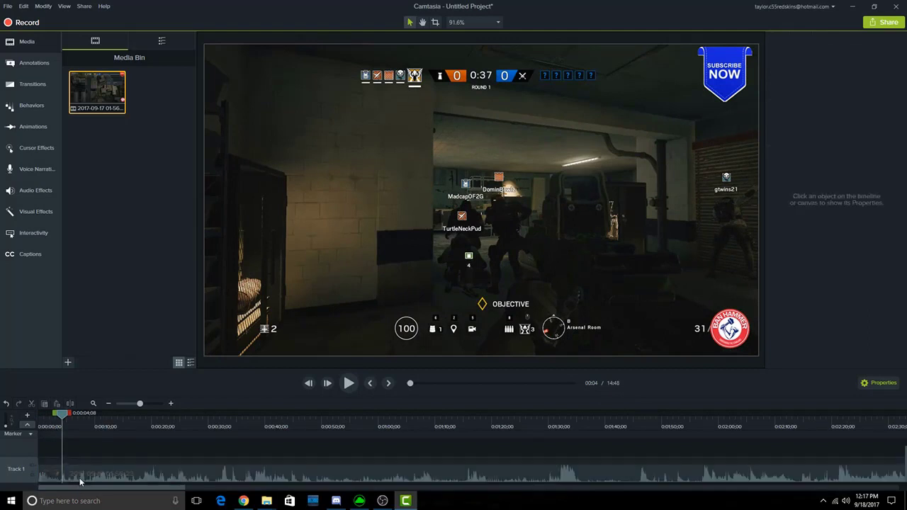
left_click_drag(81, 482, 264, 482)
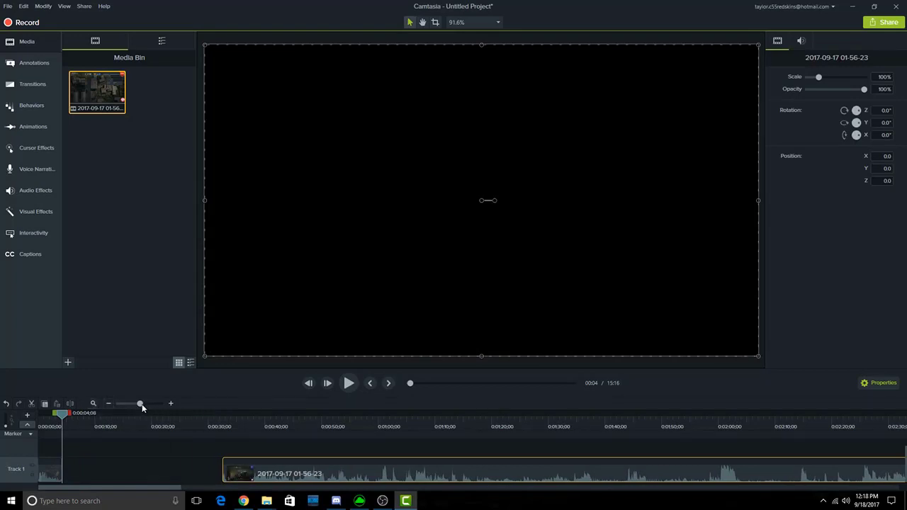
- Extend the frame at 0:00:01;08 of the short first clip to a duration of 2.5 seconds
left_click_drag(142, 404, 165, 412)
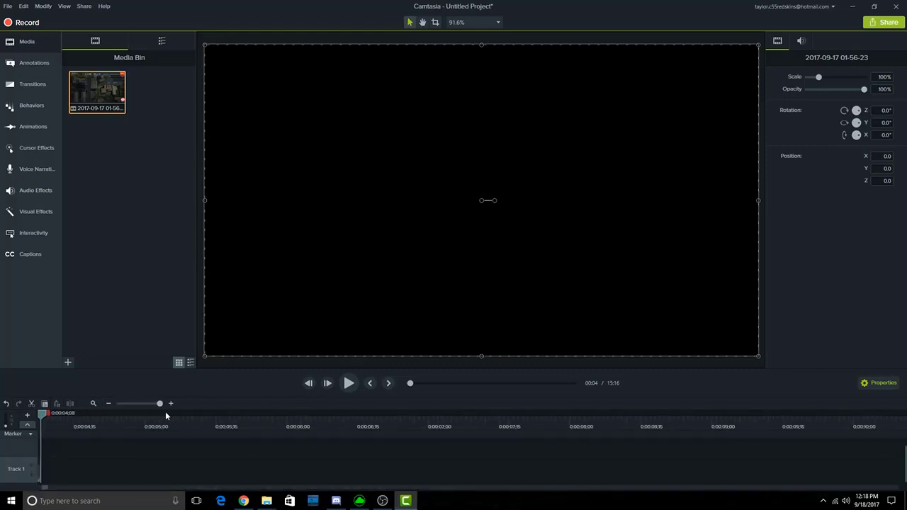
left_click(410, 384)
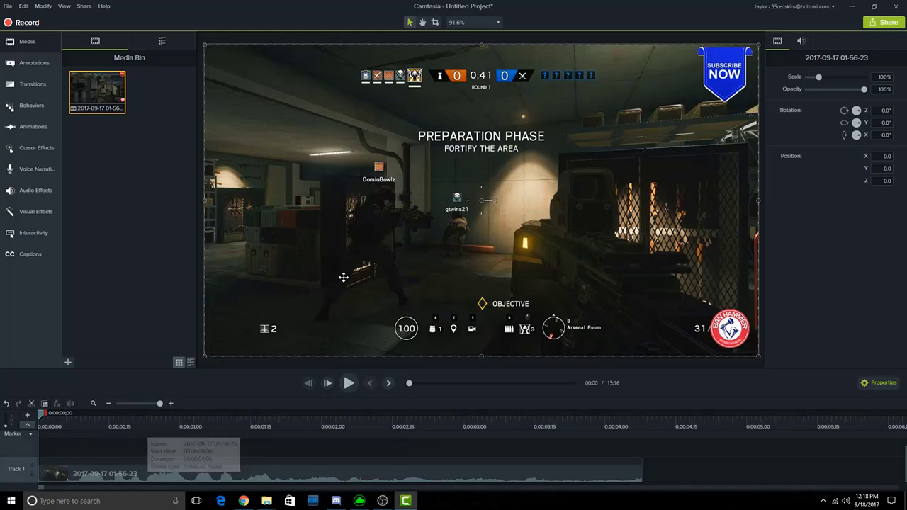
key("space")
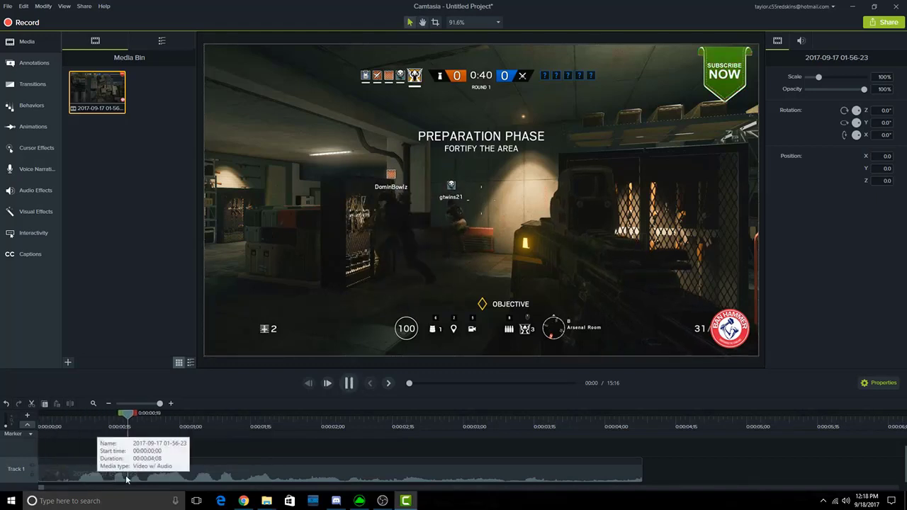
right_click(117, 474)
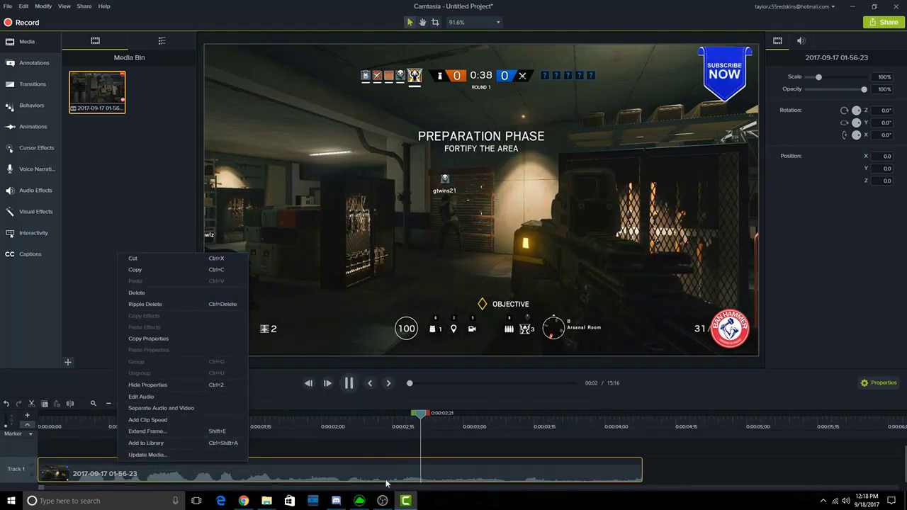
left_click(349, 384)
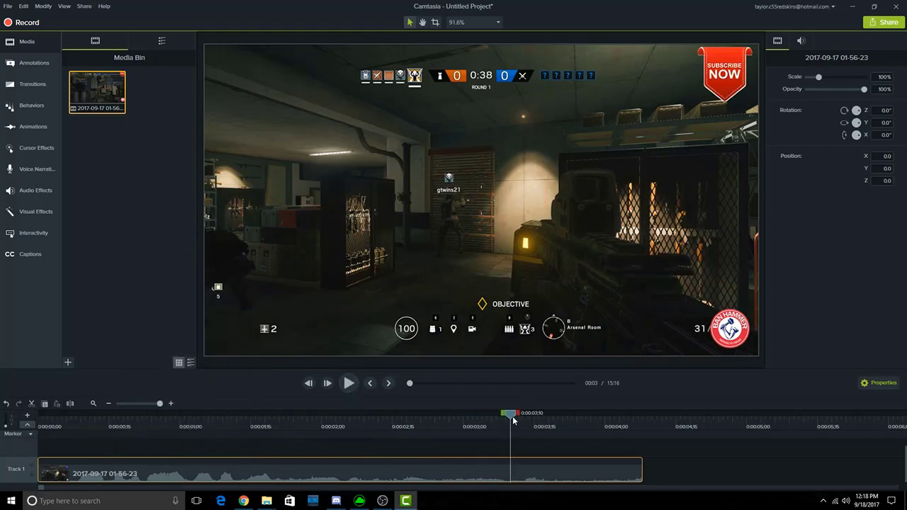
left_click_drag(508, 414, 222, 446)
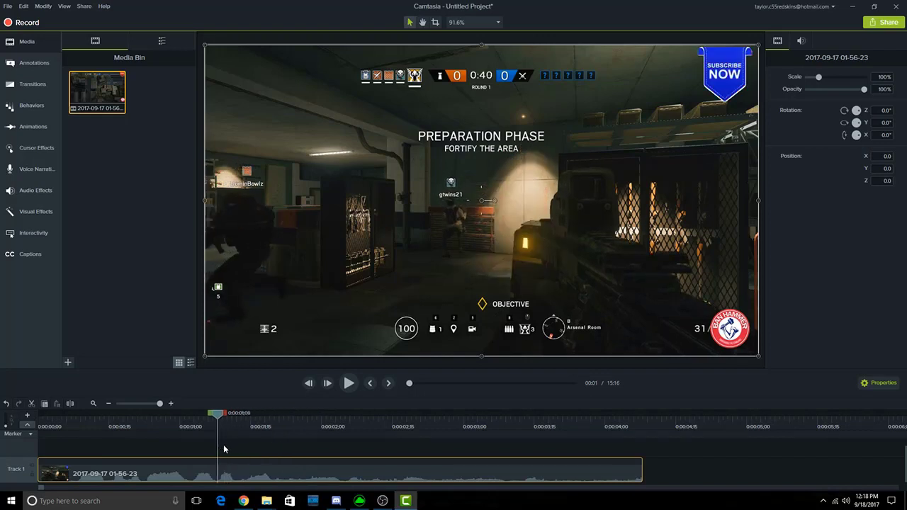
right_click(224, 476)
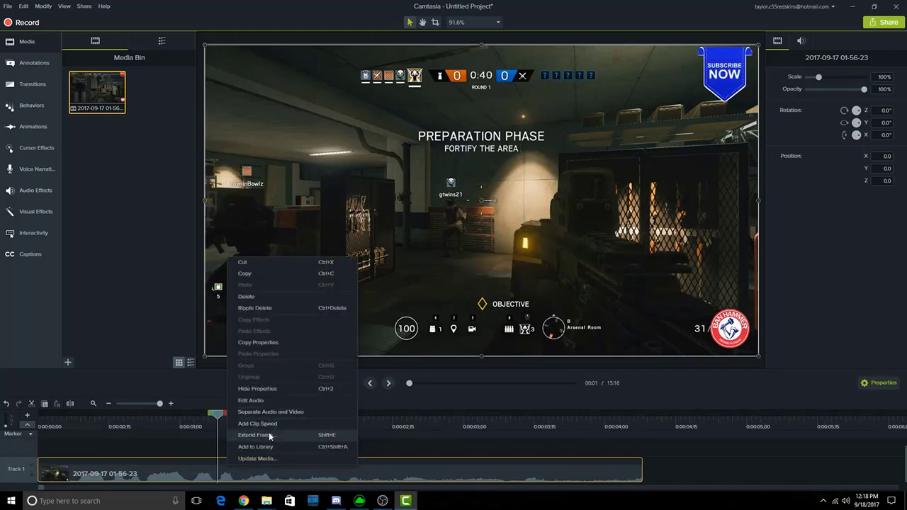
left_click(269, 437)
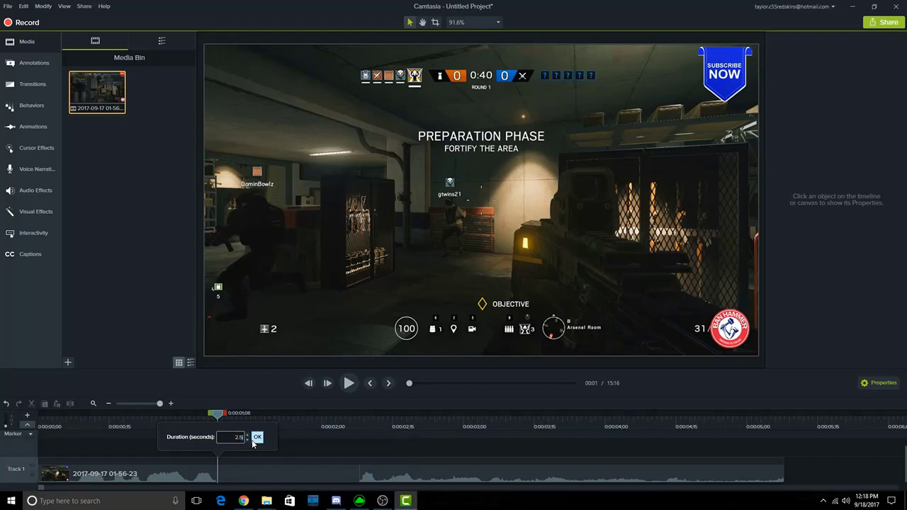
left_click(257, 437)
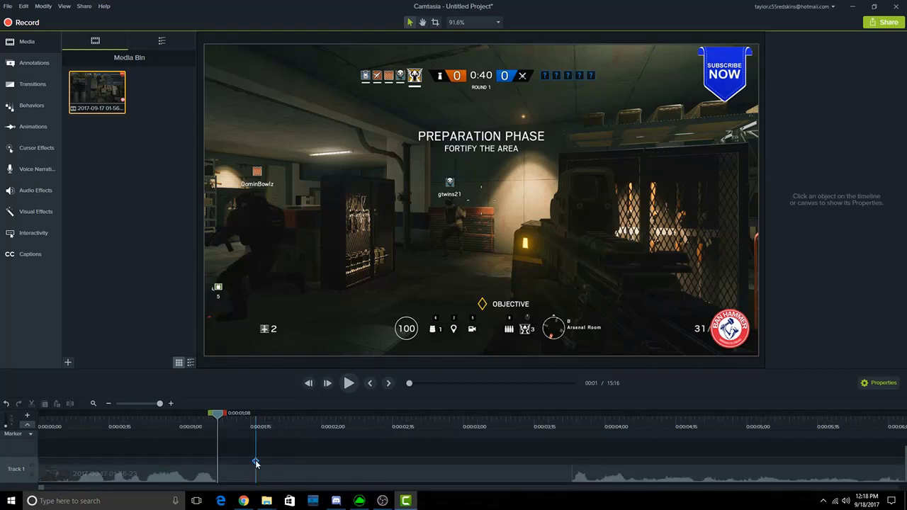
- Play the first clip through the extended frame and examine the commands available for the frozen section
key("space")
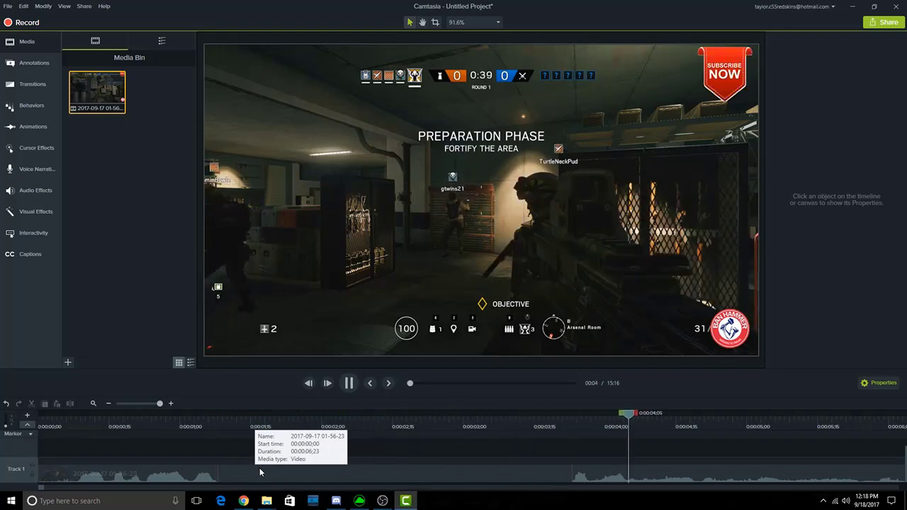
key("space")
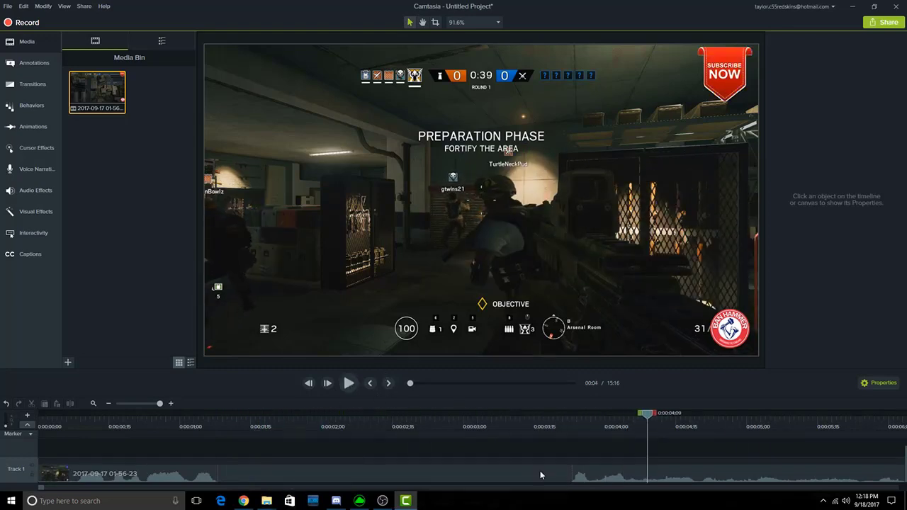
left_click(333, 477)
right_click(338, 466)
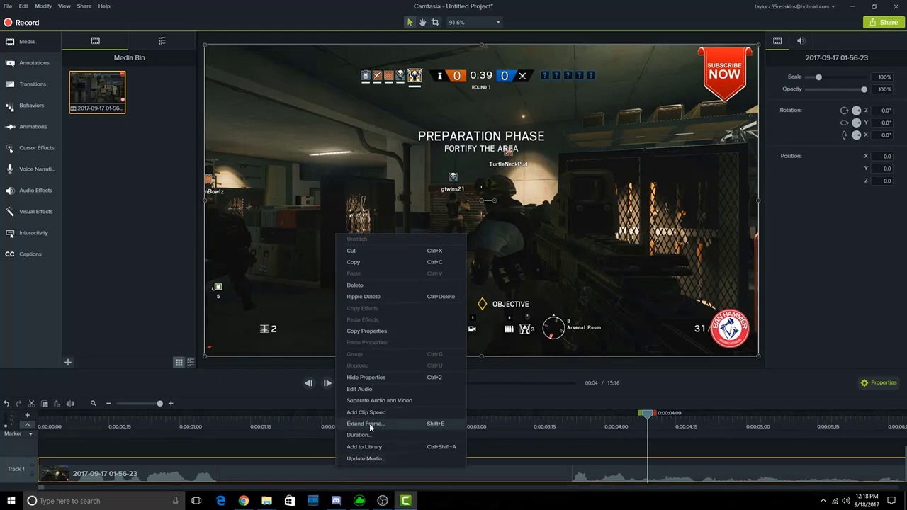
left_click(277, 454)
- Return the playhead to the start of the frozen frame at 0:00:01;08 and play into it up to 0:00:01;29
left_click_drag(649, 417, 218, 465)
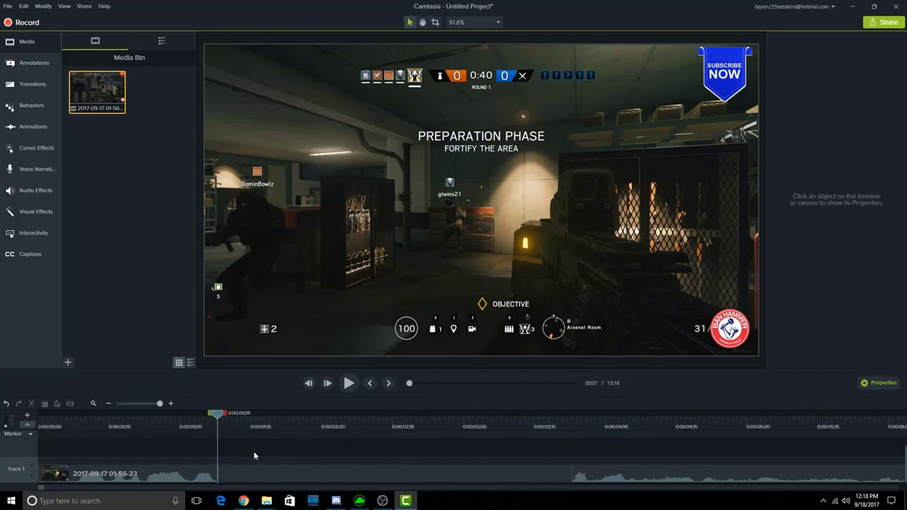
left_click_drag(158, 405, 147, 405)
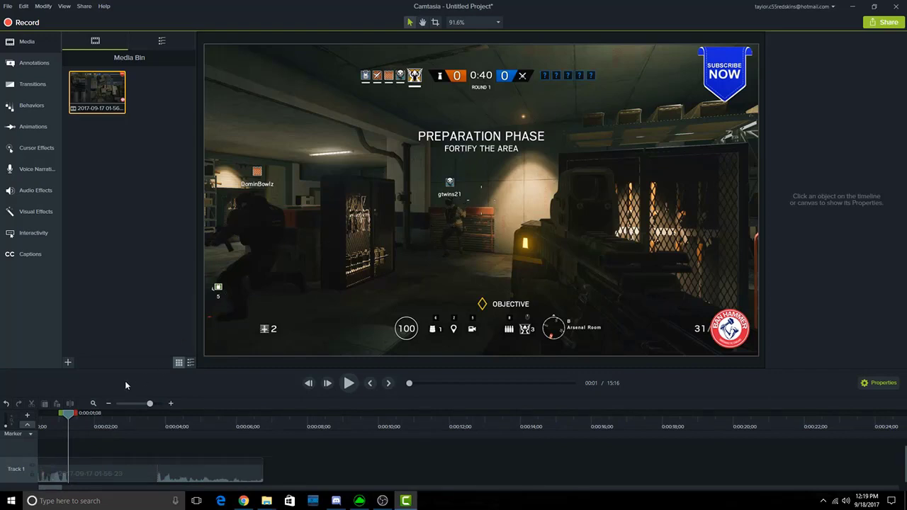
key("space")
key("space")
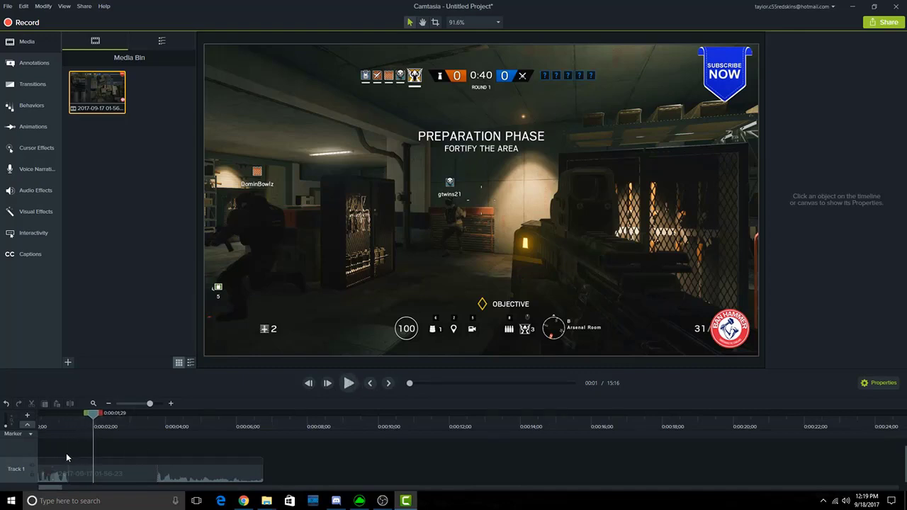
- Examine the available annotation types, from callouts, arrows and shapes through to keystroke callouts
left_click(32, 66)
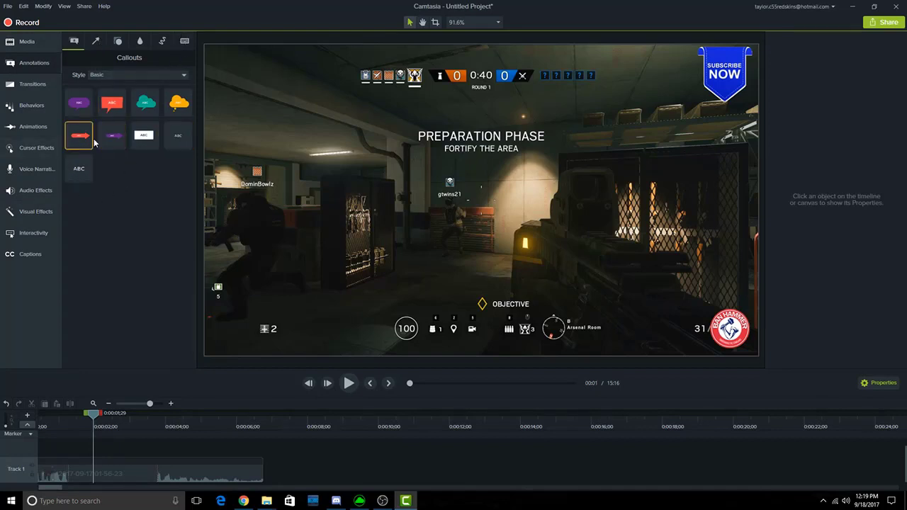
left_click(95, 41)
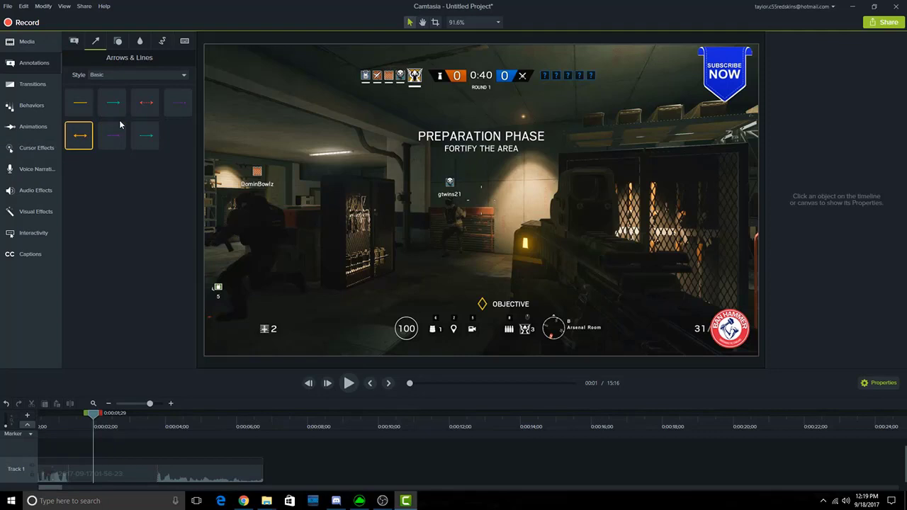
left_click(118, 41)
left_click(140, 41)
left_click(162, 41)
left_click(184, 41)
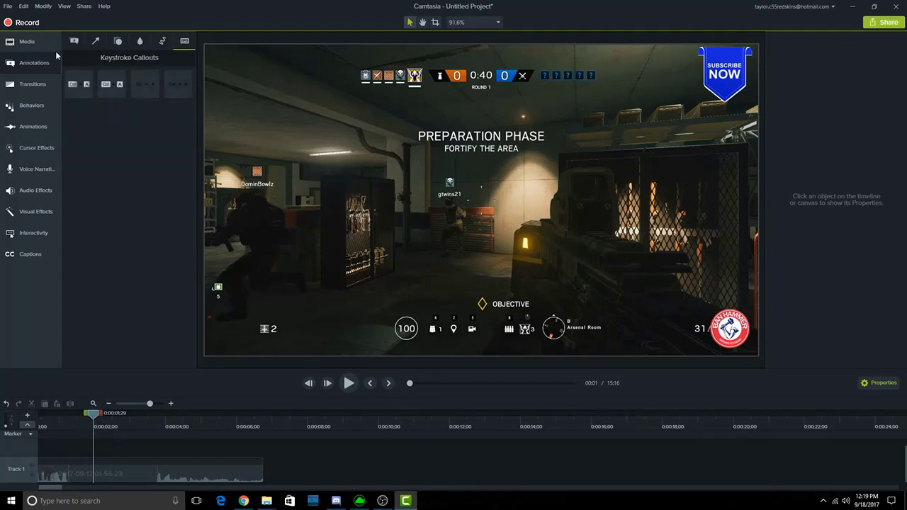
left_click(74, 41)
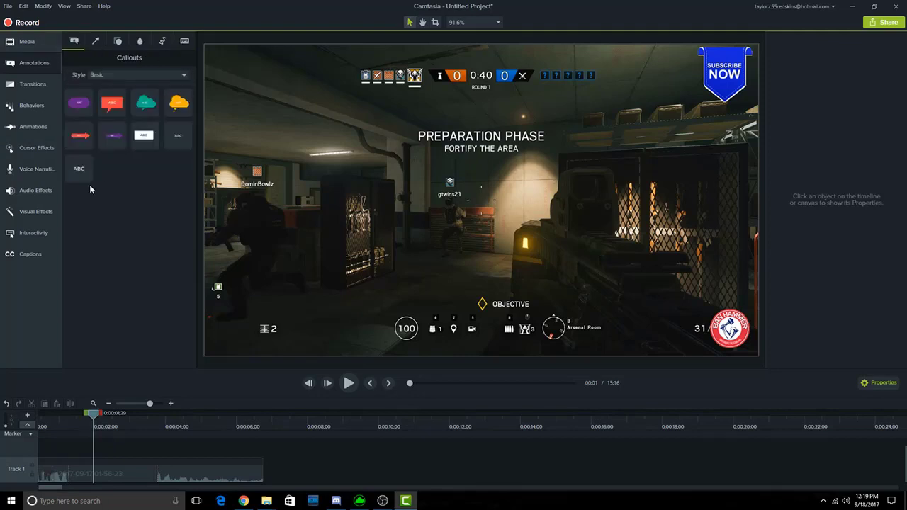
- Add a basic teal single-headed arrow at 0:00:01;29, pointing steeply down at the crouching player's head
left_click(95, 42)
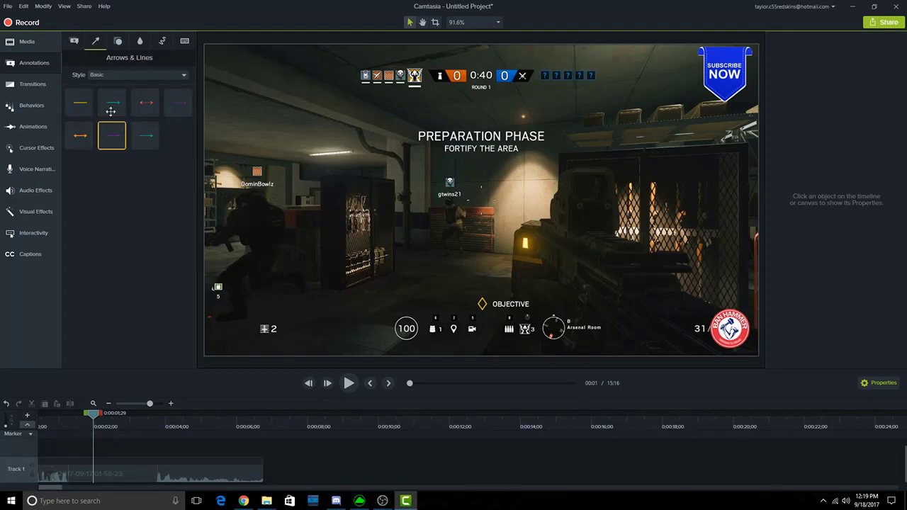
left_click_drag(113, 103, 252, 181)
left_click_drag(232, 119, 244, 90)
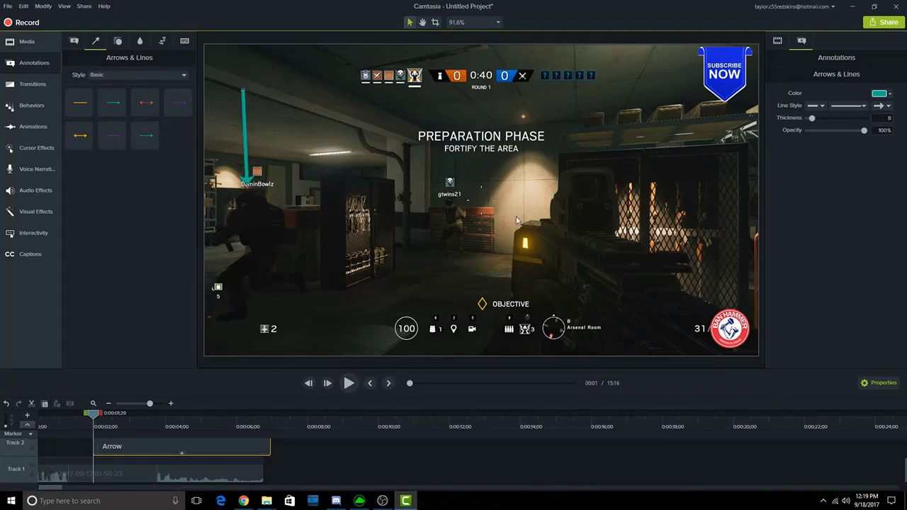
- Make the arrow red and dashed with a thickness of 10, and extend its tail further up the frame
left_click(882, 93)
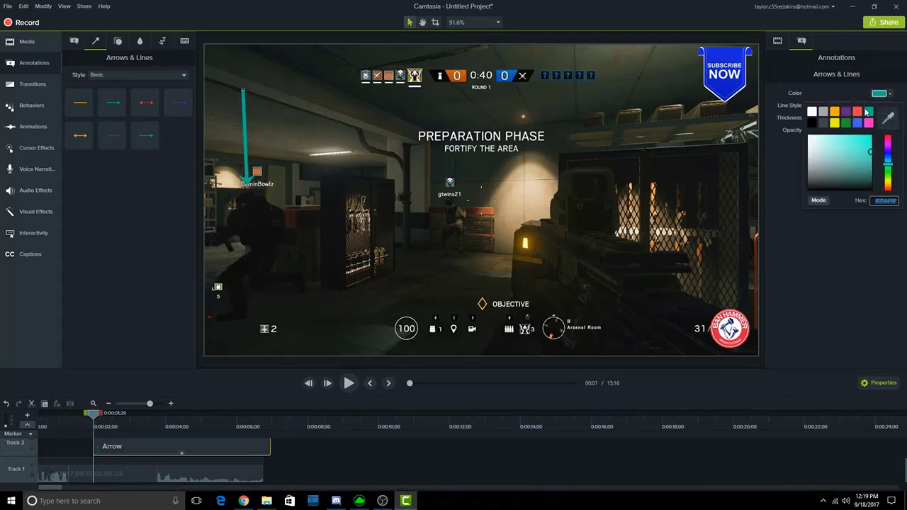
left_click(859, 112)
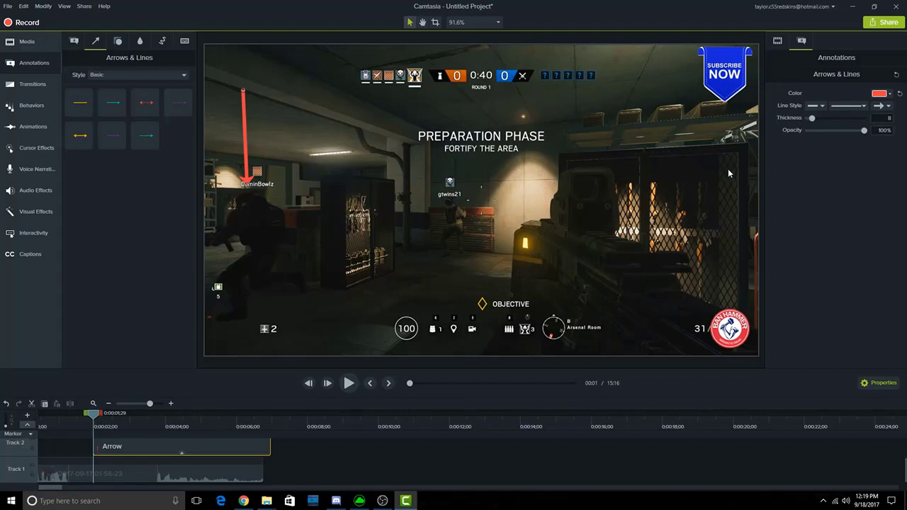
left_click_drag(813, 120, 814, 122)
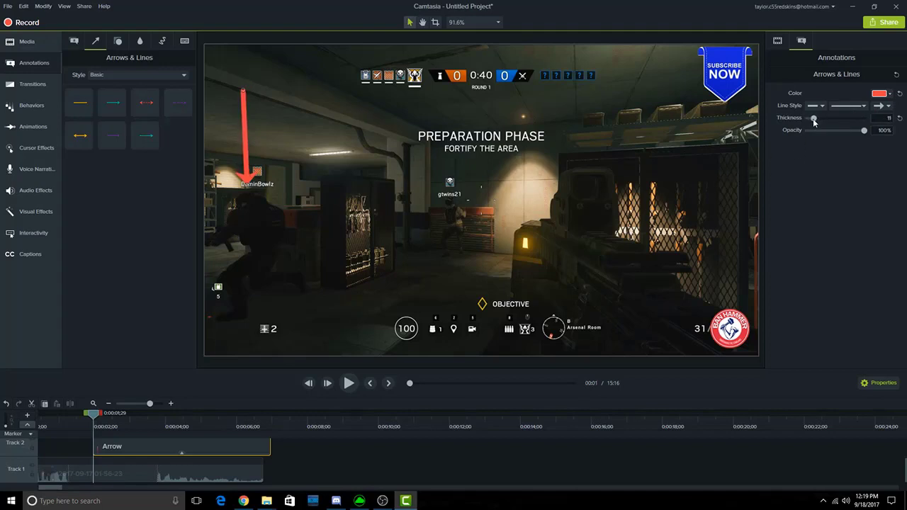
left_click(823, 106)
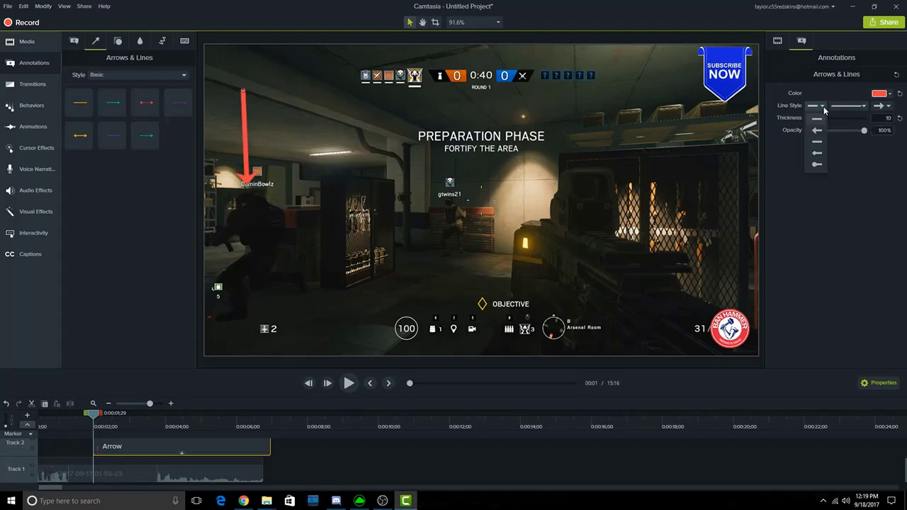
left_click(824, 108)
left_click(864, 106)
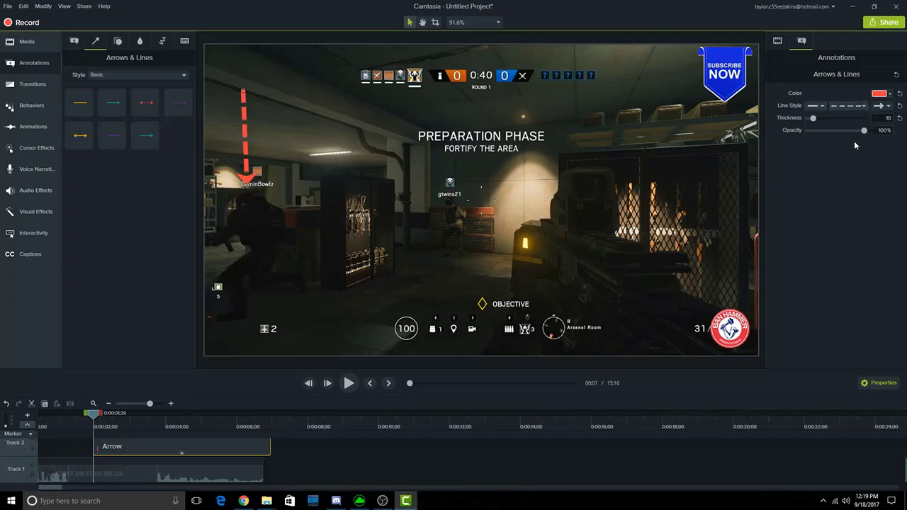
left_click_drag(243, 90, 242, 72)
- Duplicate the arrow onto Track 3 and angle the copy diagonally down to the left, pointing just right of the crouching player
scroll(300, 460, "up", 1)
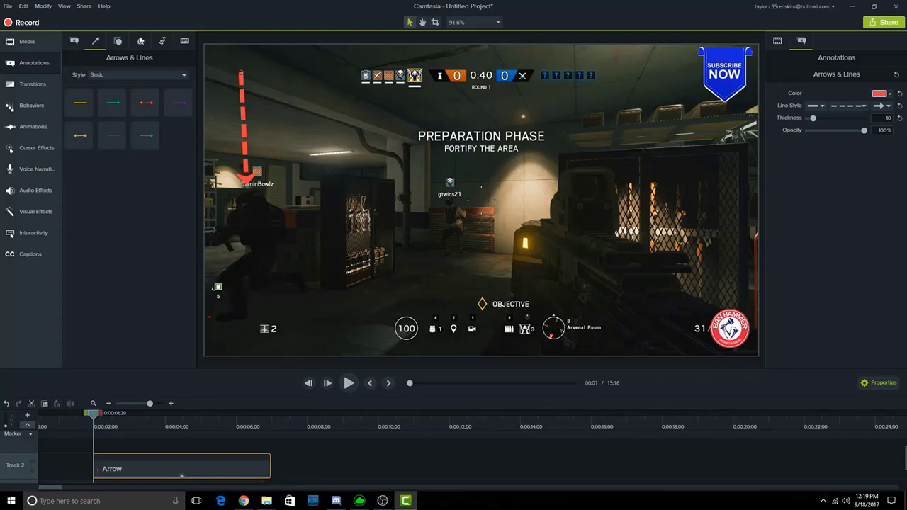
right_click(164, 469)
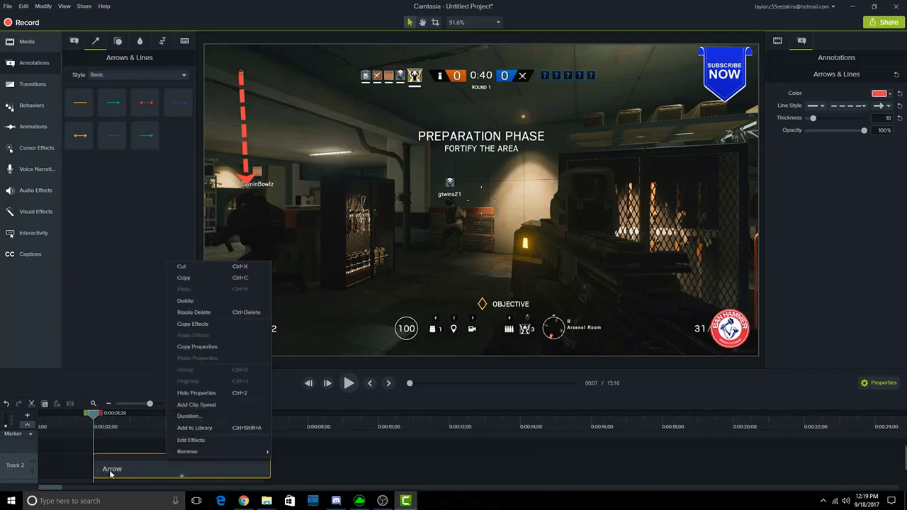
left_click(185, 278)
right_click(120, 452)
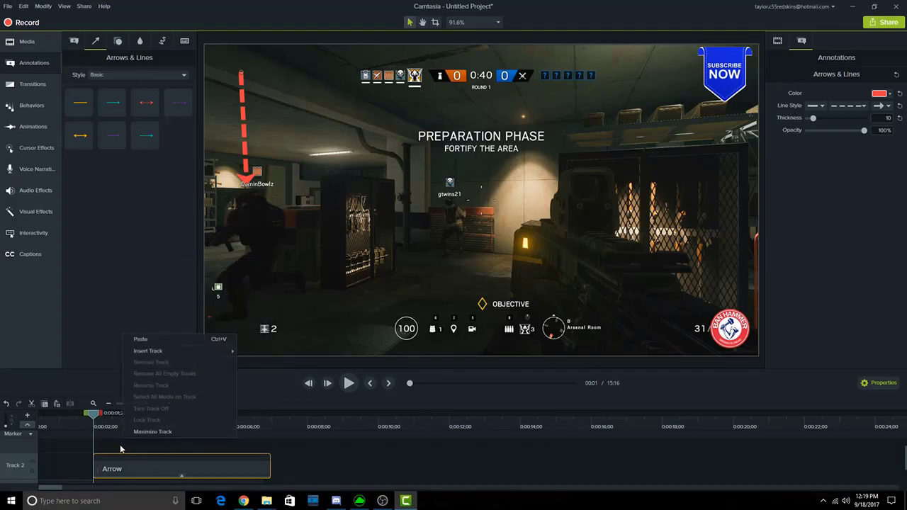
left_click(138, 341)
left_click_drag(171, 466, 146, 467)
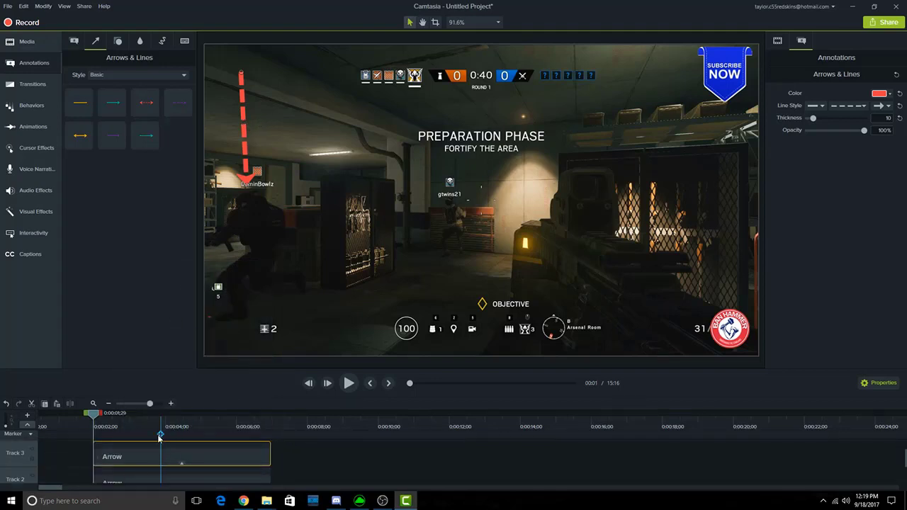
left_click_drag(244, 114, 281, 130)
left_click_drag(276, 86, 366, 125)
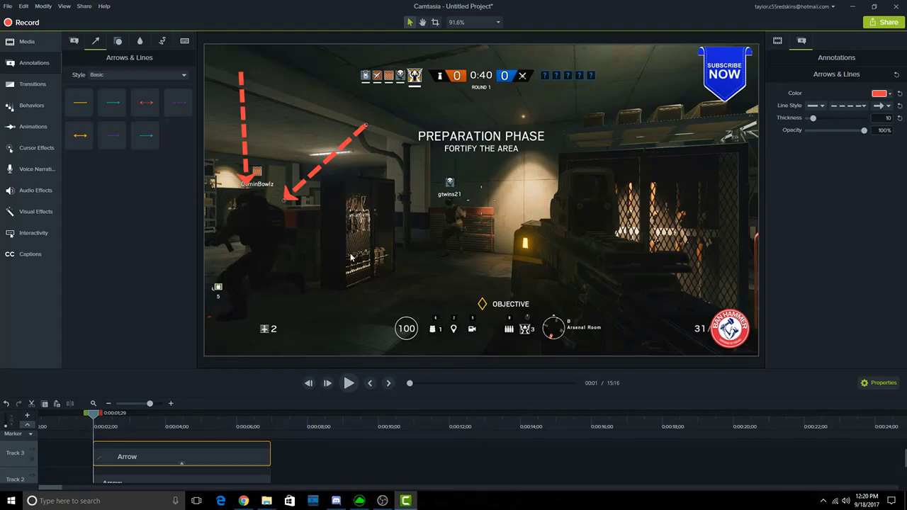
- Fit both arrows on Tracks 2 and 3 to the frozen section, from about 0:00:01;10 to its end, and play it
scroll(324, 457, "down", 2)
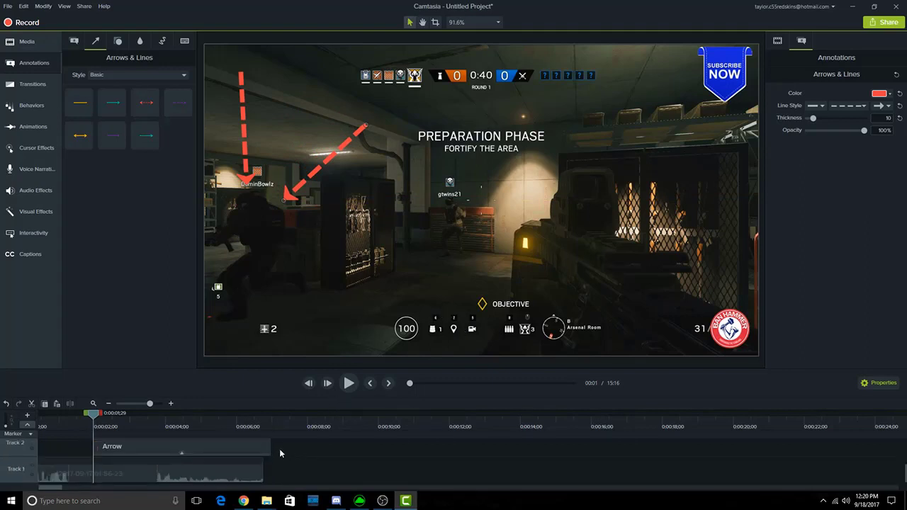
scroll(327, 479, "up", 2)
scroll(324, 454, "down", 1)
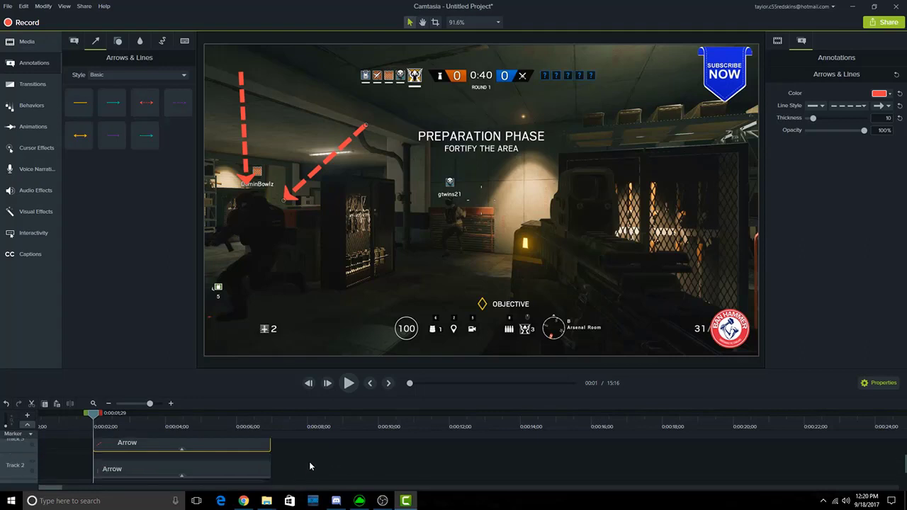
left_click_drag(320, 469, 140, 466)
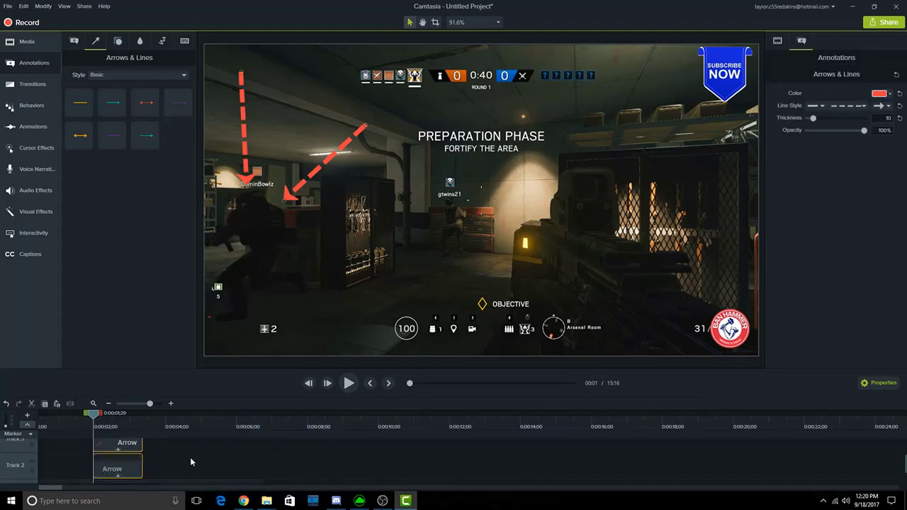
scroll(112, 470, "down", 1)
left_click_drag(94, 420, 64, 419)
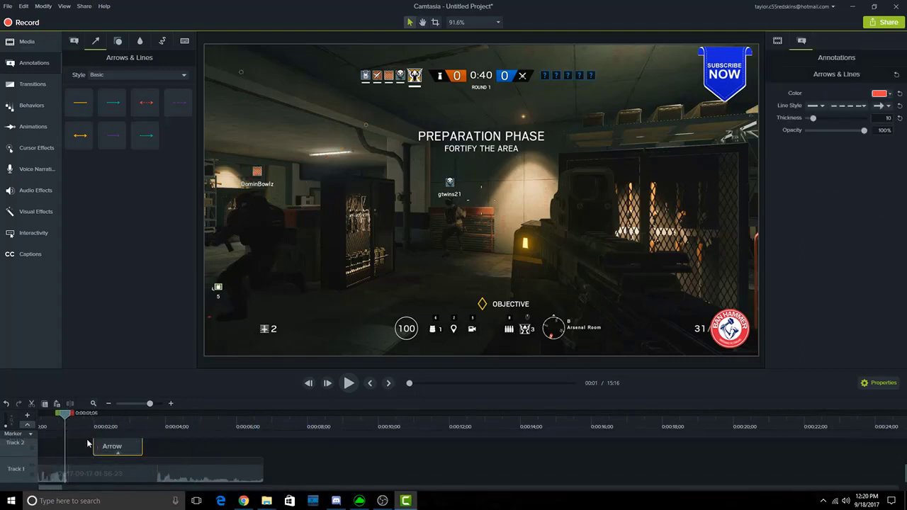
left_click_drag(111, 451, 157, 465)
scroll(138, 455, "up", 1)
scroll(212, 455, "down", 1)
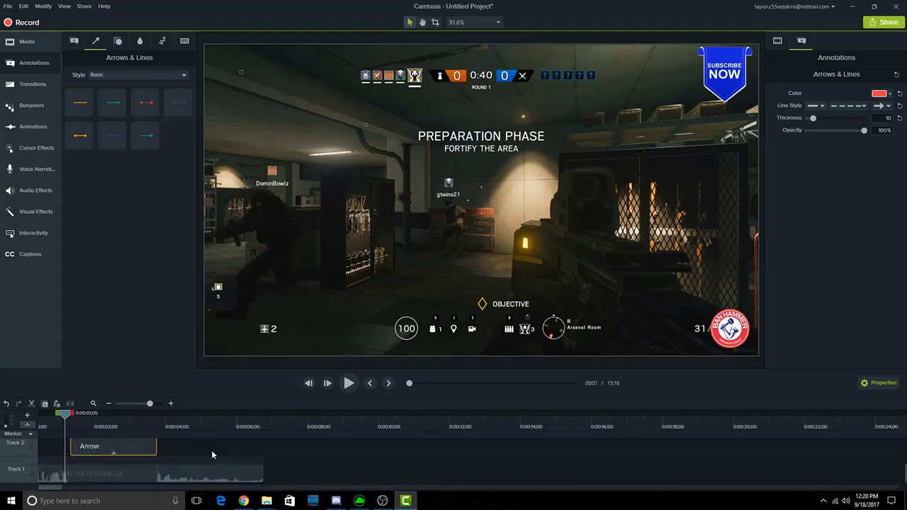
key("space")
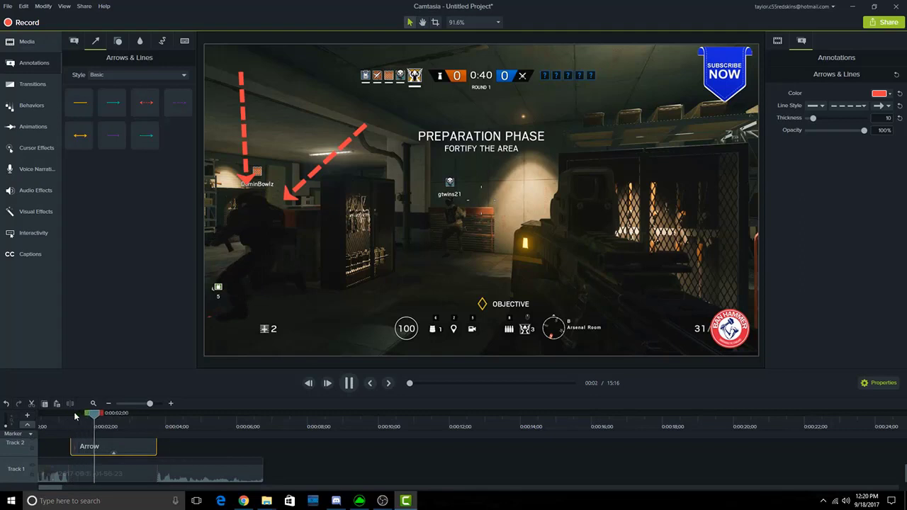
- Enlarge the timeline area and add a plain text callout at 0:00:01;13 in the lower-left part of the video frame
left_click(75, 416)
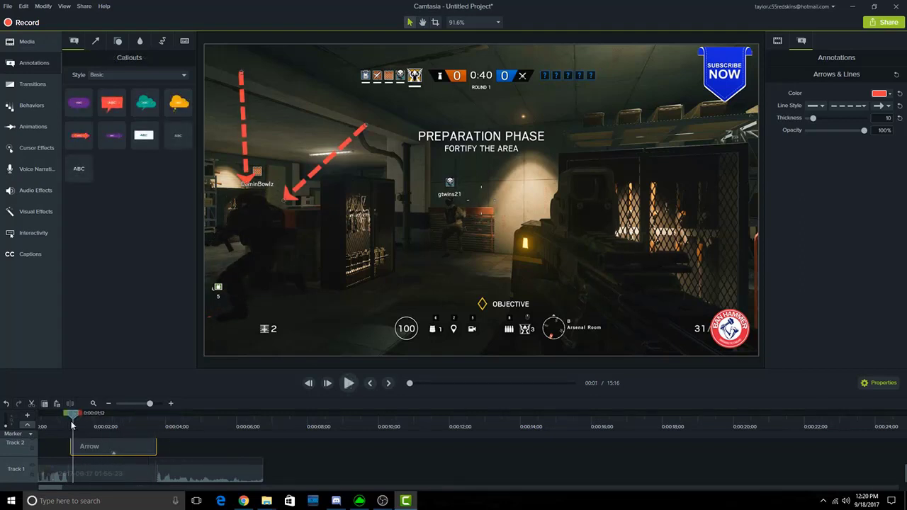
scroll(169, 453, "up", 1)
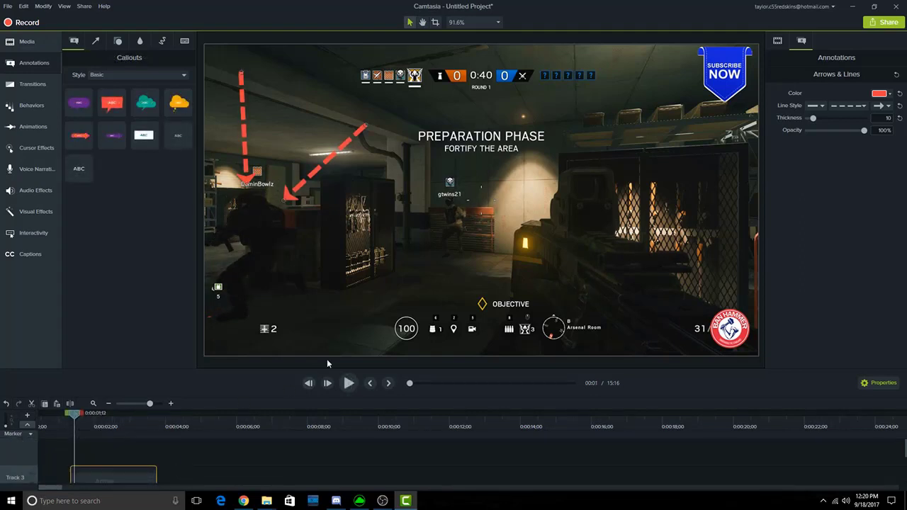
left_click_drag(323, 370, 334, 316)
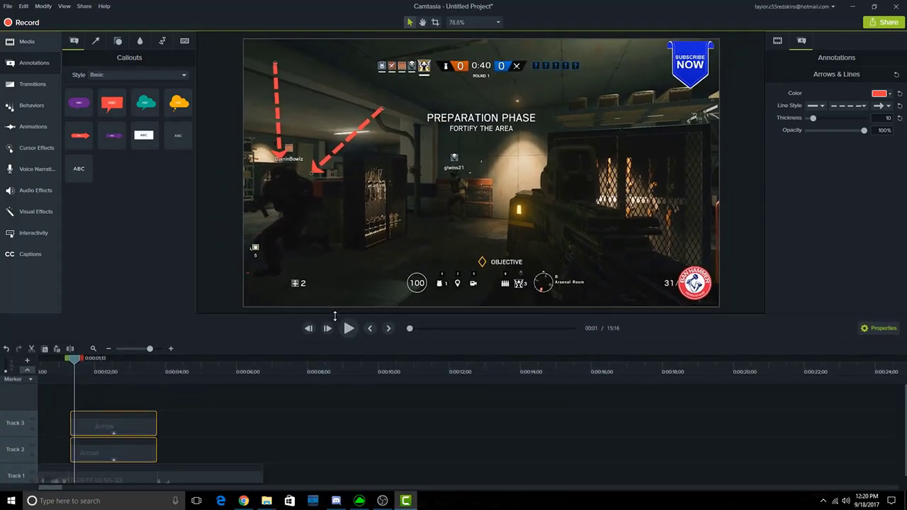
scroll(258, 433, "down", 1)
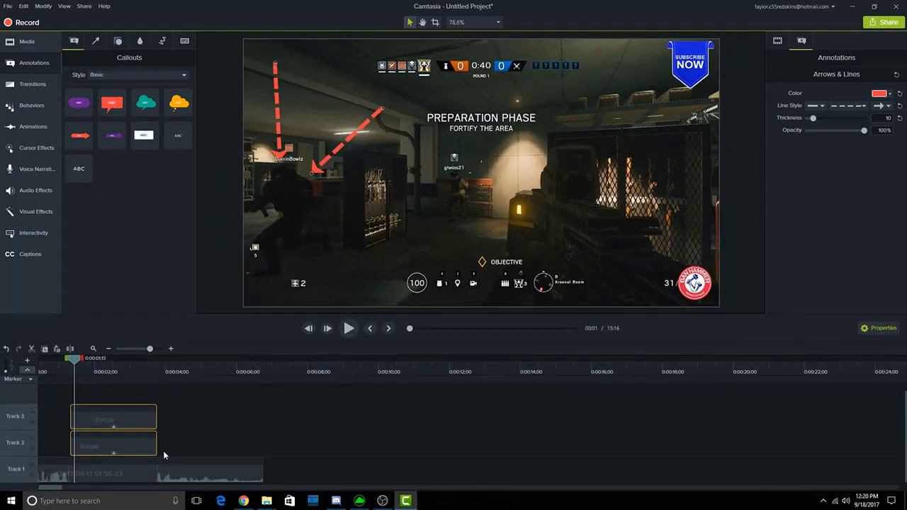
scroll(163, 451, "up", 1)
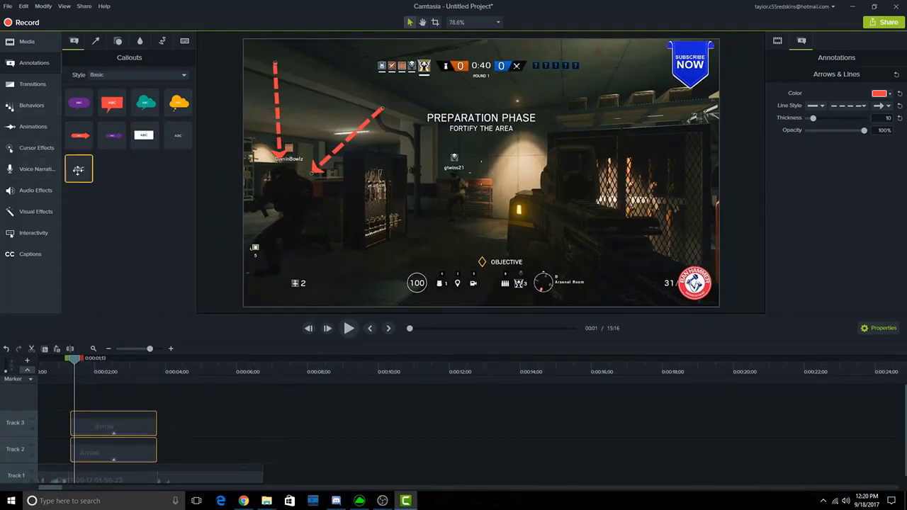
left_click_drag(78, 169, 319, 255)
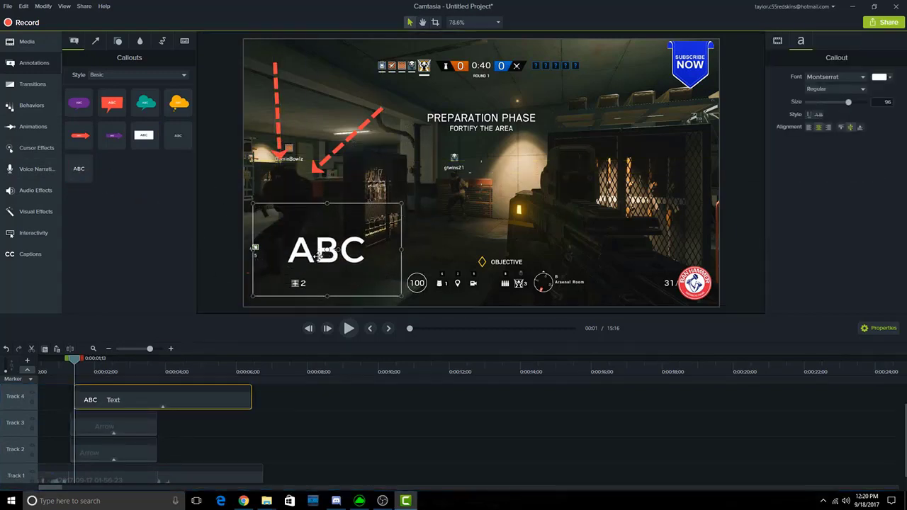
- Set the callout's font to Another Danger and its text to "HOW TO PLAY SIEGE WITH DOMINBOWLZ!!"
left_click(836, 76)
left_click(834, 92)
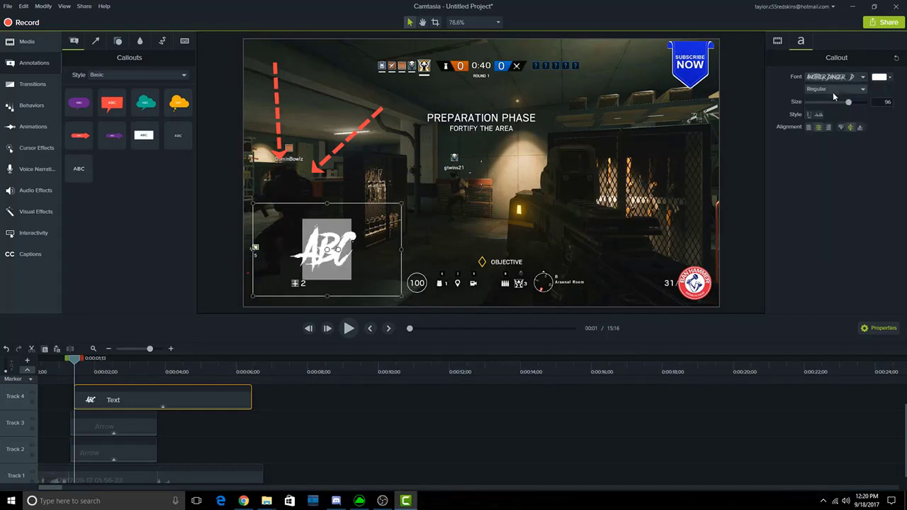
type("HOW TO PLAY")
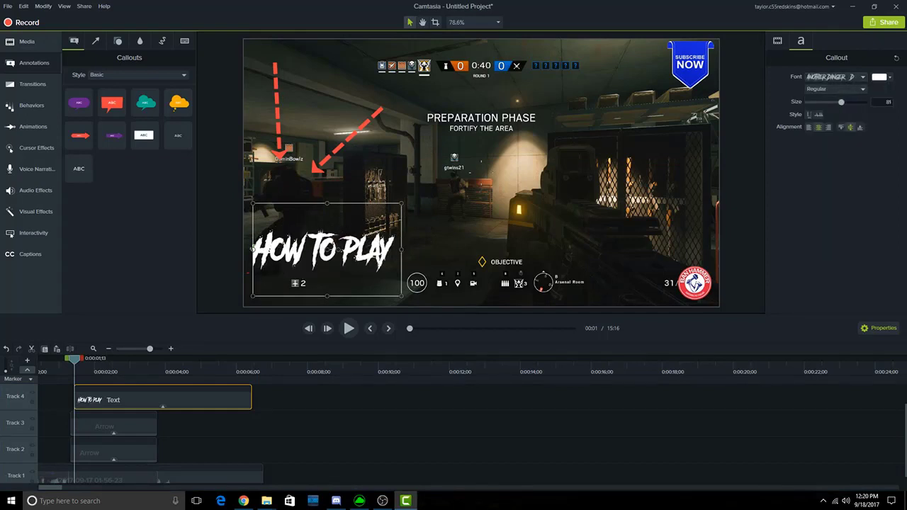
key("Return")
type("SIEGE")
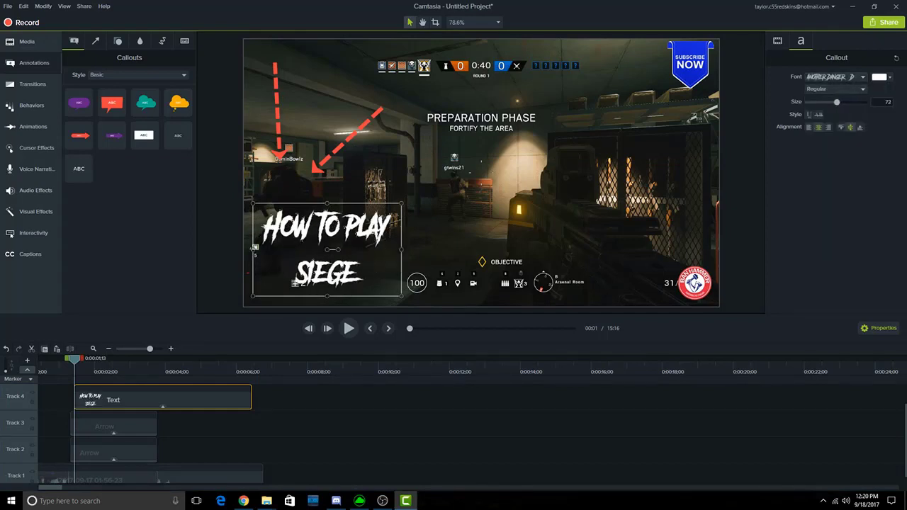
type(" WITH")
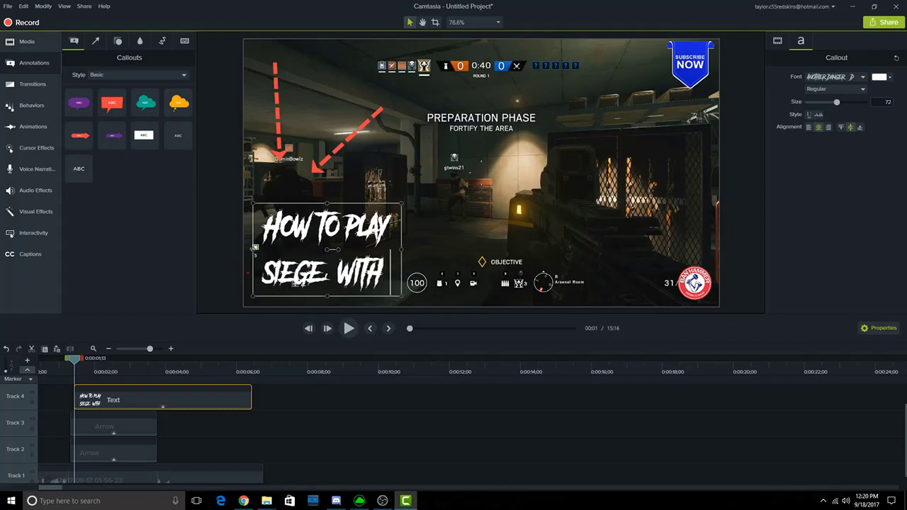
type(" DOMINBOWLZ!!")
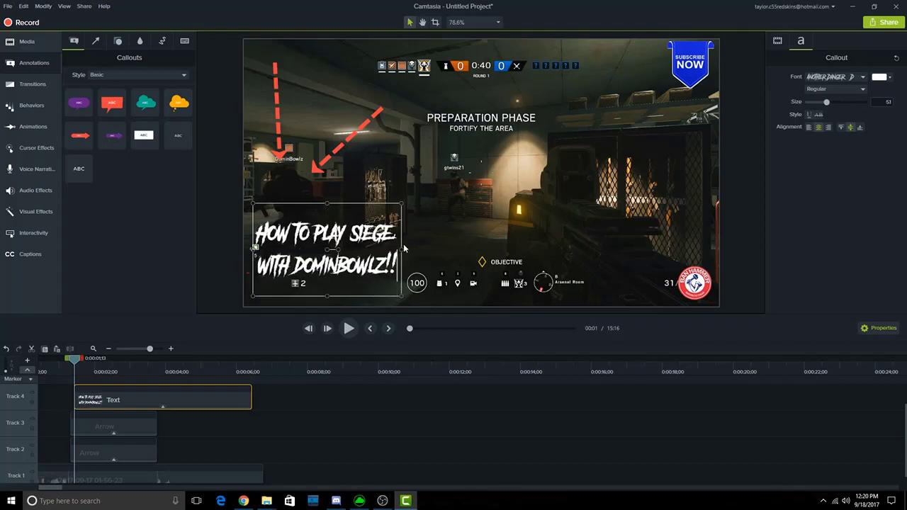
- Reshape the text callout so its wording fits on one line, and place it mid-frame below "FORTIFY THE AREA"
mouse_move(404, 244)
left_mouse_down()
mouse_move(694, 246)
mouse_move(454, 247)
mouse_move(391, 256)
left_mouse_up()
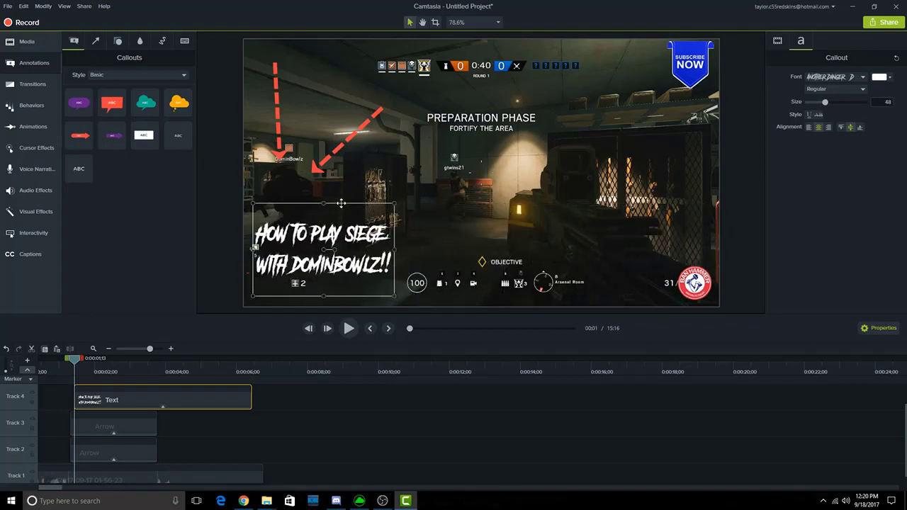
left_click_drag(341, 204, 420, 137)
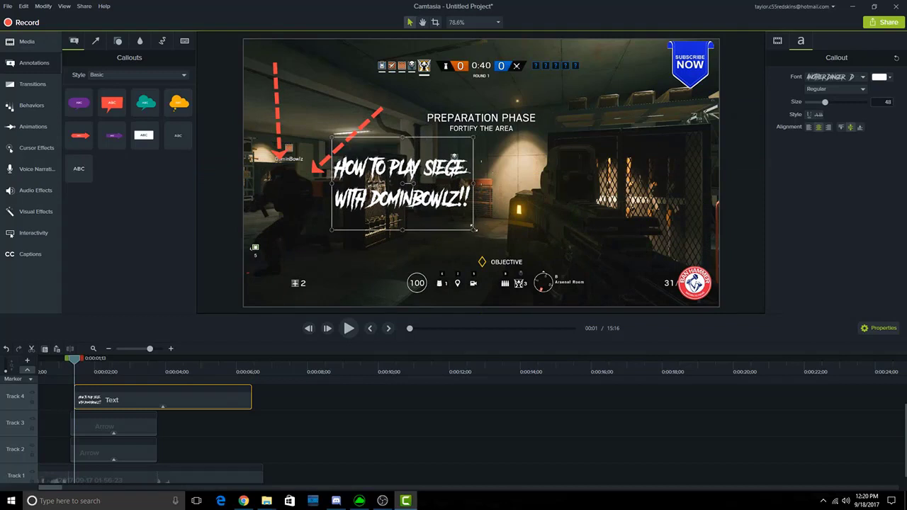
left_click_drag(475, 230, 560, 161)
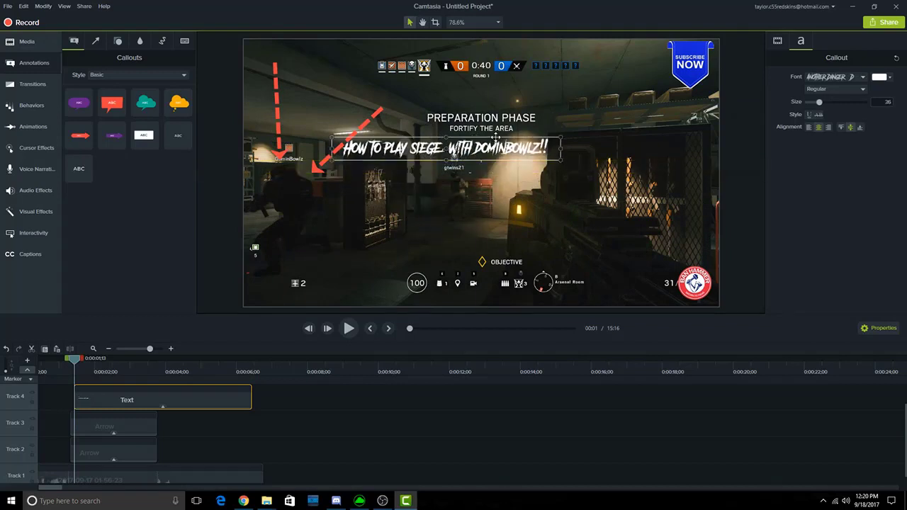
left_click_drag(496, 136, 478, 177)
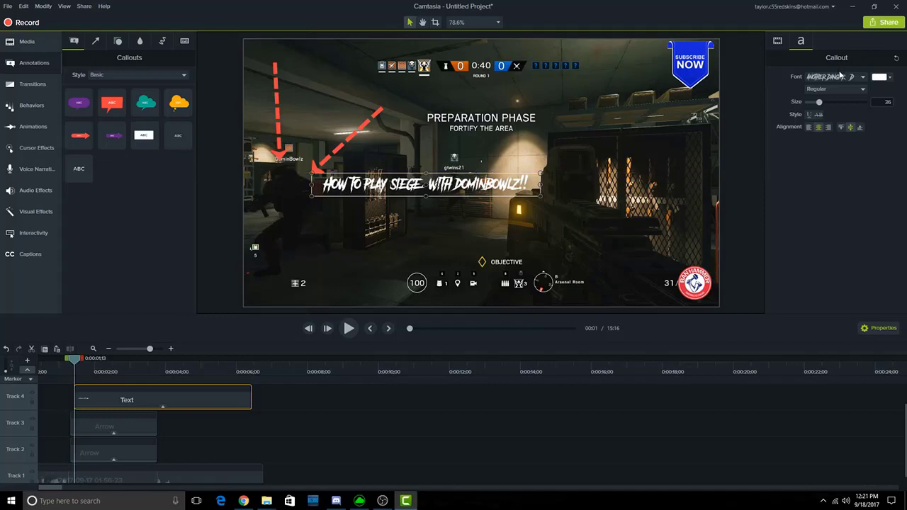
- Color the callout text yellow and tilt it downward to the right across the video frame's upper-left corner
left_click(881, 78)
left_click(835, 107)
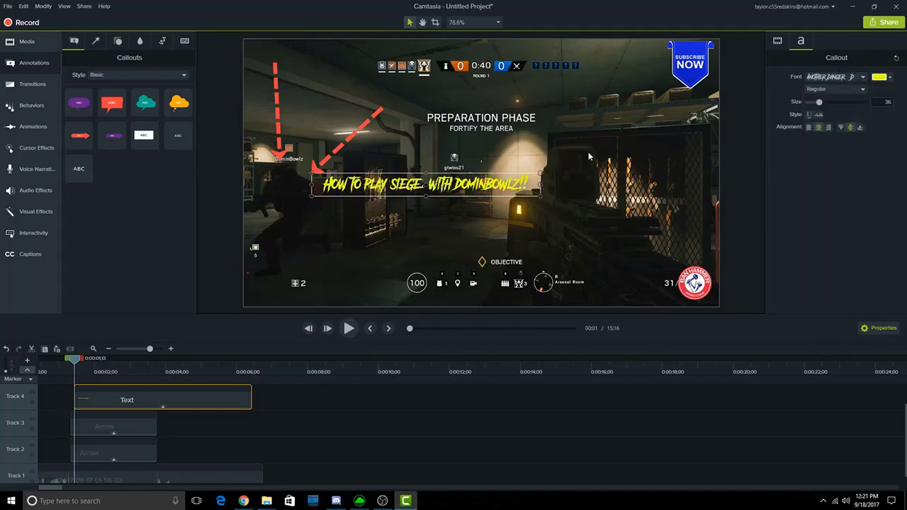
left_click_drag(455, 190, 374, 95)
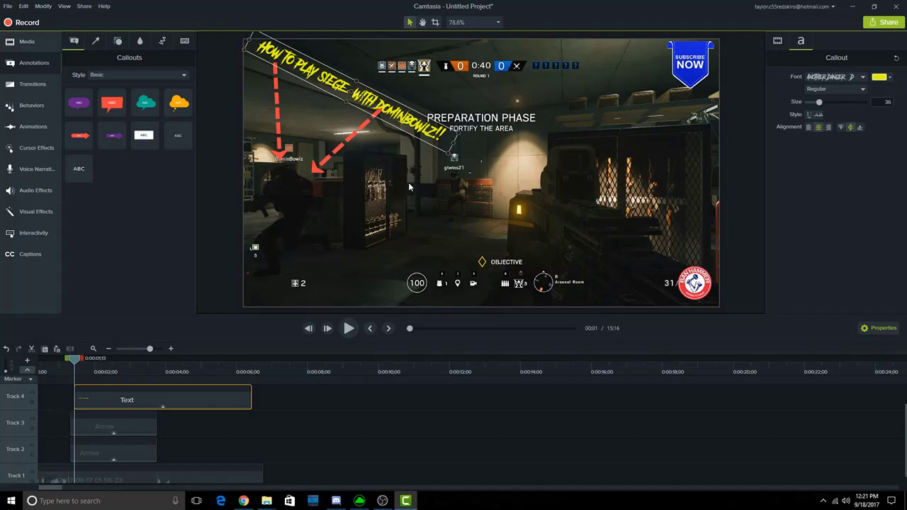
left_click(410, 178)
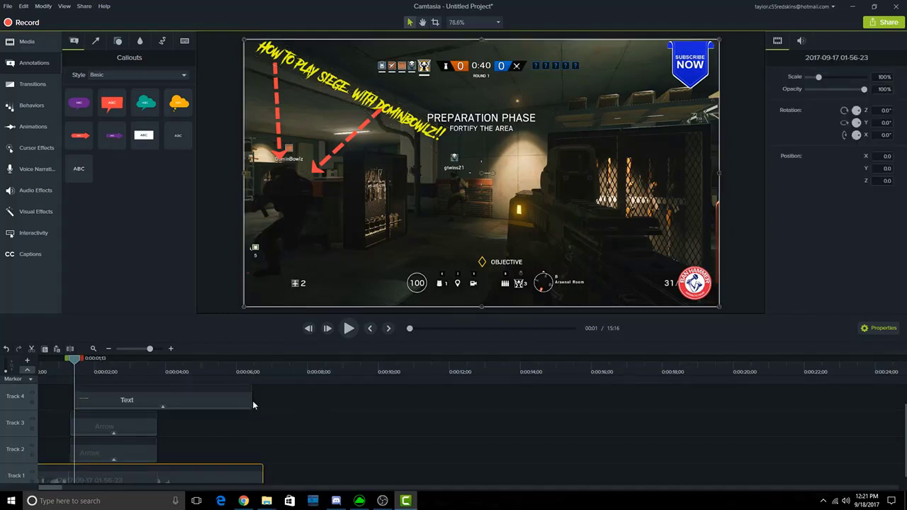
- Shorten the text callout on Track 4 to end together with the arrows, and play the section
left_click_drag(251, 401, 156, 411)
scroll(274, 412, "down", 1)
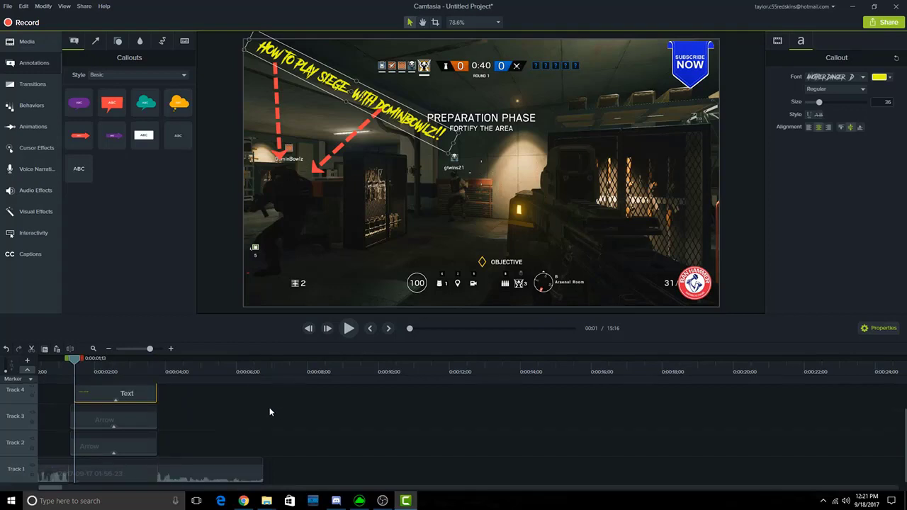
key("space")
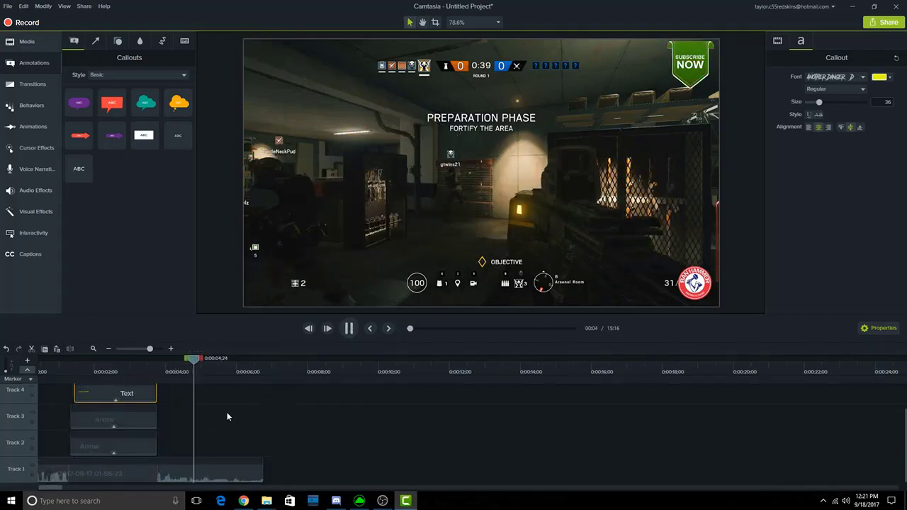
key("space")
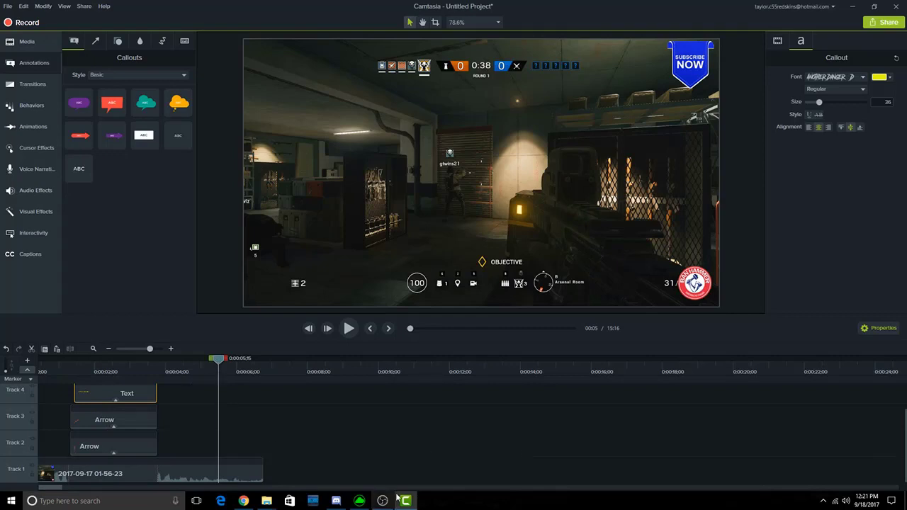
- Close the gap on Track 1 by moving the second gameplay clip against the end of the first
left_click_drag(54, 488, 73, 503)
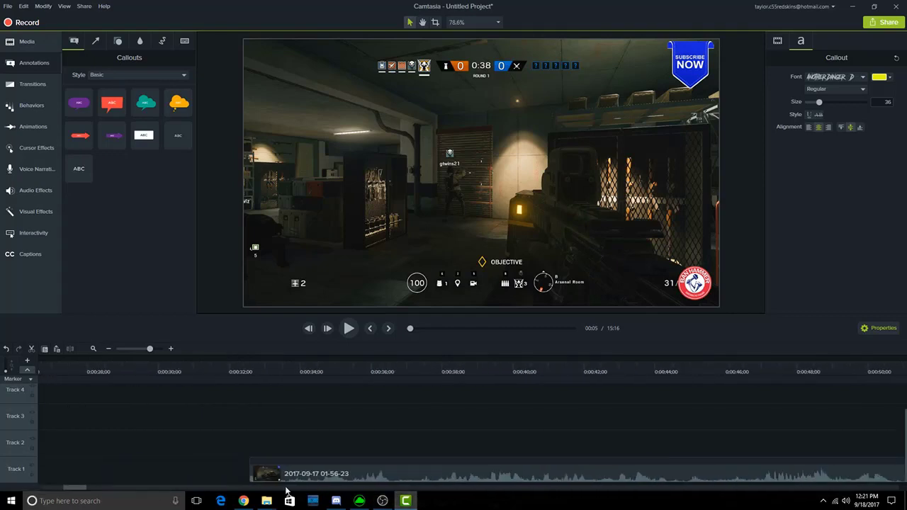
left_click_drag(326, 475, 0, 487)
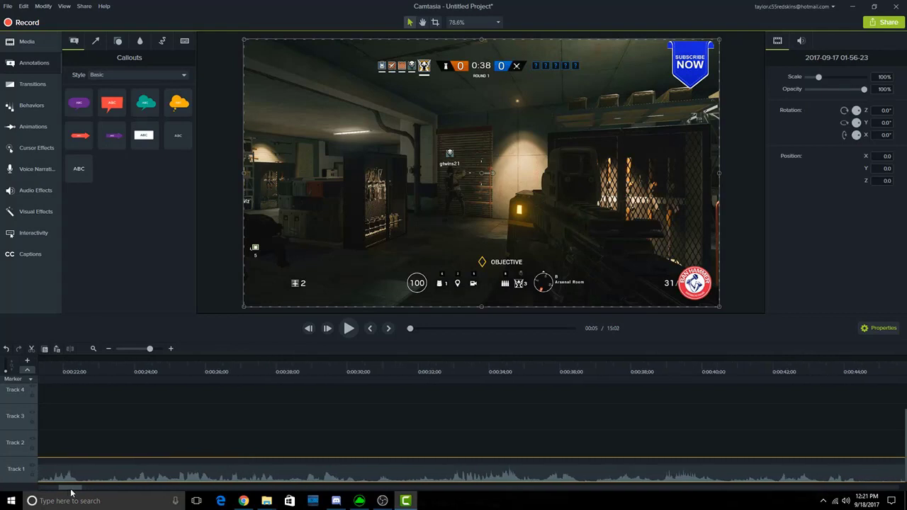
left_click_drag(70, 489, 11, 486)
left_click_drag(733, 475, 266, 486)
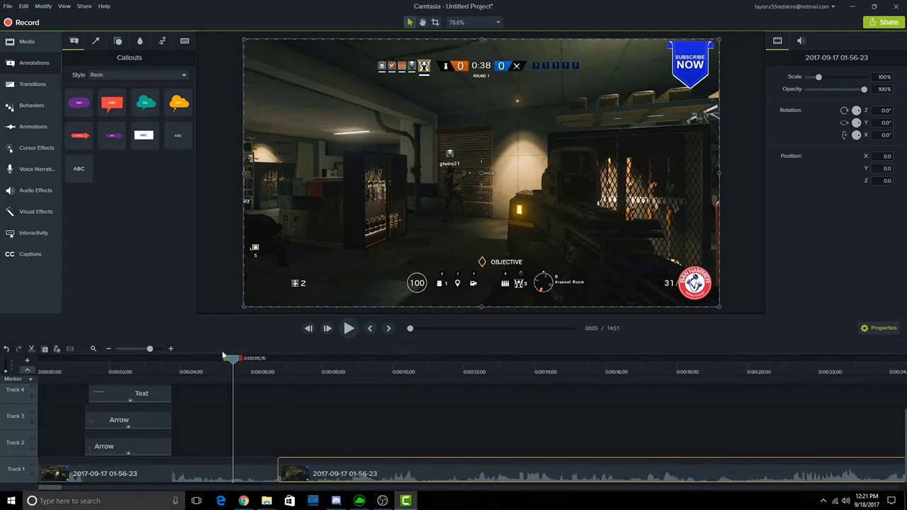
- Play the annotated frozen section from about 0:00:01;04 to 0:00:02;17
left_click_drag(236, 362, 79, 375)
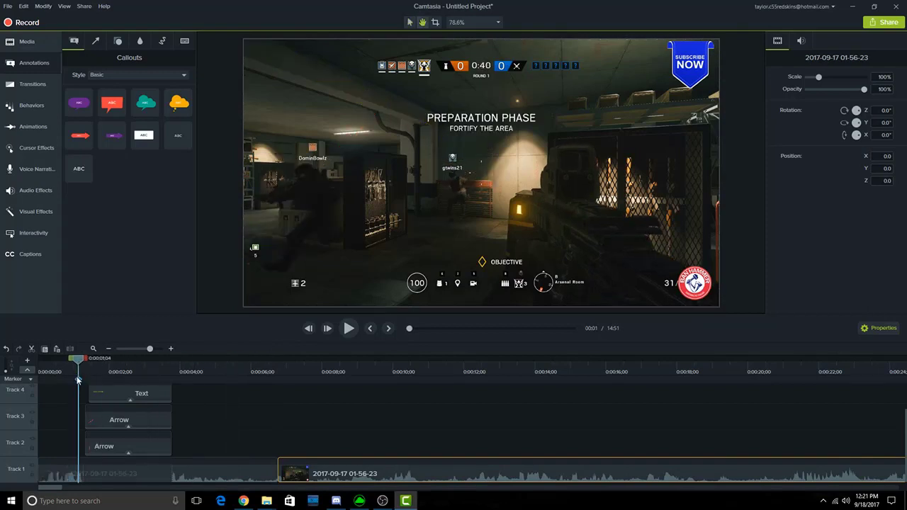
key("space")
key("space")
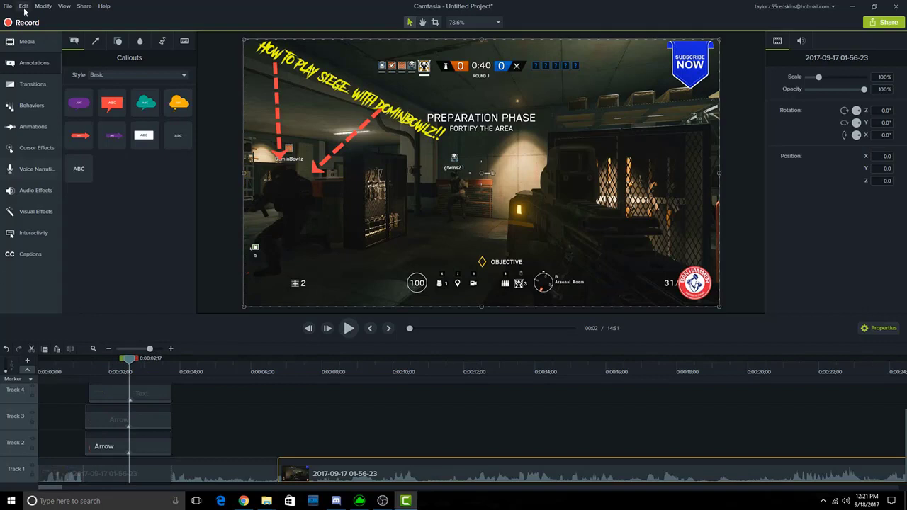
- Add the Domin image from the library's MEDIA folder to the video frame at 0:00:02;17
left_click(31, 46)
left_click(181, 47)
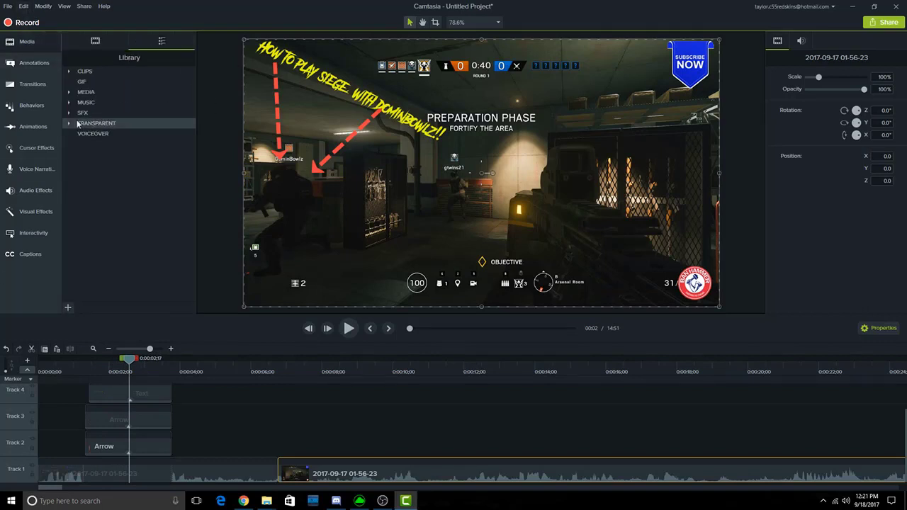
left_click(69, 92)
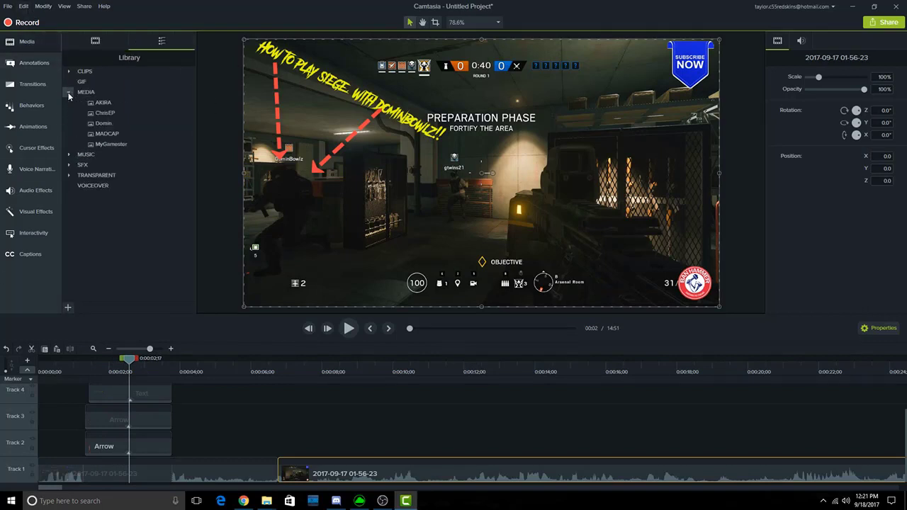
left_click_drag(99, 124, 685, 263)
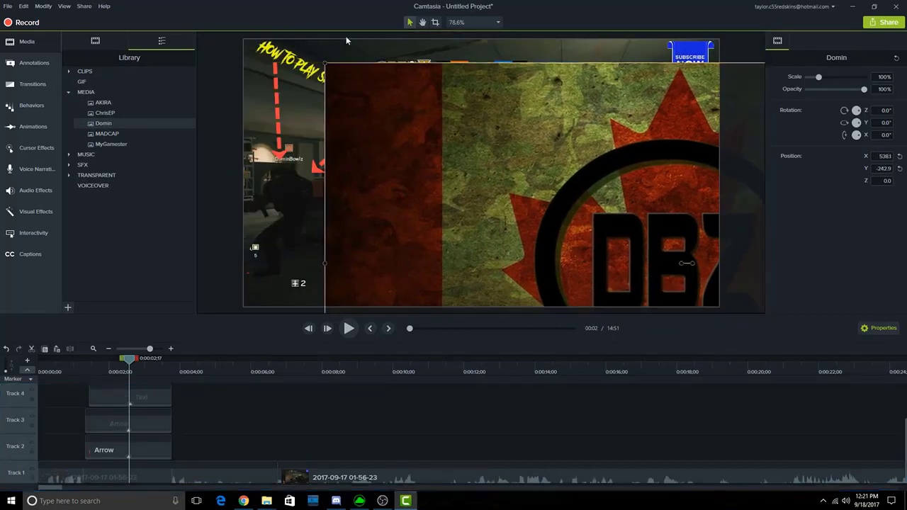
- Scale the Domin image to about 8.5%, rotate it to about -27.7°, and place it under the slanted text between the arrows
left_click_drag(325, 63, 617, 222)
left_click_drag(661, 263, 352, 200)
left_click_drag(309, 161, 320, 103)
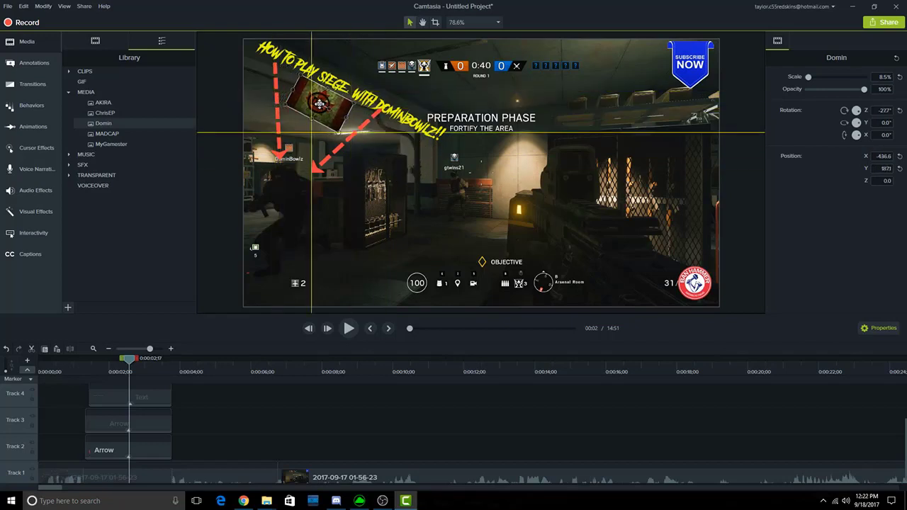
left_click(399, 225)
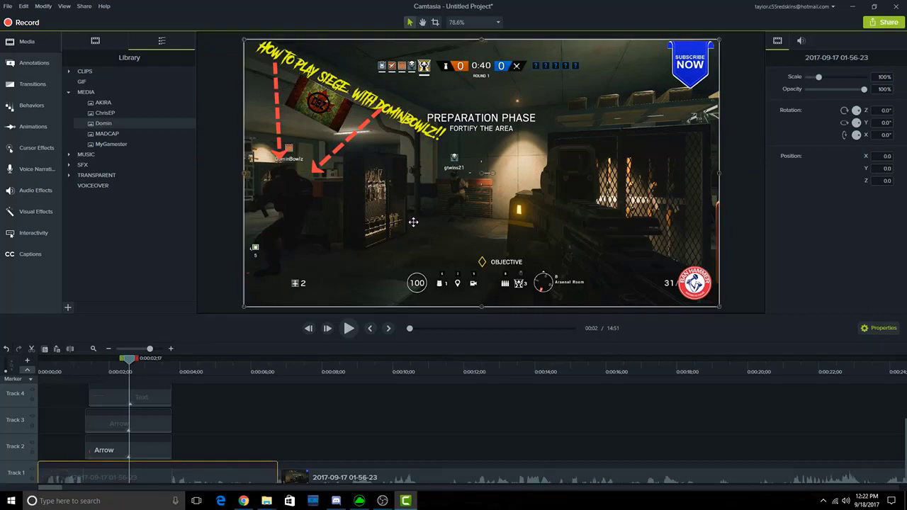
- Align the Domin clip on Track 5 with the start and end of the text callout on Track 4
scroll(165, 434, "up", 1)
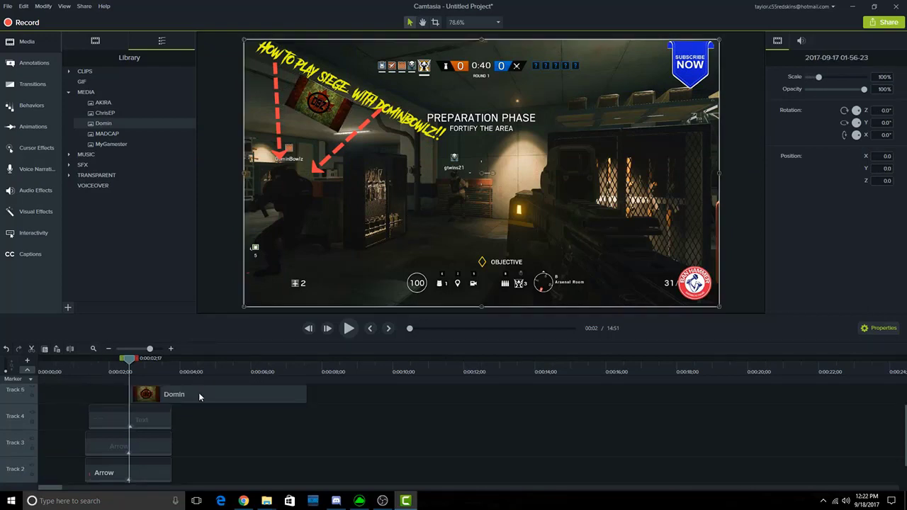
left_click_drag(129, 360, 78, 365)
left_click_drag(157, 396, 114, 395)
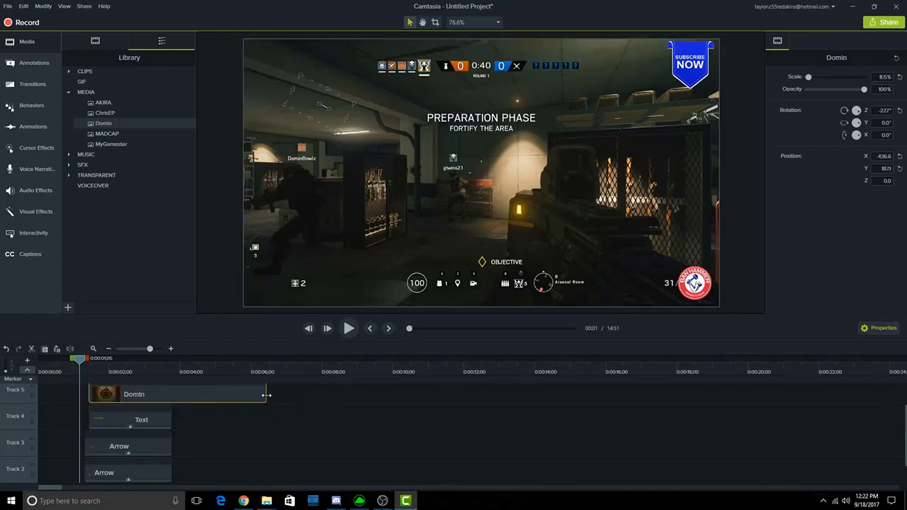
left_click_drag(266, 395, 170, 395)
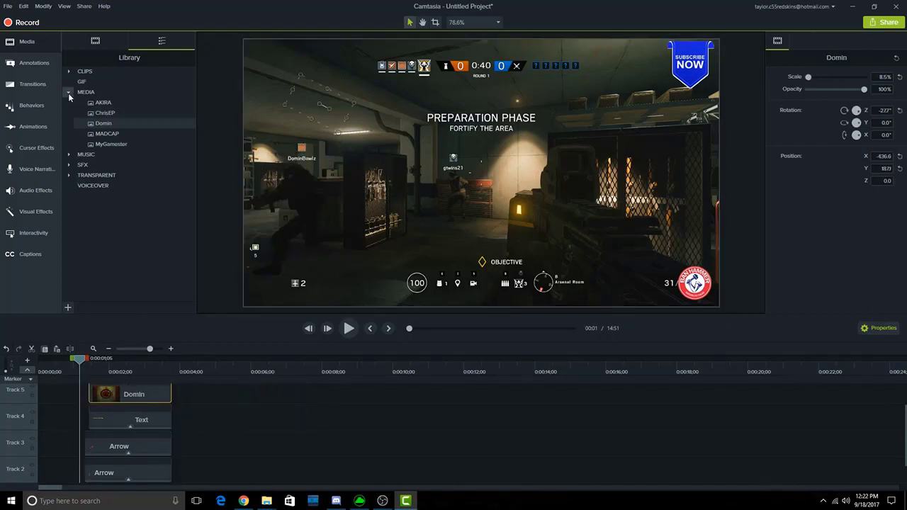
left_click(68, 93)
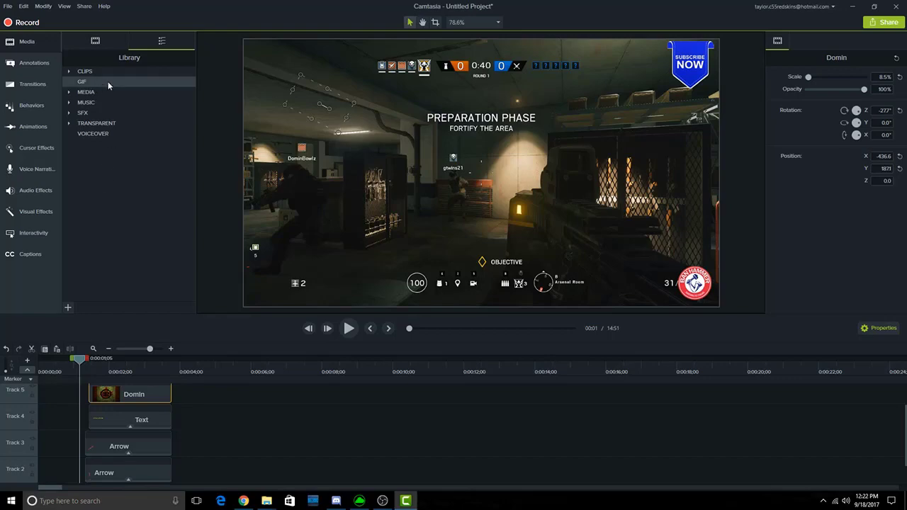
- Switch to Chrome, search Google Images for "troll face" in a new tab, and open the transparent Trollface PNG preview
left_click(243, 501)
scroll(344, 111, "down", 1)
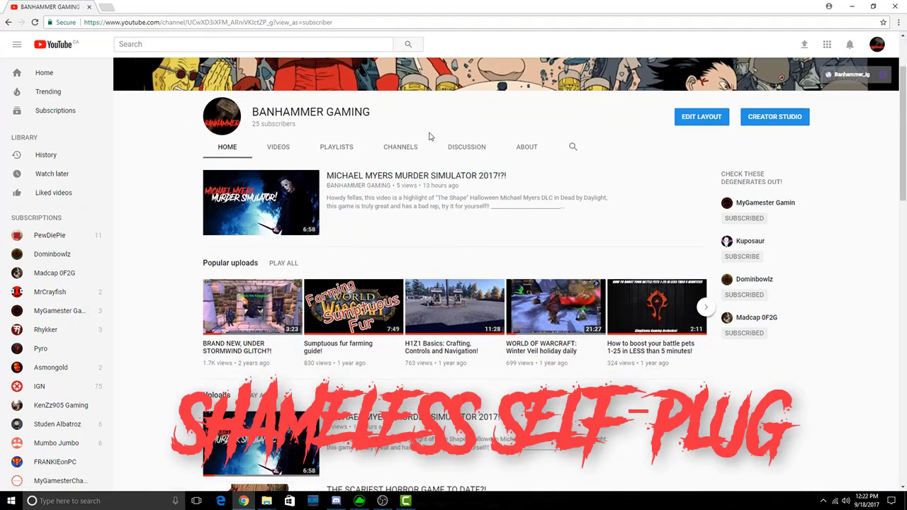
scroll(301, 195, "up", 1)
scroll(301, 195, "up", 1)
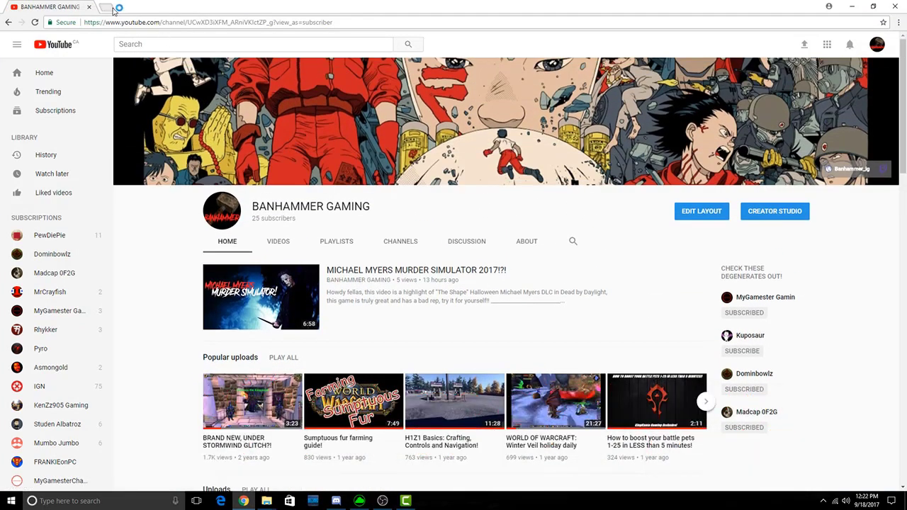
left_click(108, 7)
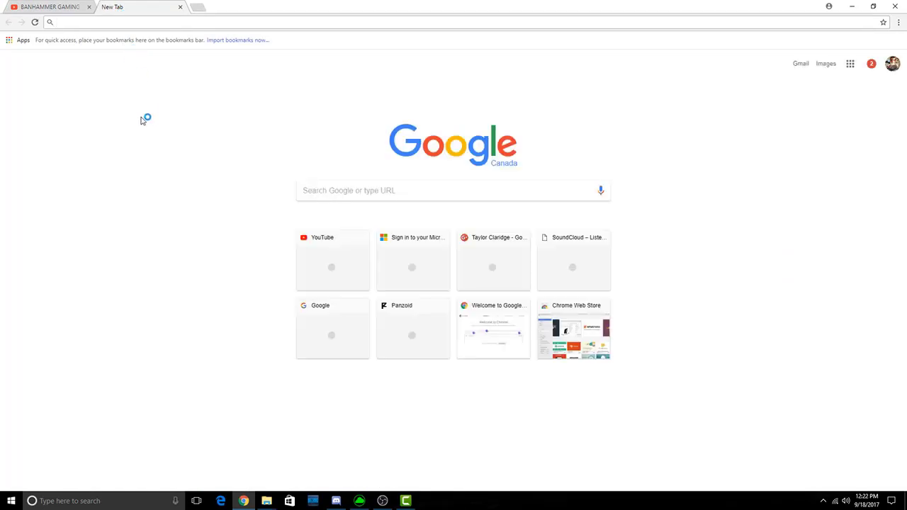
type("troll face")
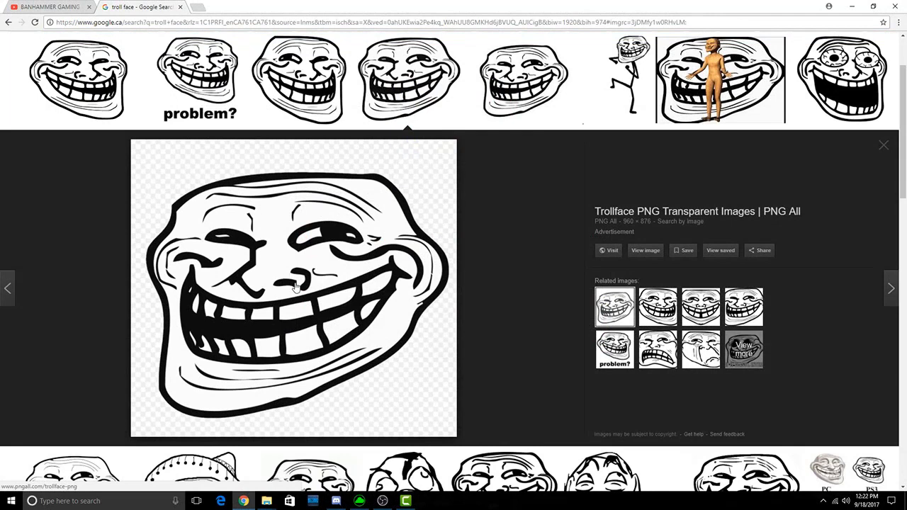
- Save the troll face image to the Desktop as the PNG file Trollface-PNG
right_click(295, 286)
left_click(333, 371)
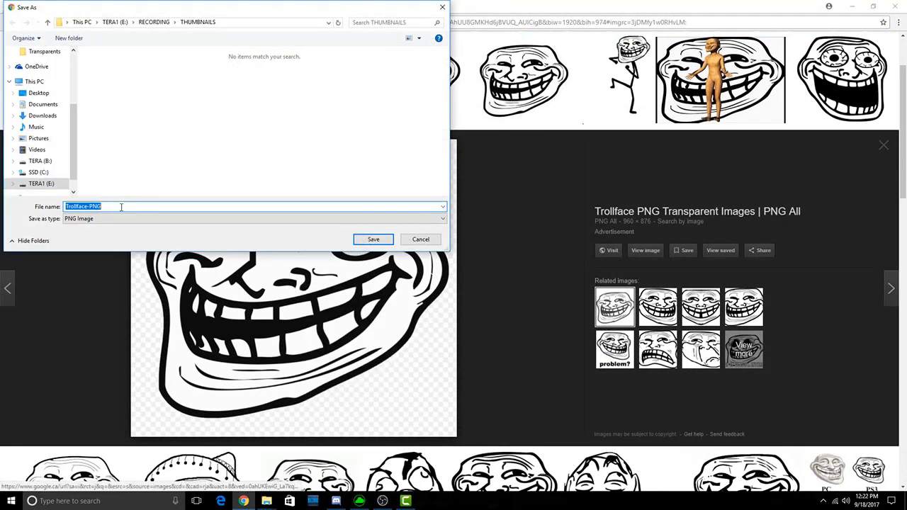
left_click(37, 93)
left_click(358, 243)
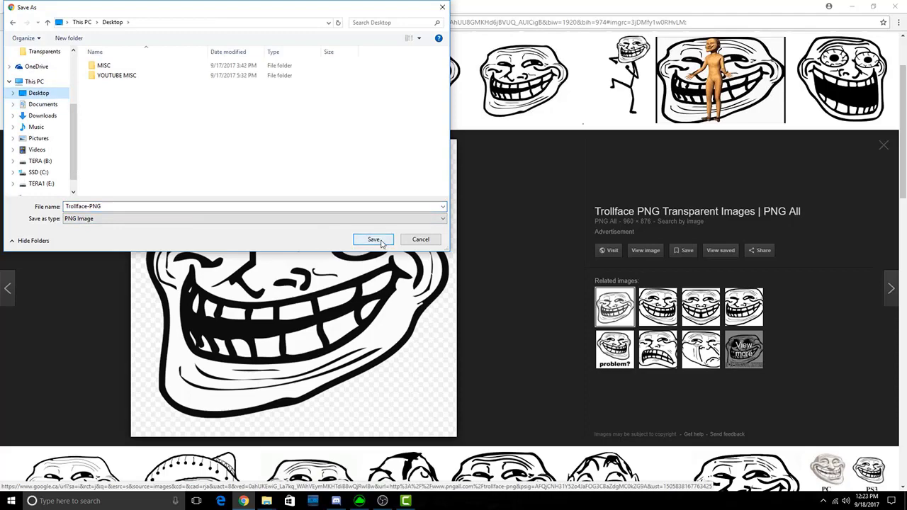
- Add the downloaded Trollface-PNG.png from Chrome to Track 6 and align its clip with the start and end of the Domin clip
left_click(873, 6)
left_click_drag(329, 4, 641, 22)
left_click_drag(477, 179, 193, 446)
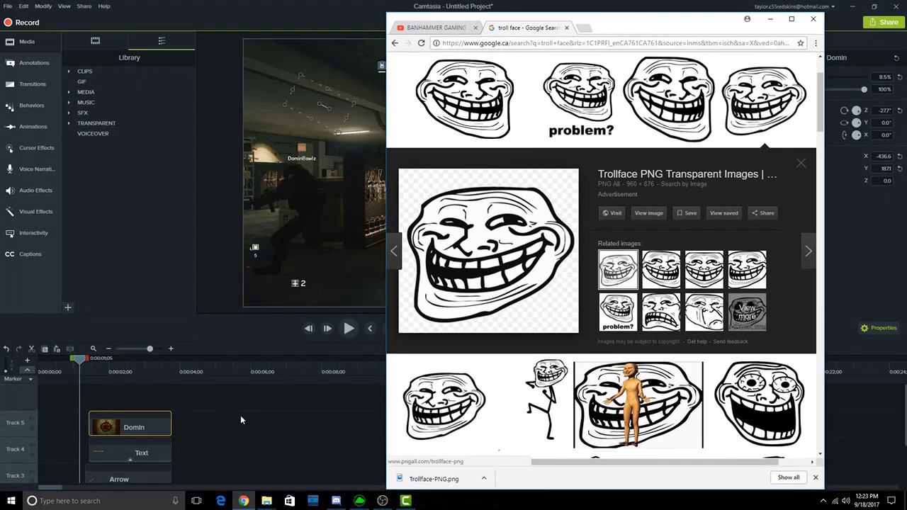
left_click_drag(434, 479, 163, 401)
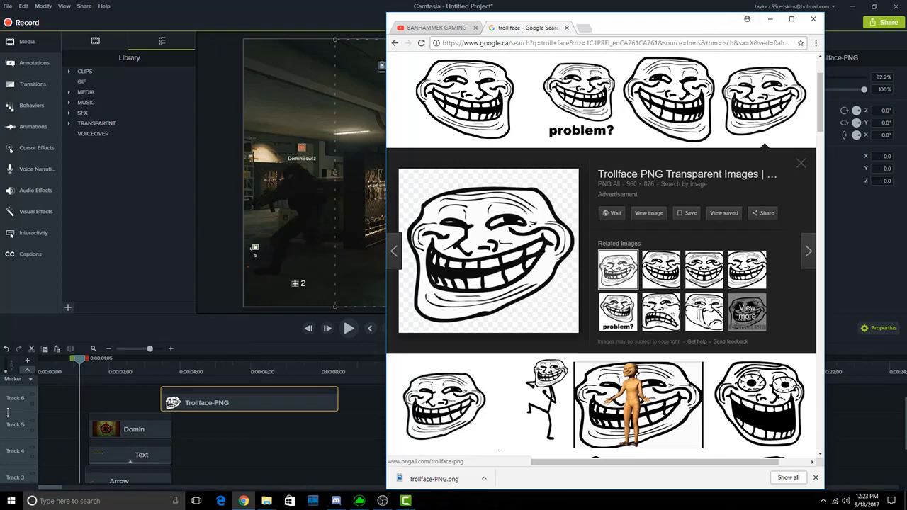
left_click_drag(228, 402, 170, 404)
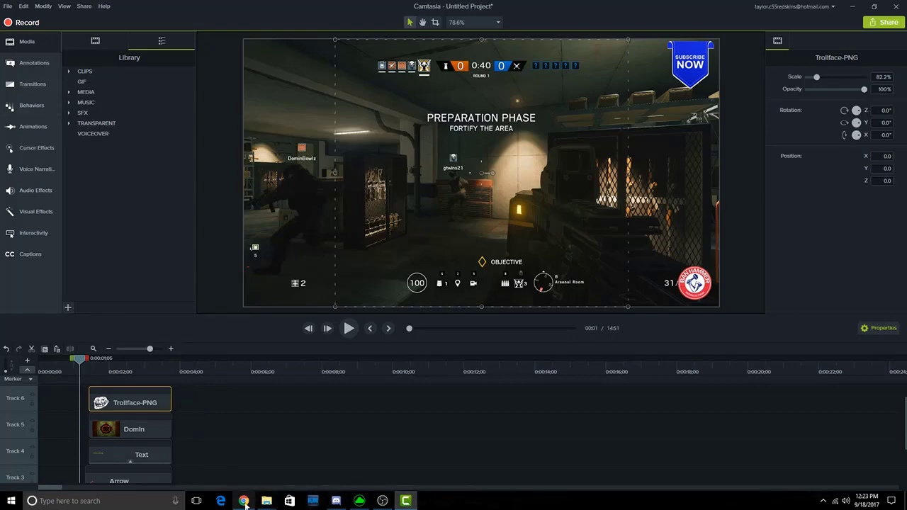
- Add the downloaded troll face image to the library's TRANSPARENT folder as Trollface, and undo a trial placement on the canvas
left_click(244, 501)
left_click(69, 123)
scroll(120, 183, "down", 1)
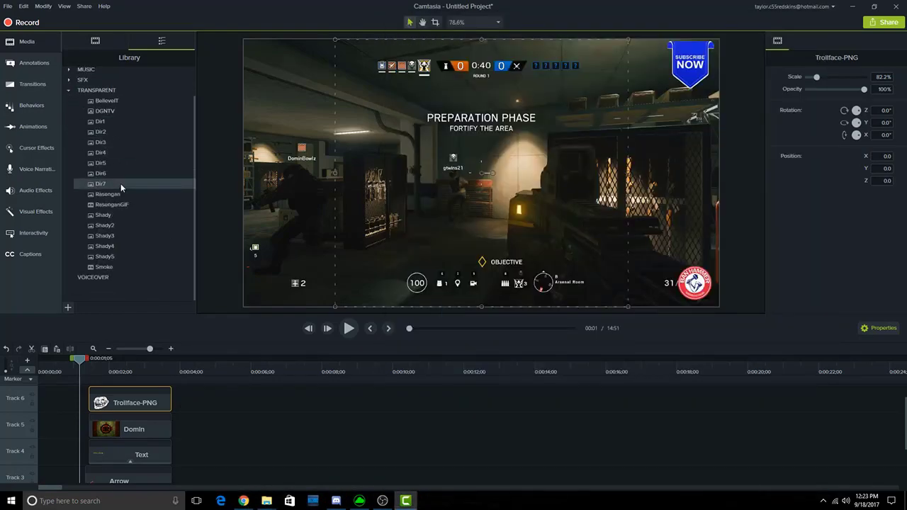
left_click(244, 501)
left_click_drag(433, 476, 123, 275)
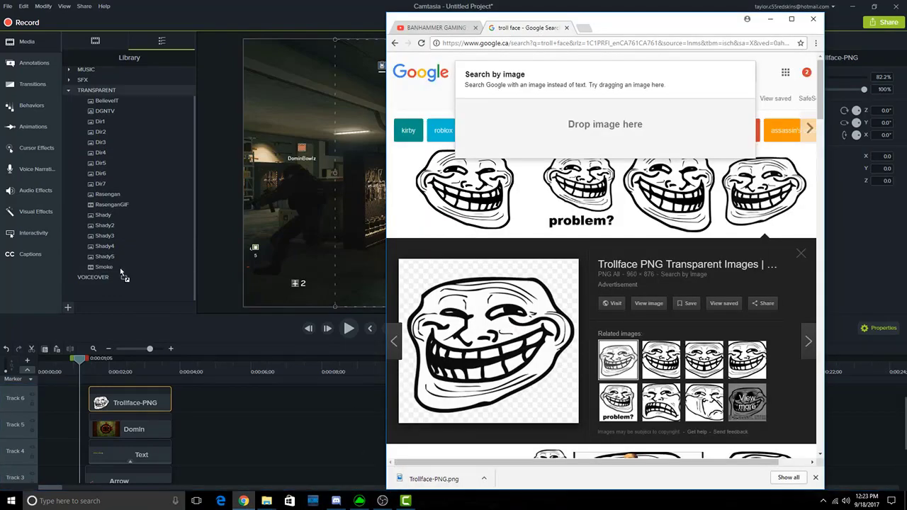
left_click_drag(112, 225, 115, 220)
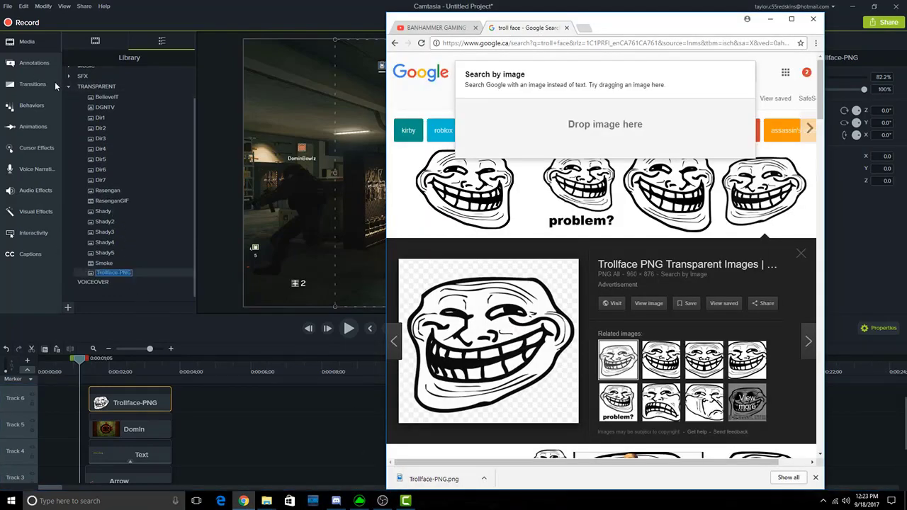
left_click(132, 272)
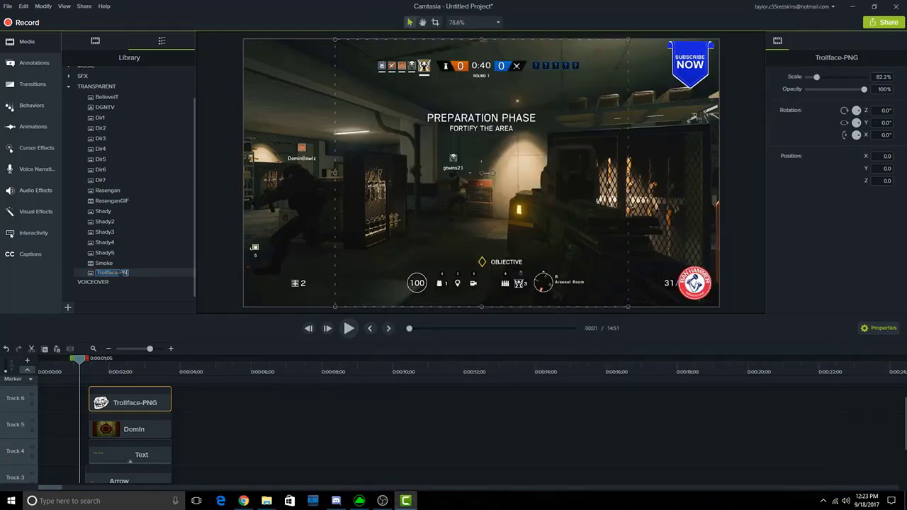
key("Return")
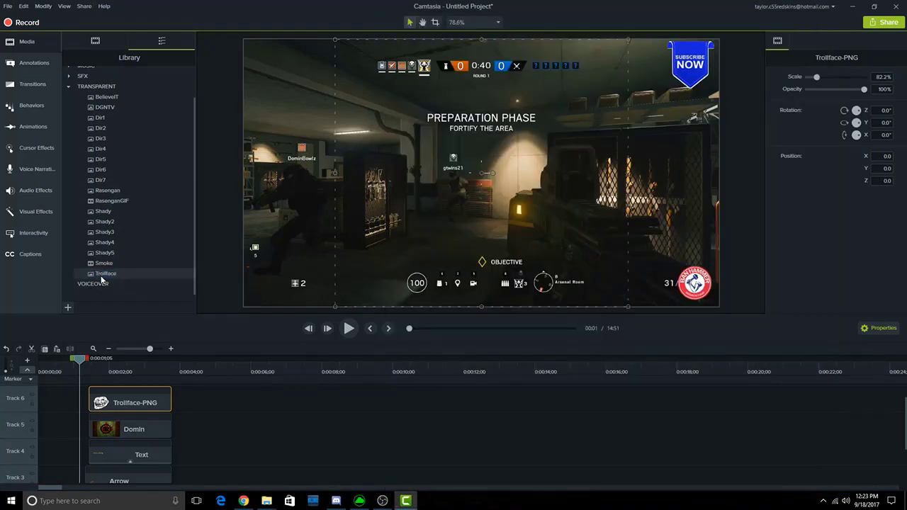
left_click_drag(98, 279, 463, 195)
key("ctrl+z")
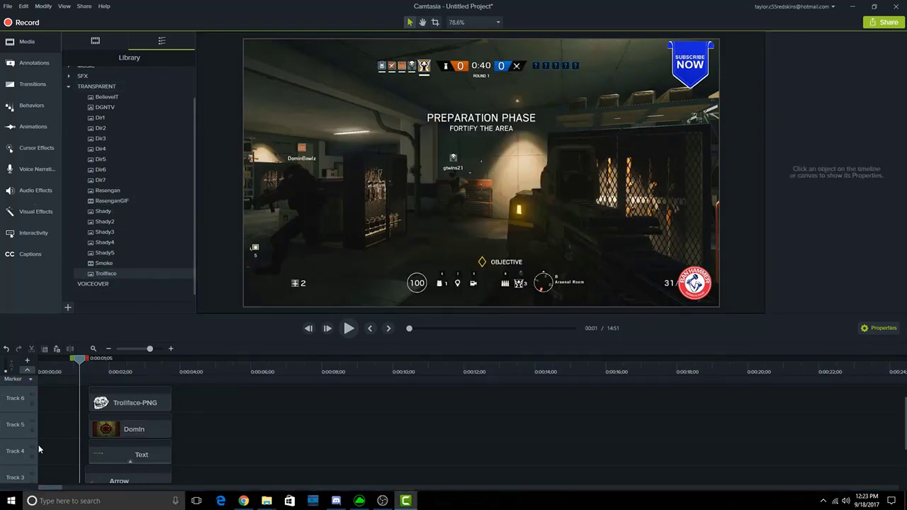
- Scale the troll face to about 30.9%, rotate it to about 21.7°, and place it over the logo in the frame's lower-right corner
key("space")
key("space")
left_click_drag(544, 99, 591, 116)
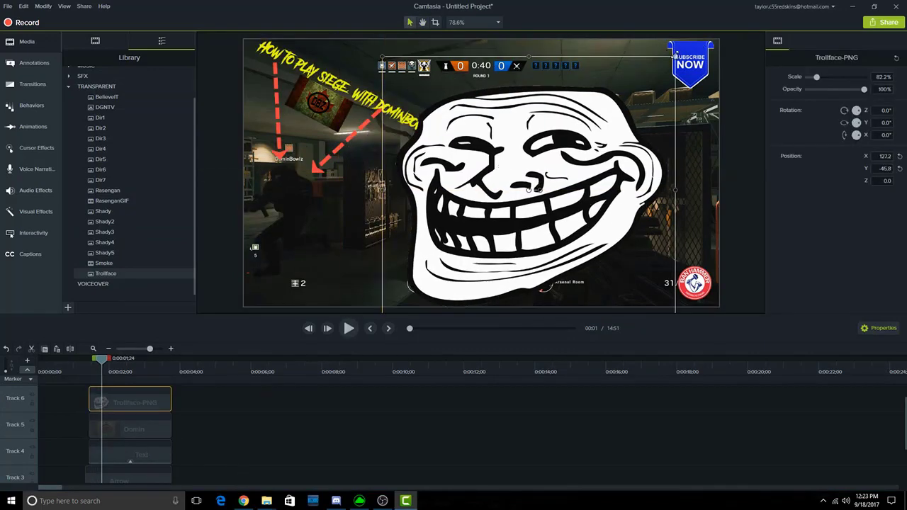
left_click_drag(674, 56, 596, 165)
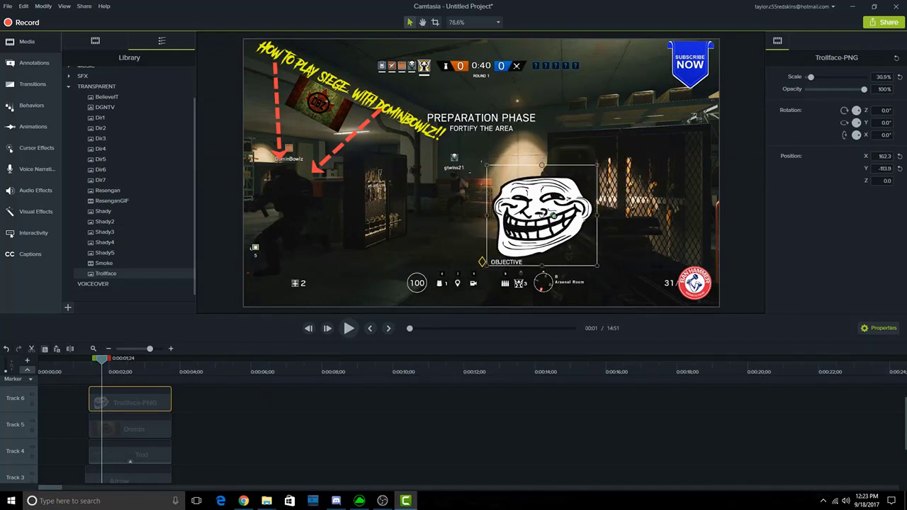
left_click_drag(554, 215, 691, 248)
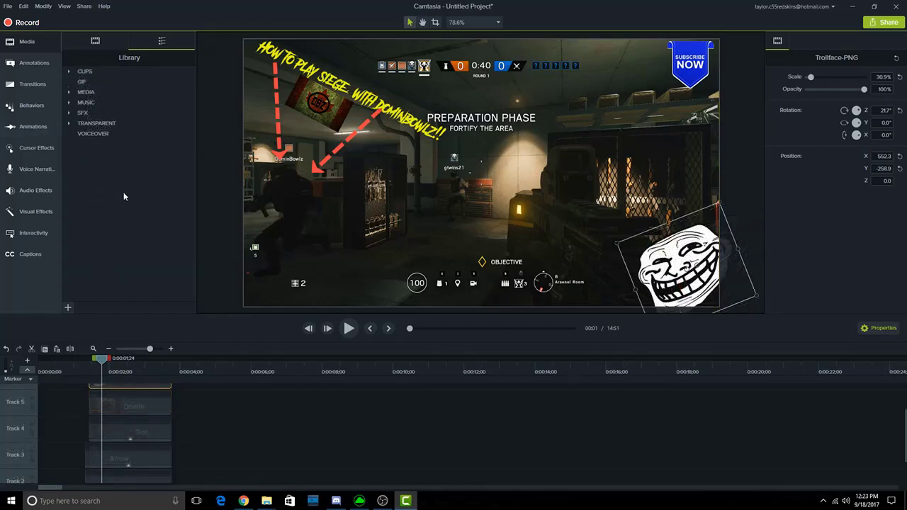
- Switch to Chrome, replace the Google Images search text with "kjahdkjshadkjahsdasd GIF", and return to Camtasia without running the search
left_click(243, 501)
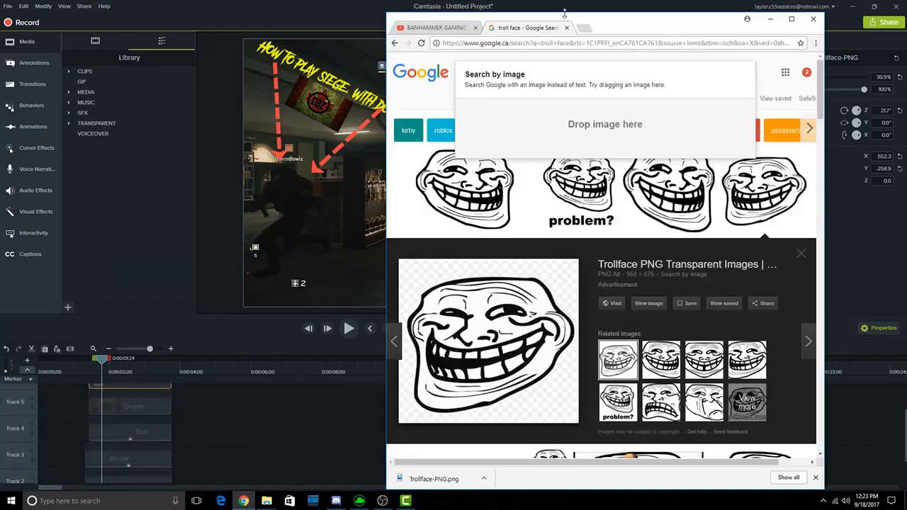
left_click(496, 72)
key("ctrl+a")
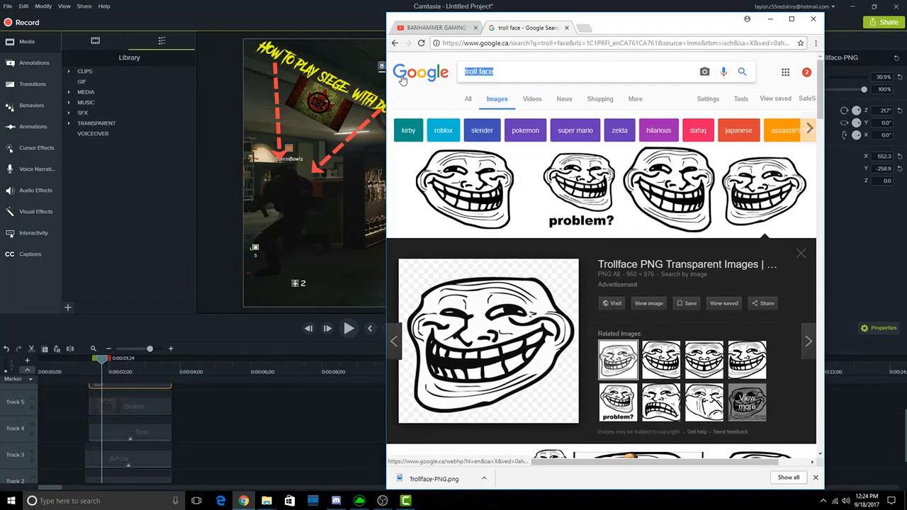
key("BackSpace")
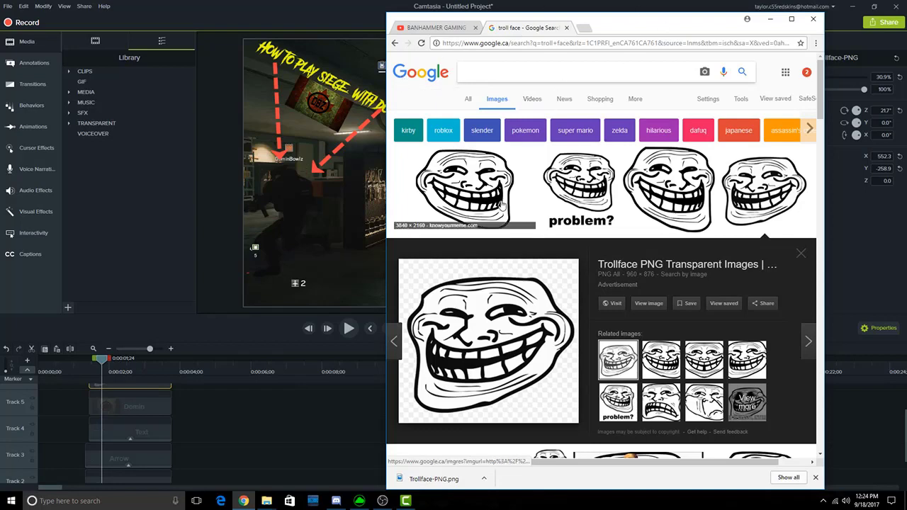
type("kjahdkjshadkjahsdasd GIF")
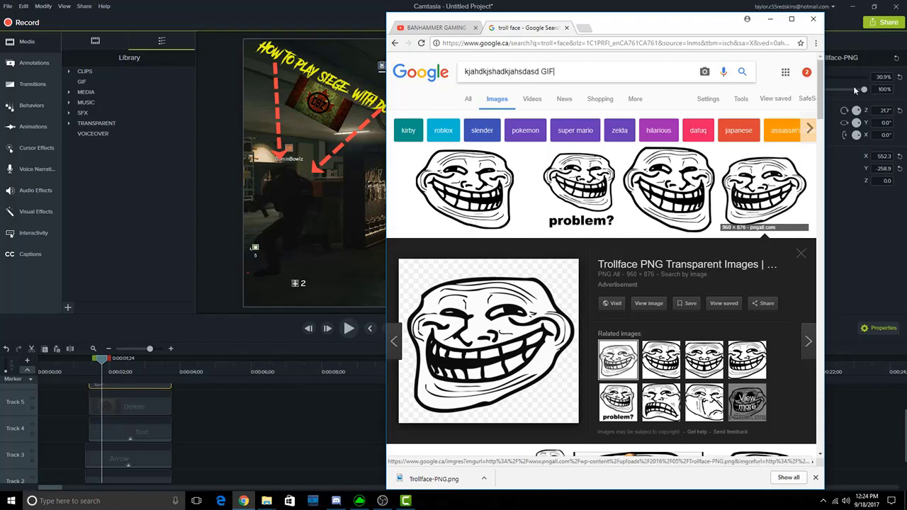
left_click(772, 24)
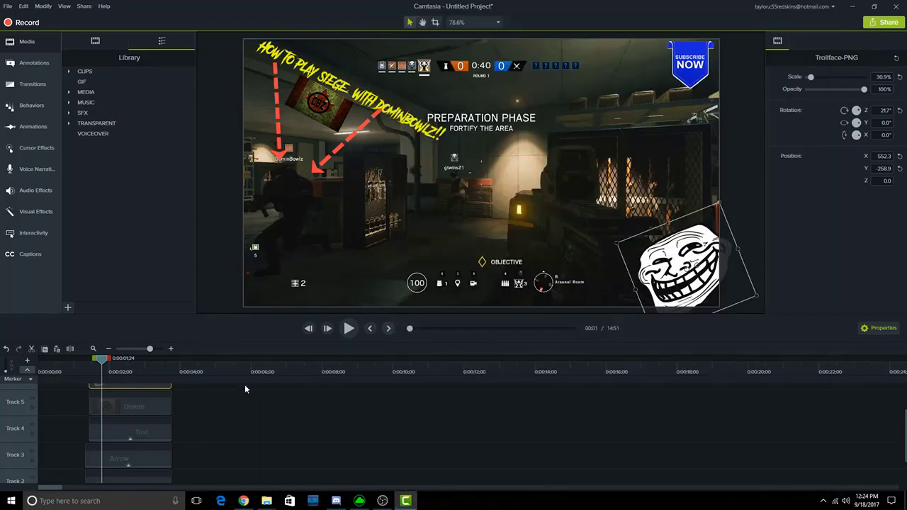
- Add the WhatGIF animation from the library's GIF folder to the canvas
left_click(72, 79)
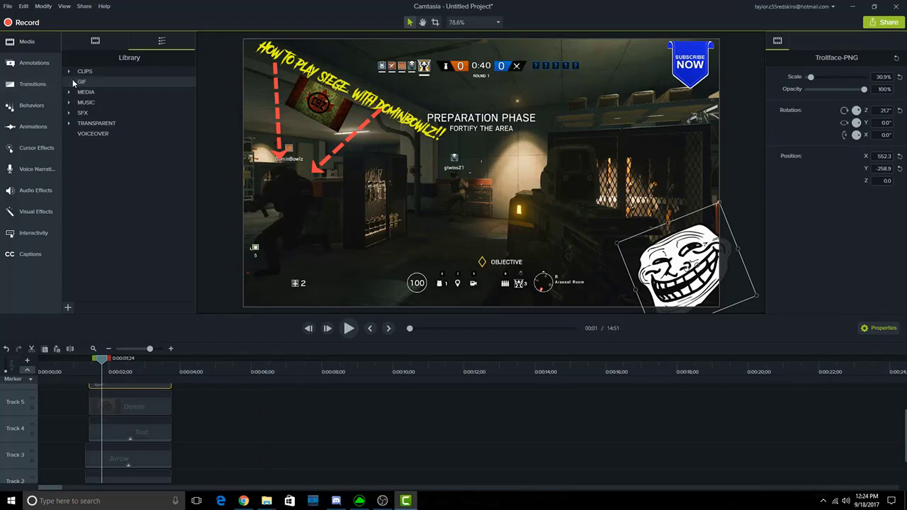
left_click(69, 123)
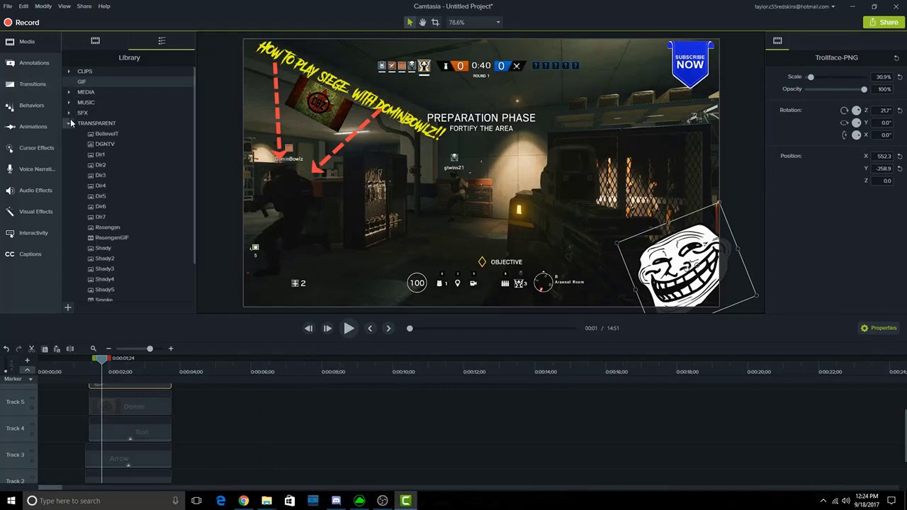
left_click(69, 123)
mouse_move(267, 500)
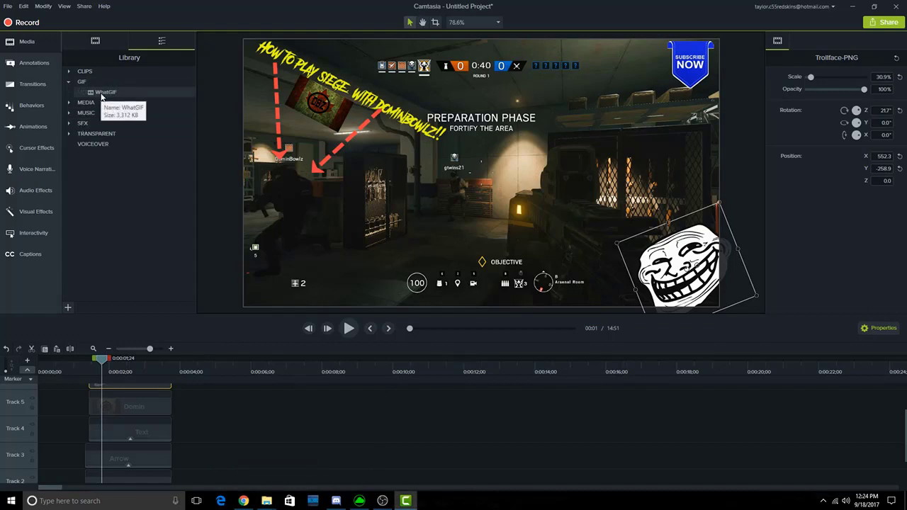
left_click_drag(101, 94, 477, 186)
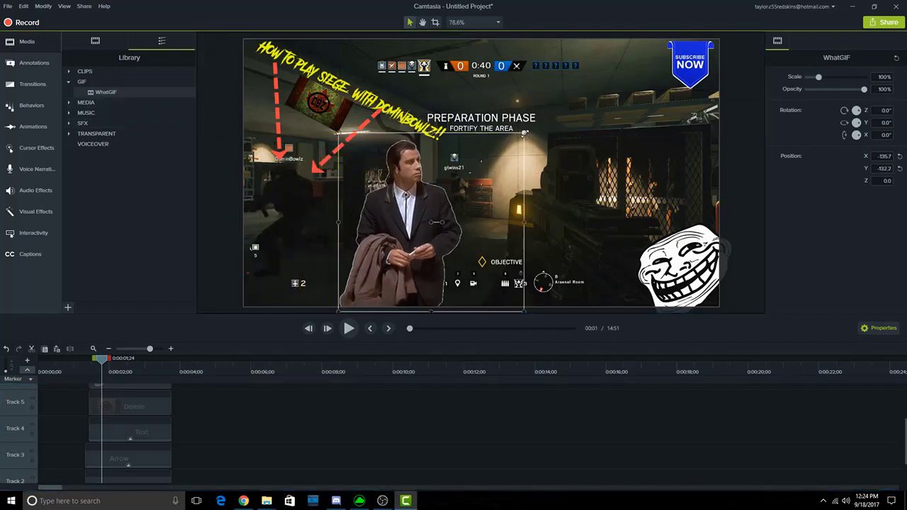
- Scale WhatGIF to about 59.4% and place it on the frame's lower edge at about X -288.2, Y -217.0
left_click_drag(524, 133, 468, 186)
left_click_drag(378, 261, 286, 258)
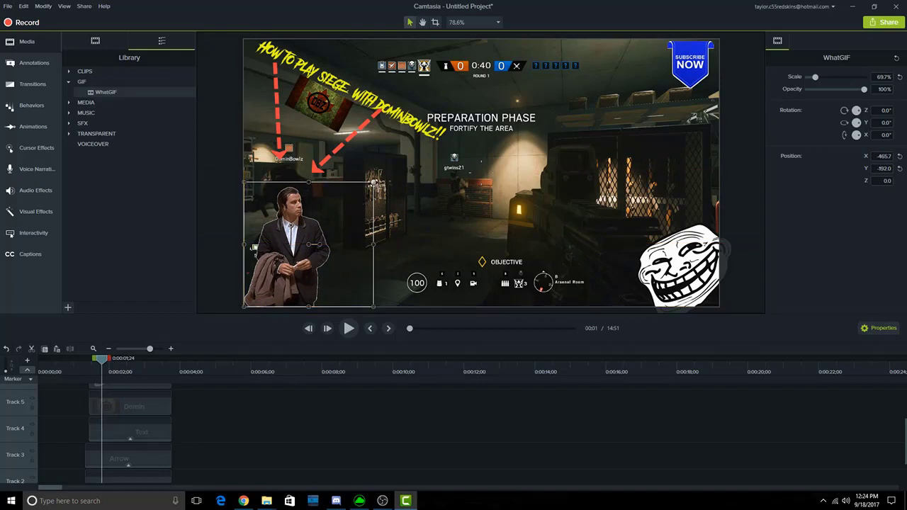
left_click_drag(374, 183, 354, 201)
left_click_drag(283, 255, 358, 253)
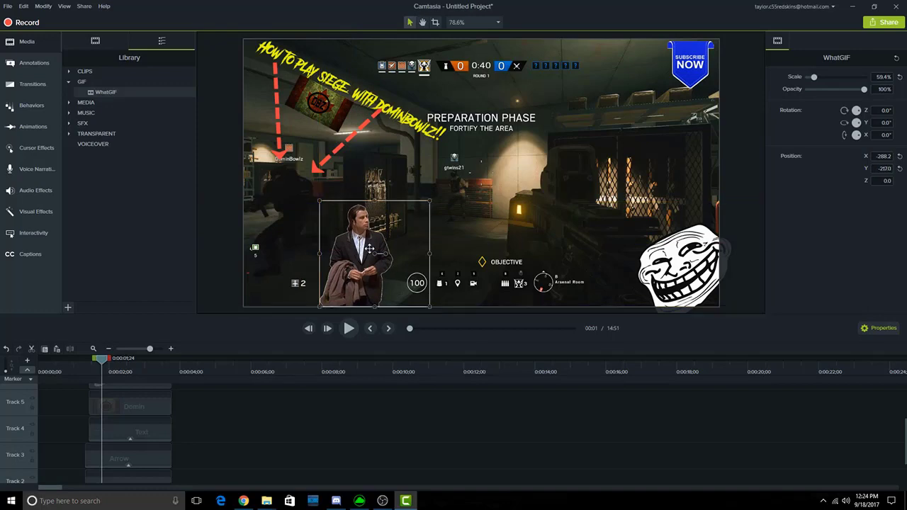
- Split the first gameplay clip on Track 1 at 0:00:04;26
scroll(215, 454, "up", 2)
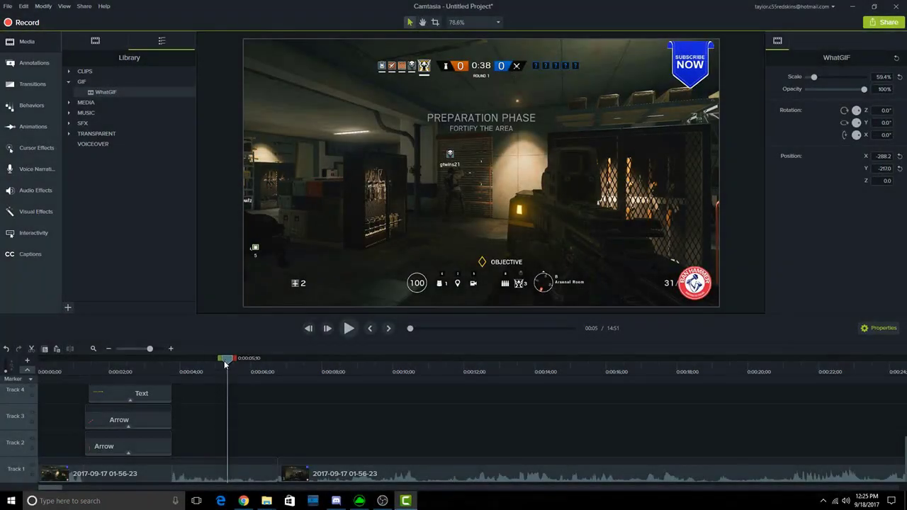
left_click(212, 372)
left_click(215, 477)
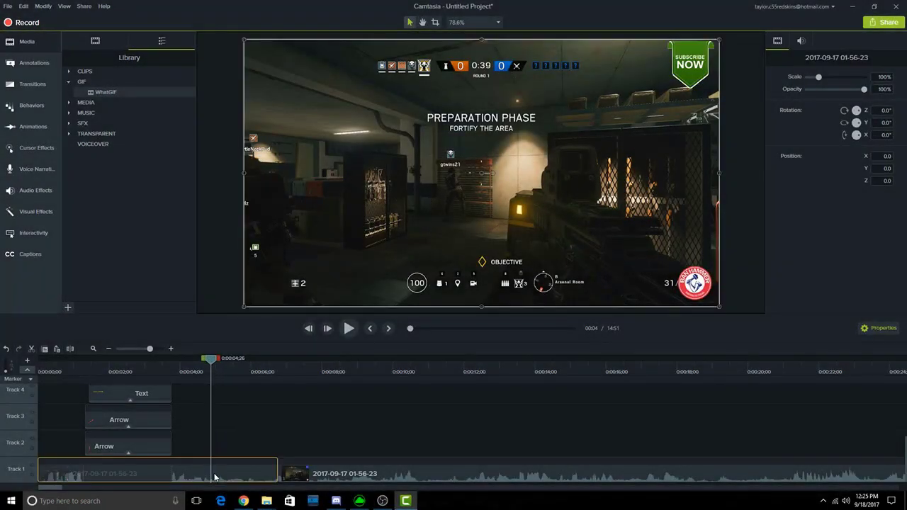
key("s")
left_click(190, 344)
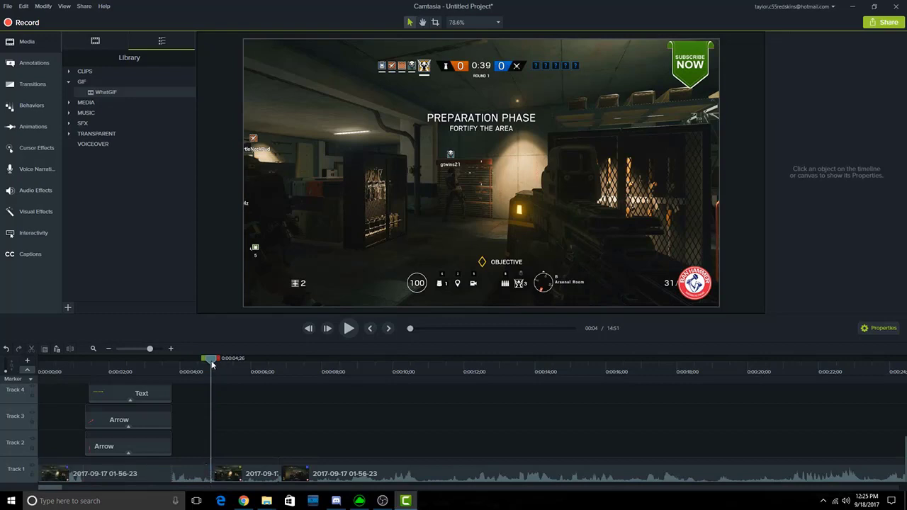
- Select the two adjoining pieces of the split gameplay clip on Track 1 and stitch them together
mouse_move(212, 364)
left_mouse_down()
mouse_move(224, 364)
mouse_move(215, 369)
left_mouse_up()
key("space")
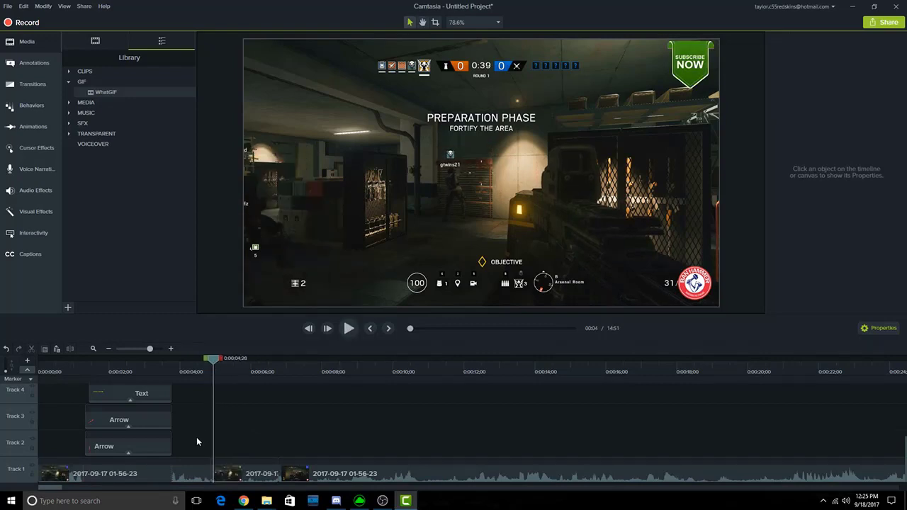
left_click_drag(197, 442, 213, 468)
right_click(211, 467)
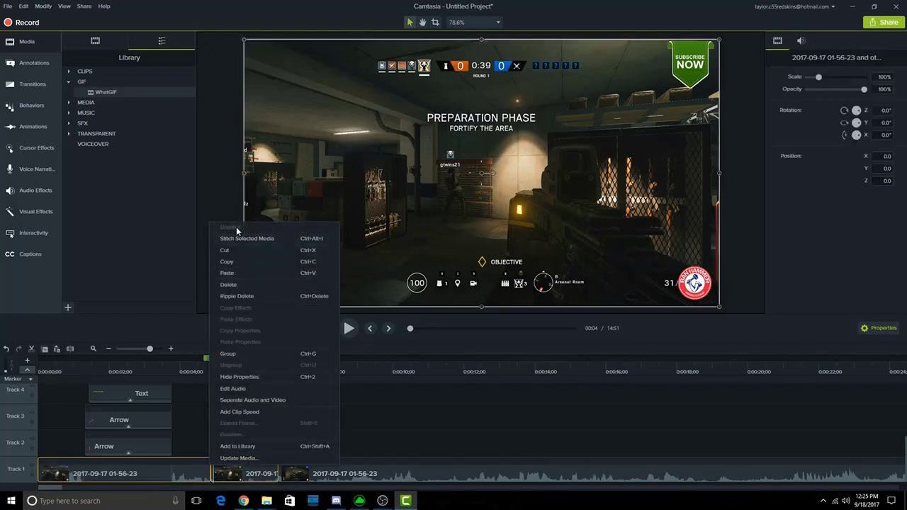
left_click(264, 238)
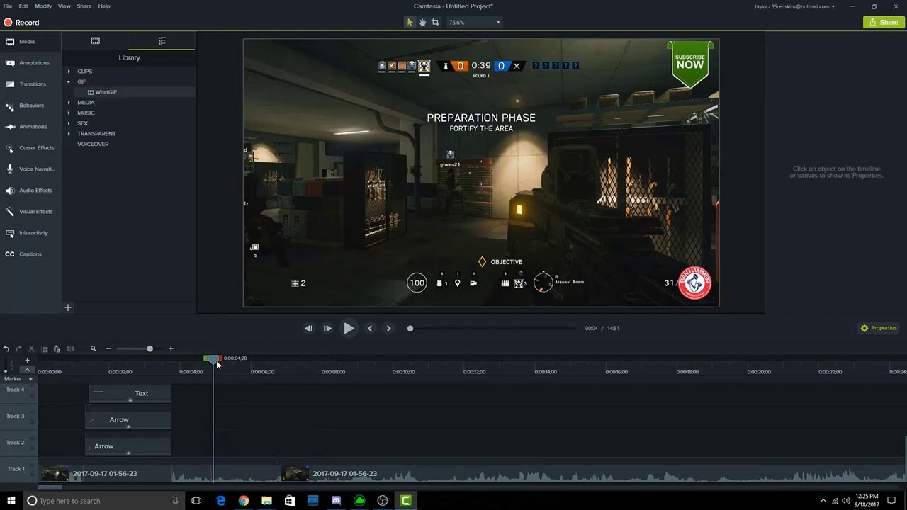
- Enable audio editing on the first gameplay clip on Track 1 and add two audio points at 0:00:04;25
left_click_drag(217, 363, 211, 364)
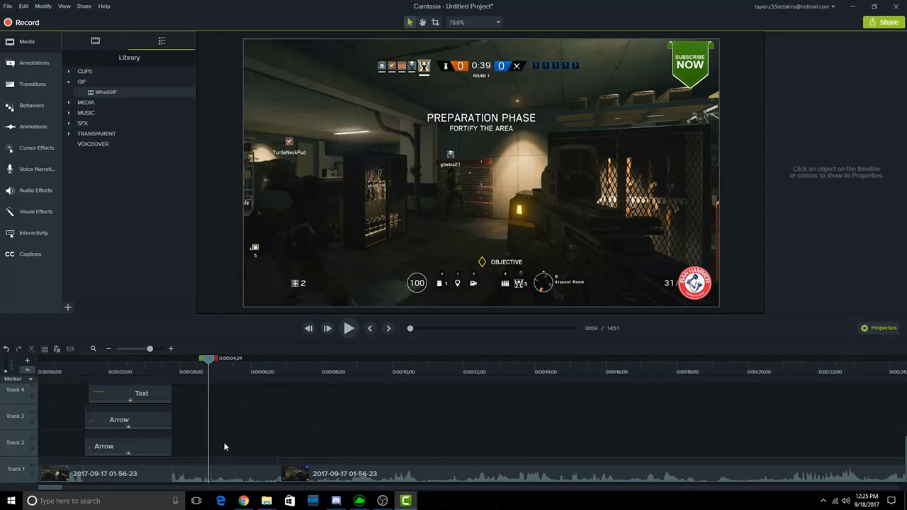
key("space")
key("space")
left_click_drag(218, 363, 210, 365)
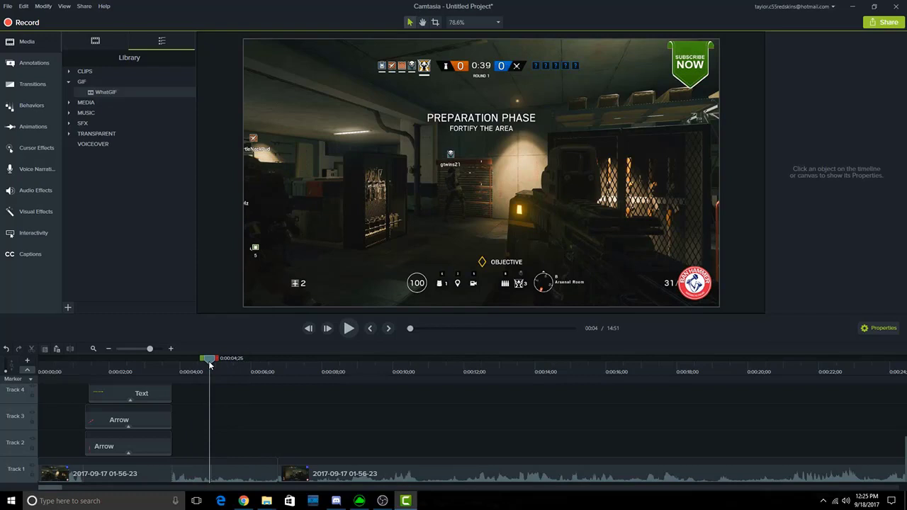
right_click(215, 475)
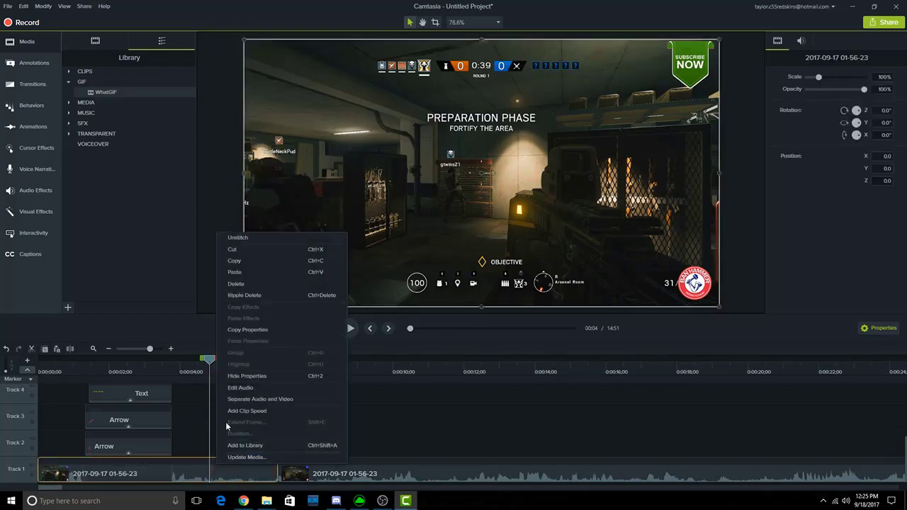
left_click(240, 388)
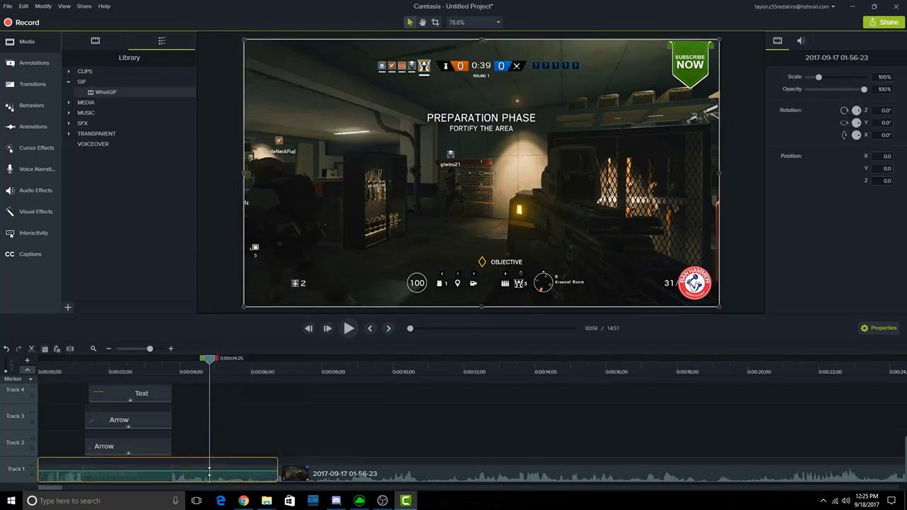
right_click(209, 470)
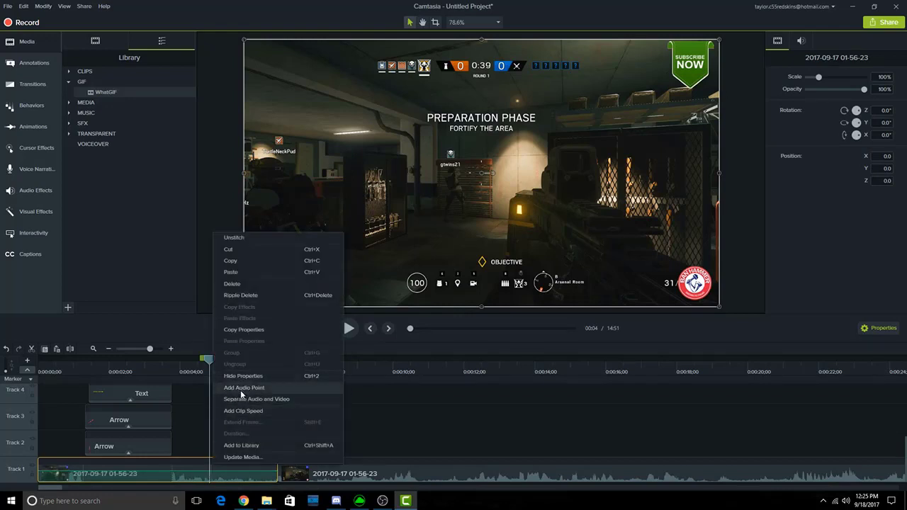
left_click(241, 391)
right_click(214, 470)
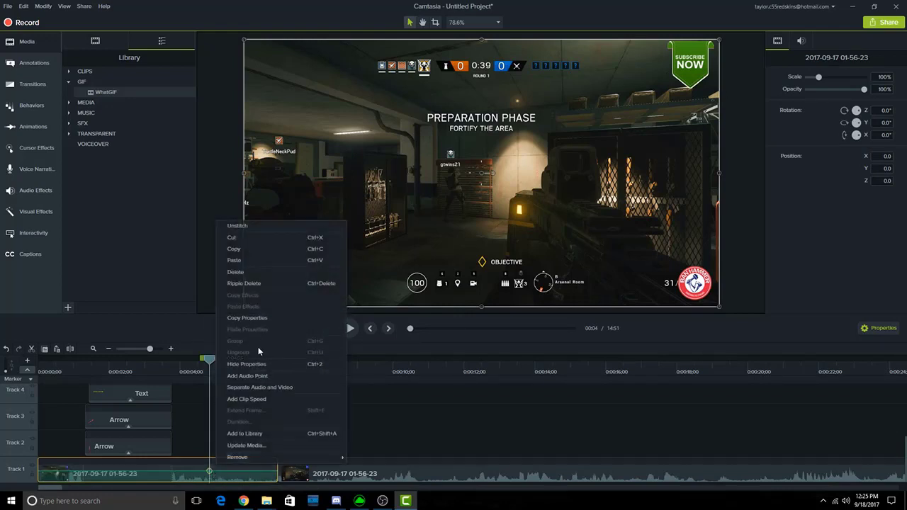
left_click(248, 377)
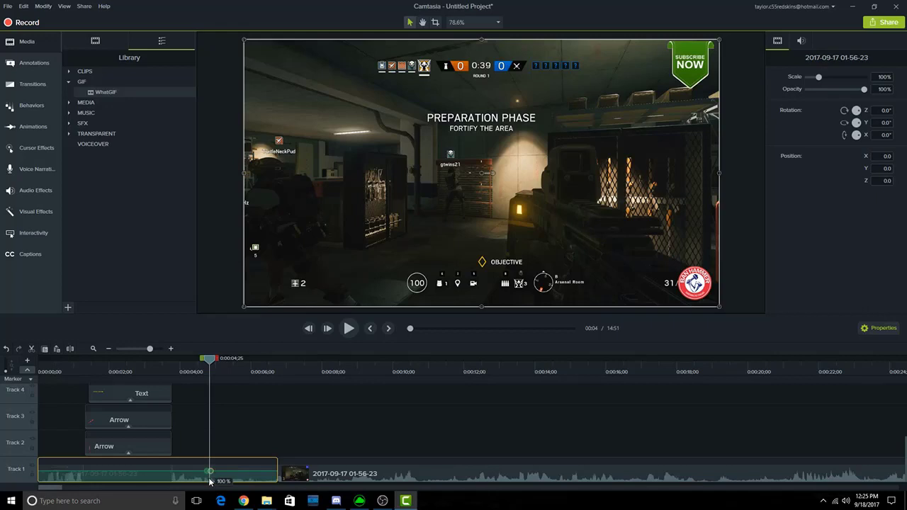
- Play on to the end of the section to mute and add two audio points to the first gameplay clip at 0:00:05;25
key("space")
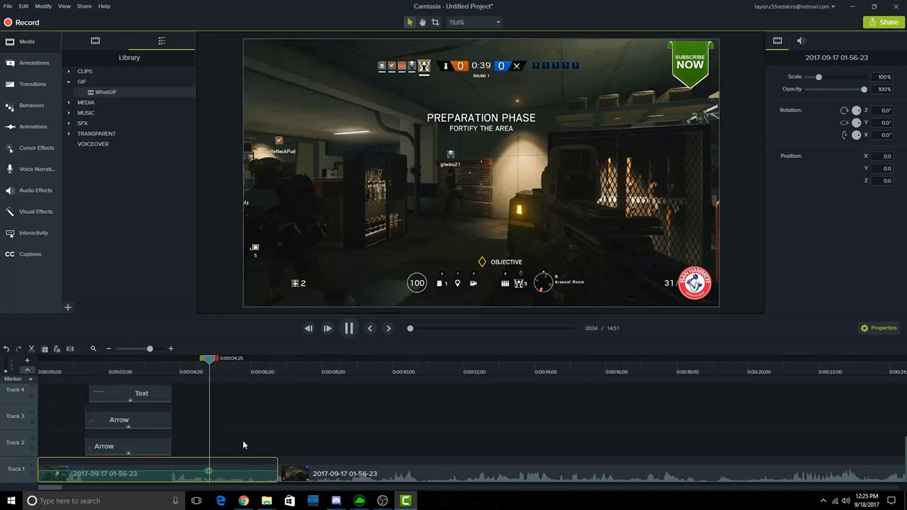
key("space")
key("space")
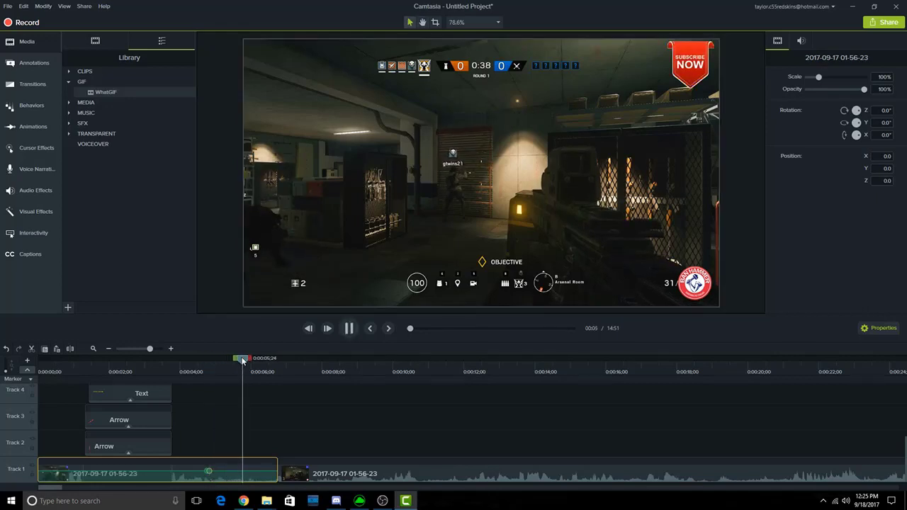
key("space")
left_click_drag(247, 363, 248, 369)
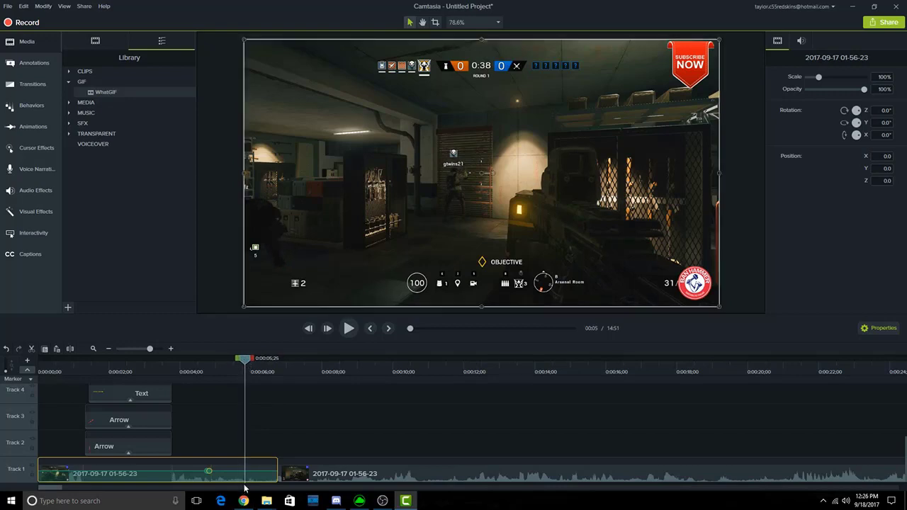
right_click(246, 469)
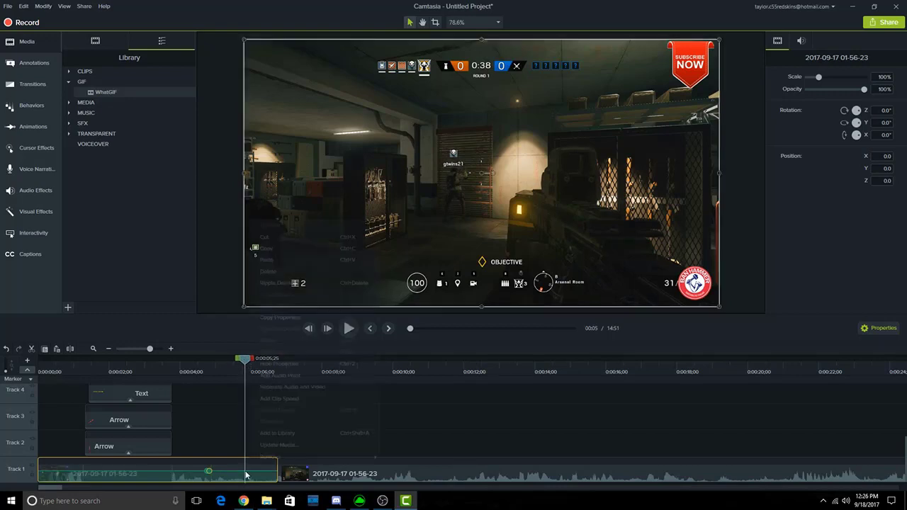
left_click(280, 375)
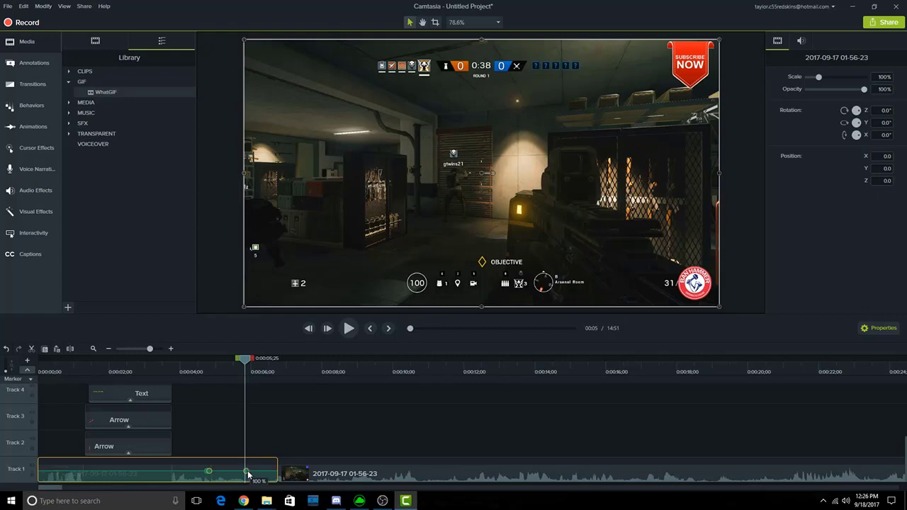
right_click(246, 464)
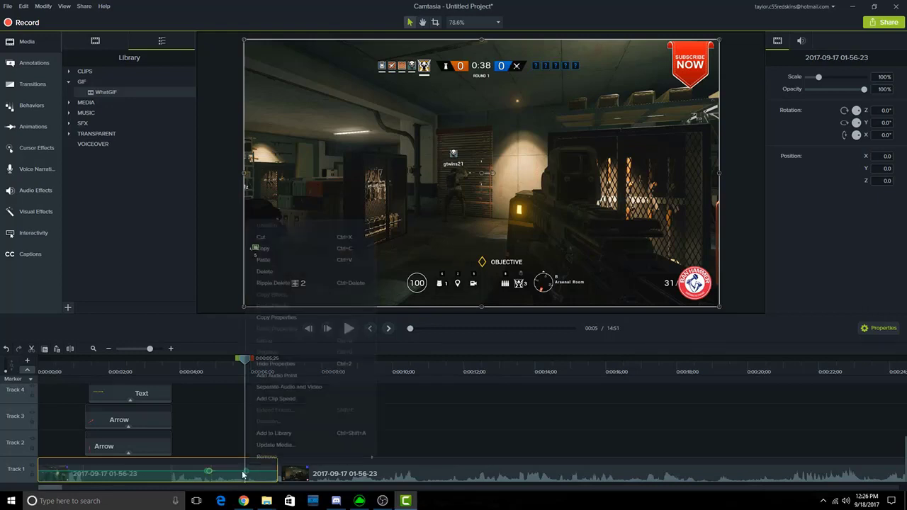
left_click(278, 375)
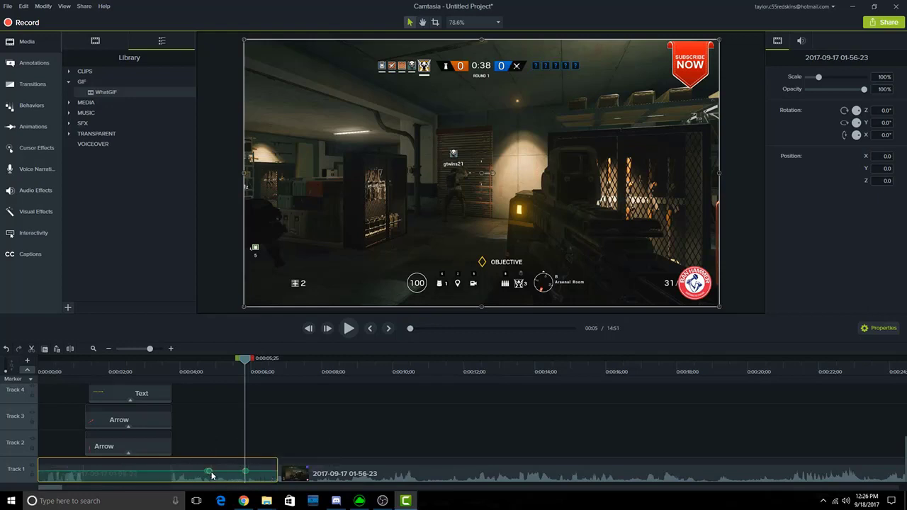
- Lower the first clip's audio level to the minimum between the two pairs of audio points and play the section back
left_click_drag(212, 475, 211, 487)
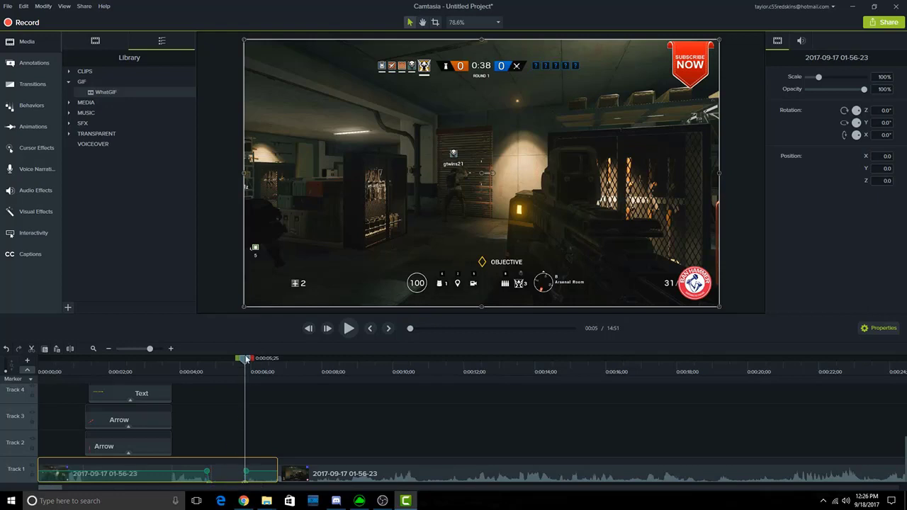
left_click_drag(242, 363, 204, 378)
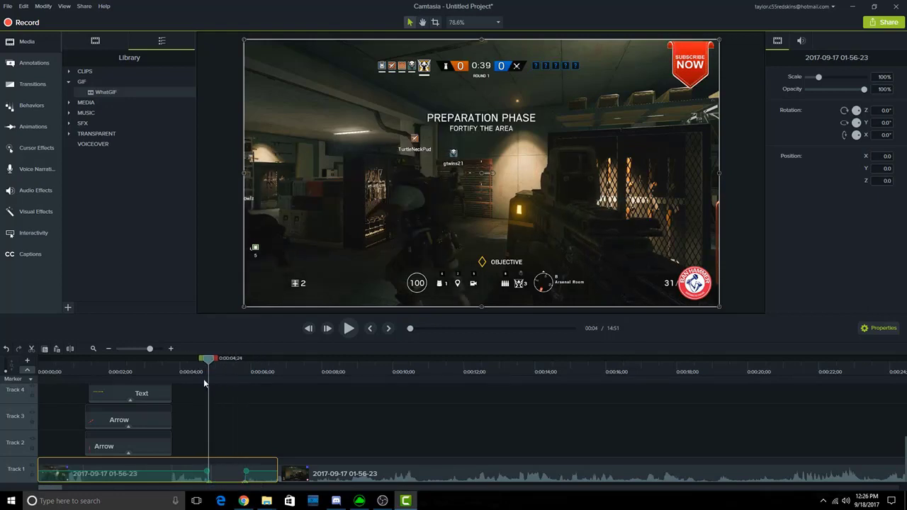
key("space")
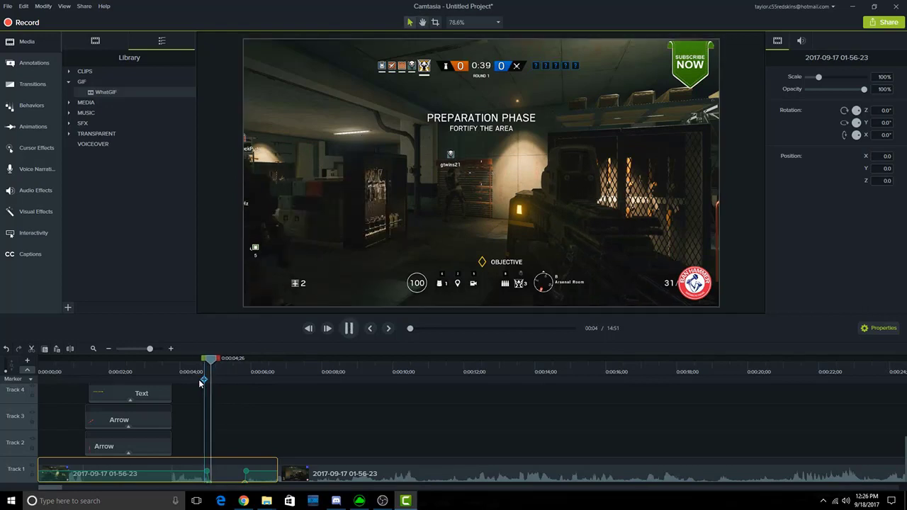
key("space")
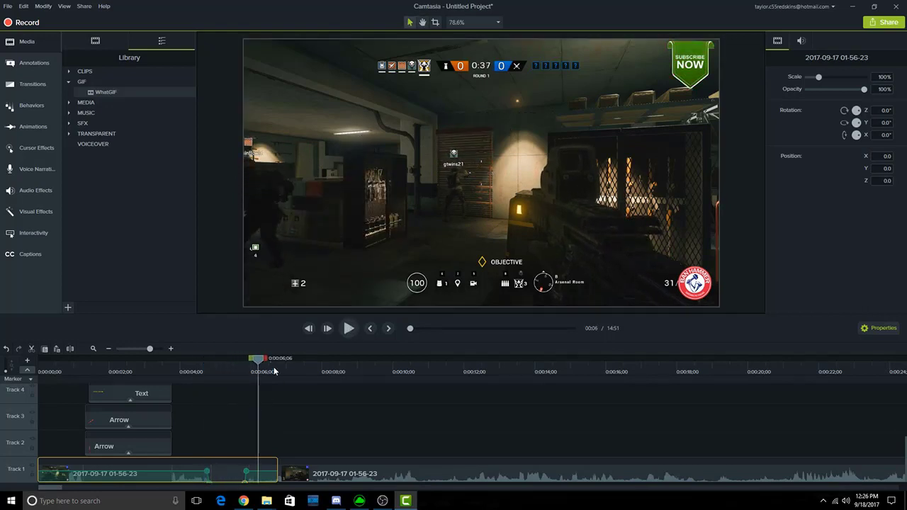
left_click_drag(259, 375, 204, 378)
key("space")
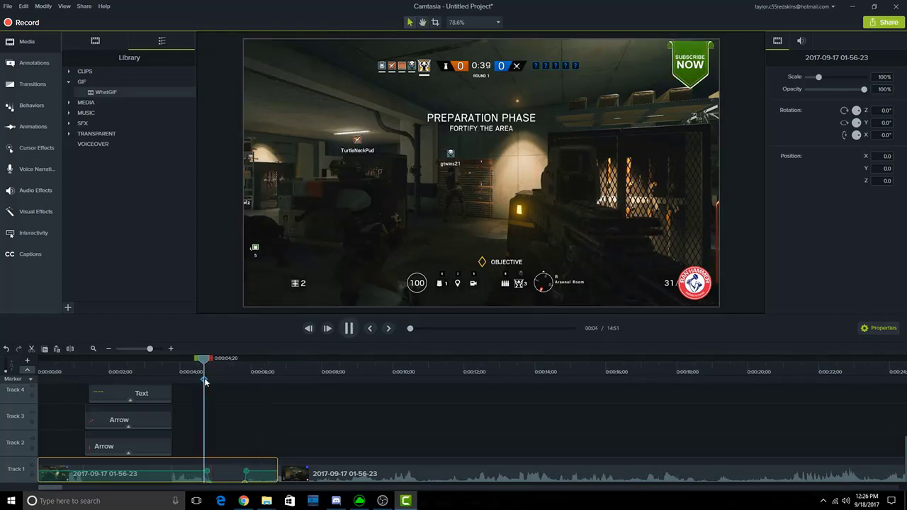
key("space")
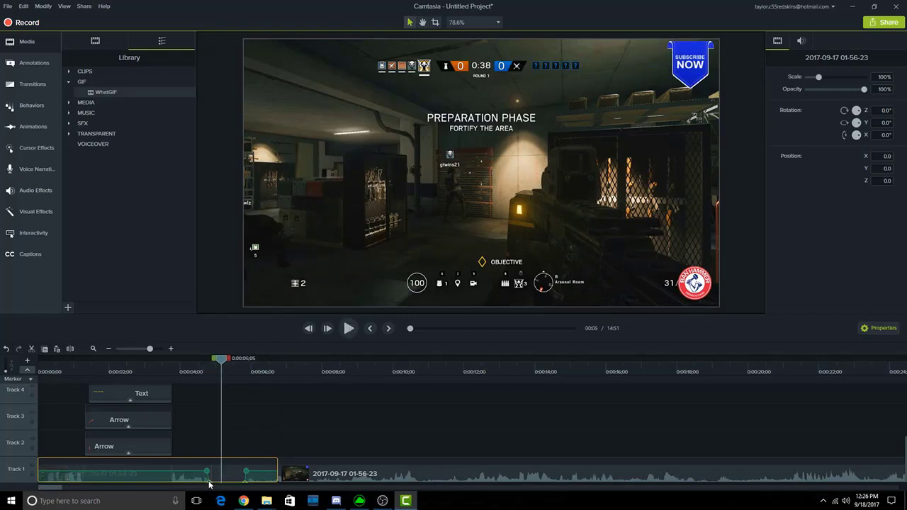
- Shift the first pair of audio points slightly earlier and play the clip again from just before them
left_click(207, 484)
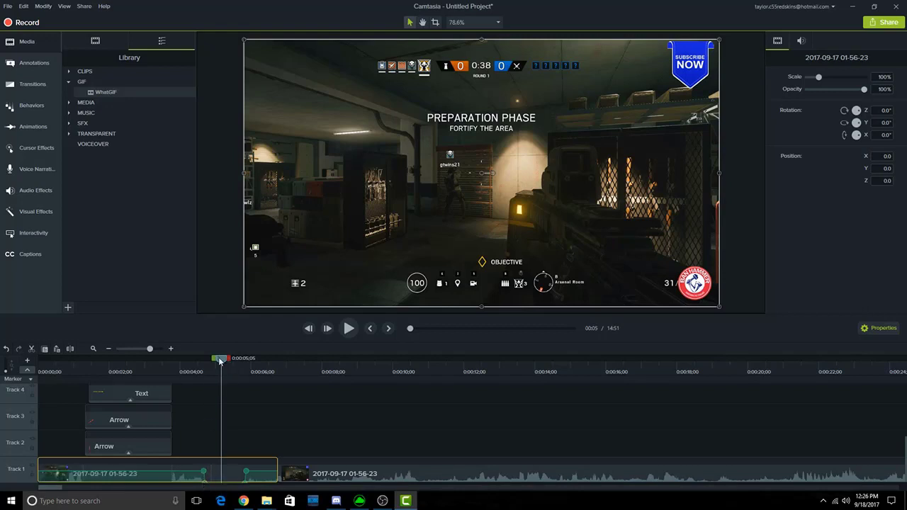
left_click(183, 374)
key("space")
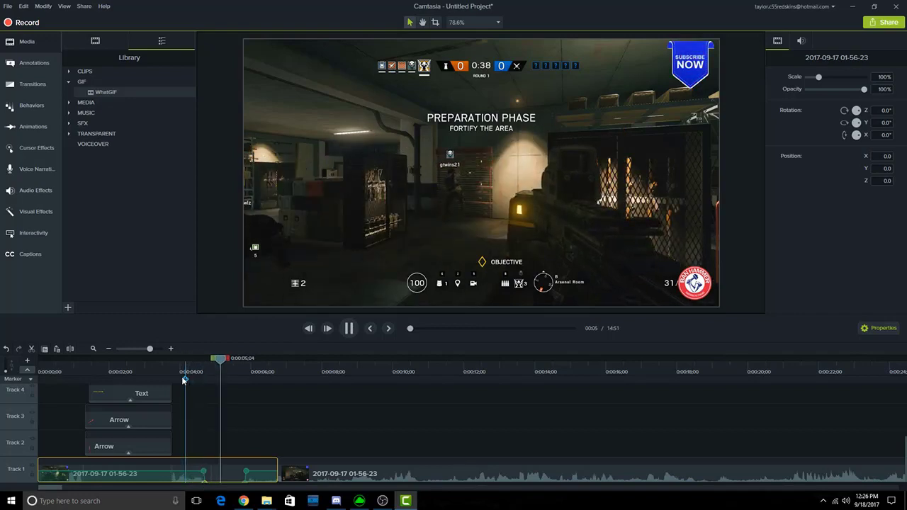
- Delete the second gameplay clip from Track 1
right_click(319, 261)
left_click(339, 296)
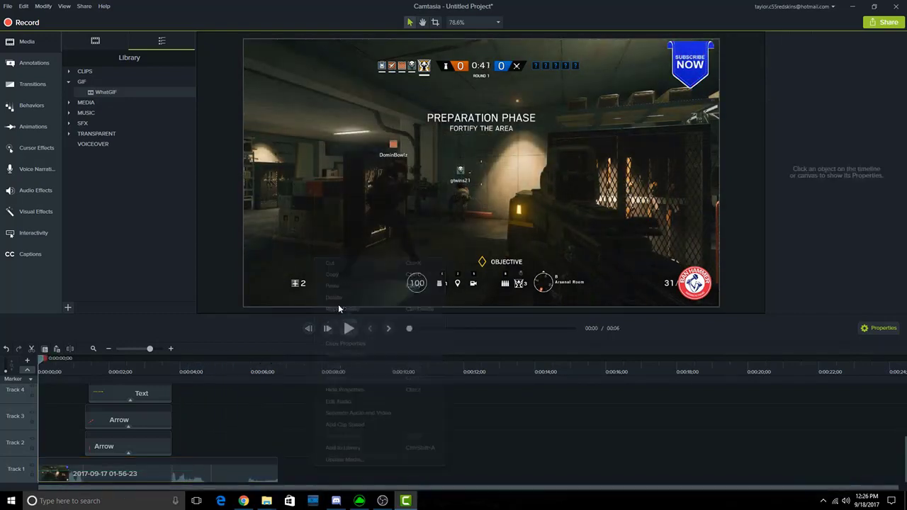
- Look through the stacked tracks, from the gameplay clip and annotations up to the WhatGIF animation
scroll(358, 470, "up", 3)
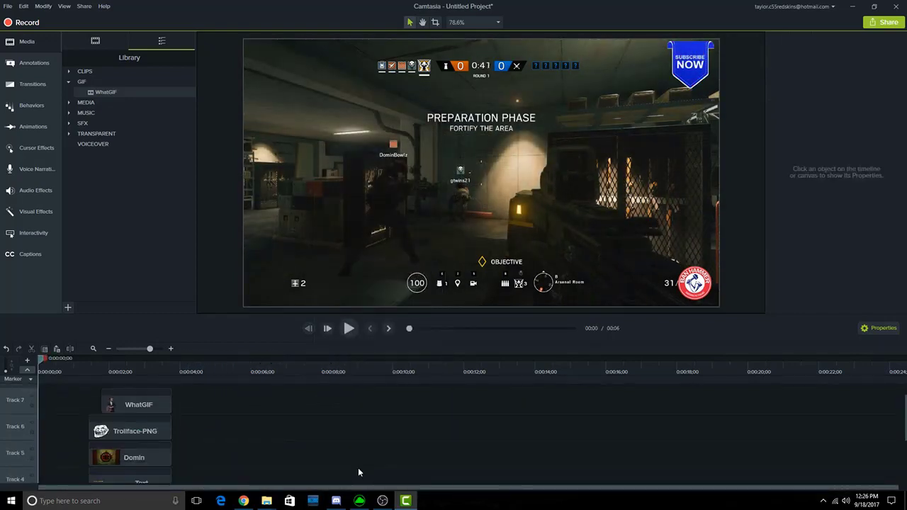
scroll(359, 471, "down", 3)
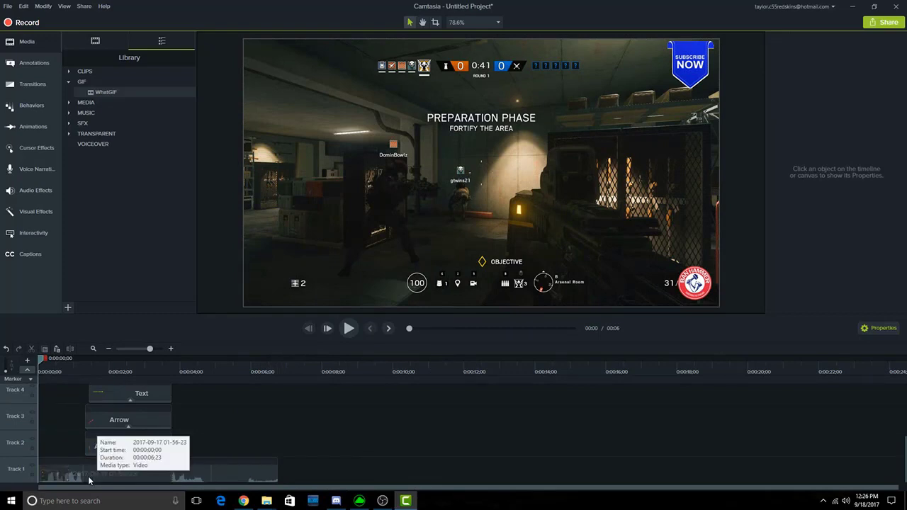
scroll(187, 447, "up", 1)
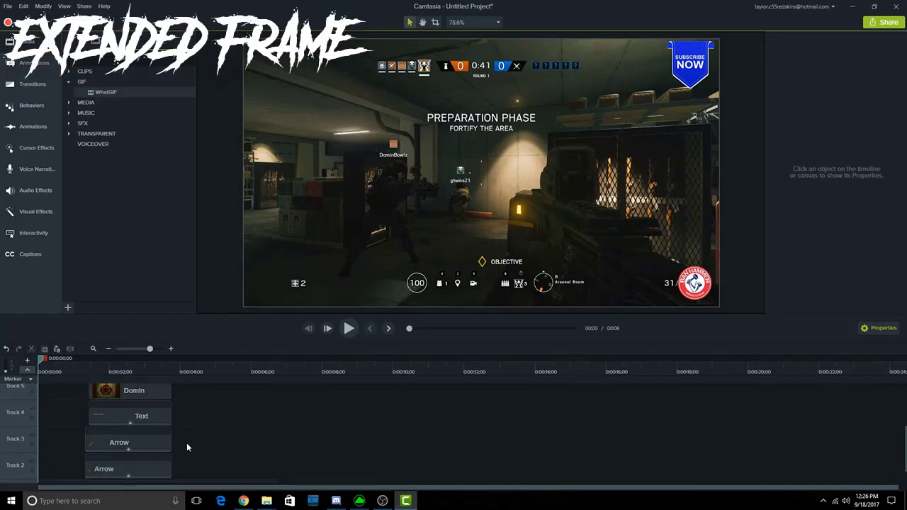
scroll(189, 472, "up", 2)
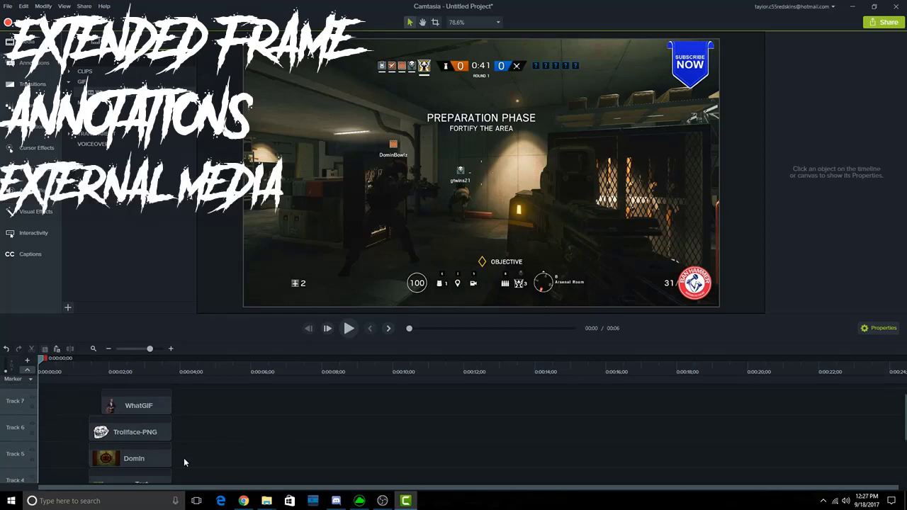
scroll(135, 436, "down", 3)
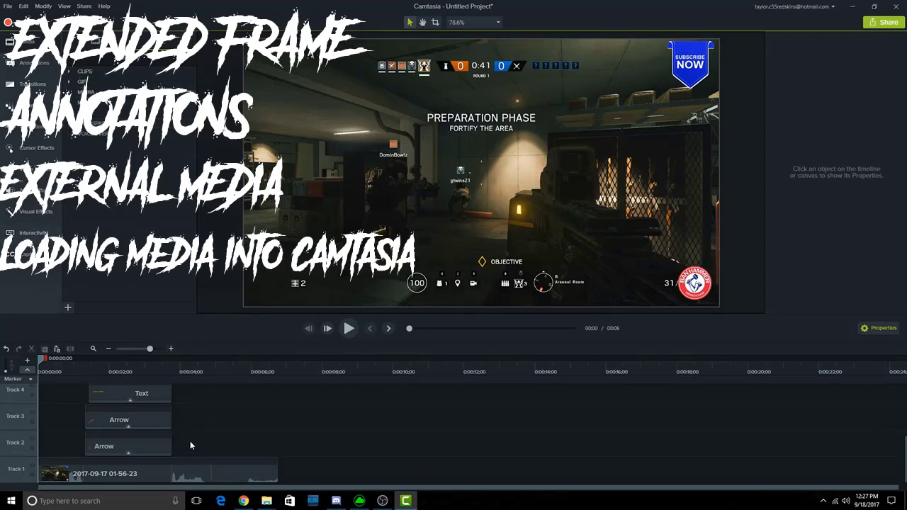
scroll(190, 437, "up", 3)
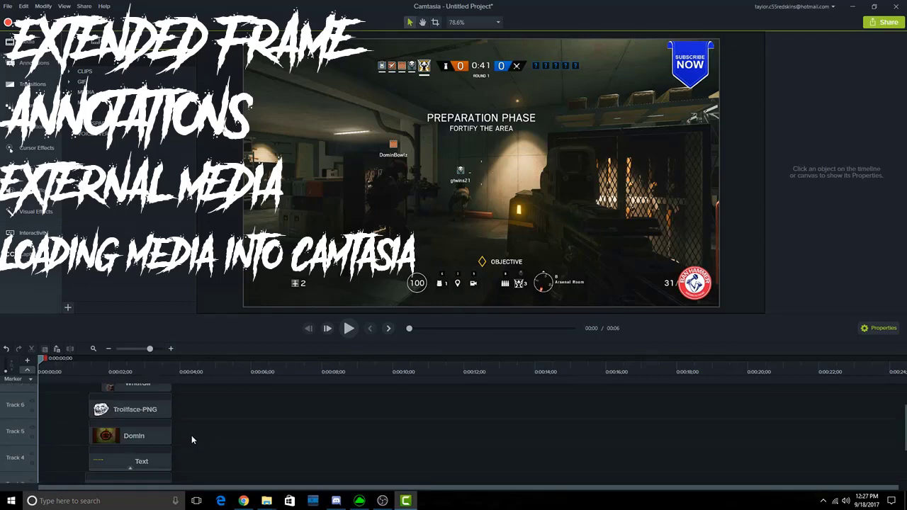
scroll(193, 427, "down", 3)
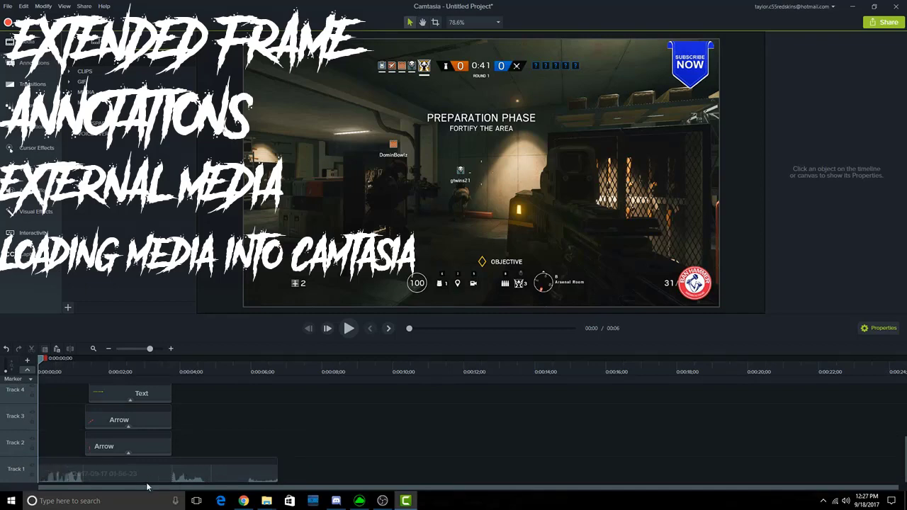
left_click_drag(155, 477, 152, 474)
- Preview the decorated section and split the gameplay clip on Track 1 at 0:00:03;23, where the annotations end
key("space")
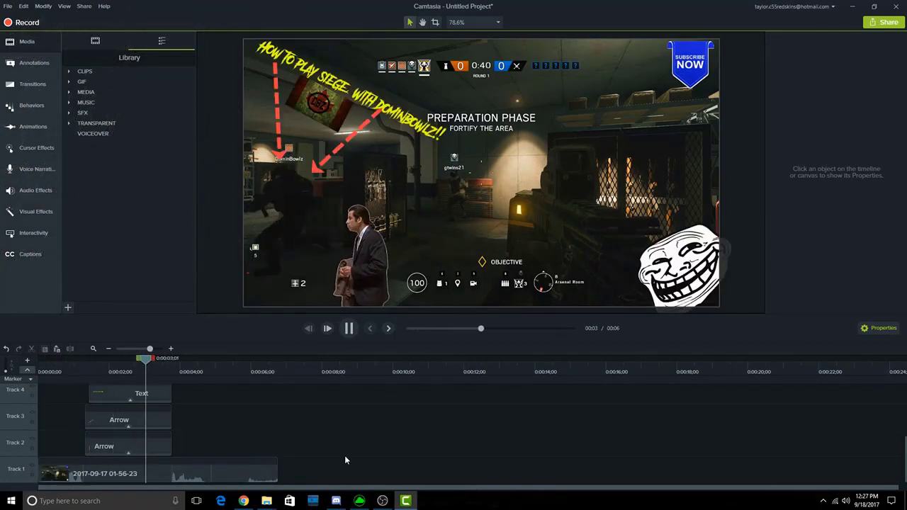
key("space")
left_click_drag(176, 362, 173, 361)
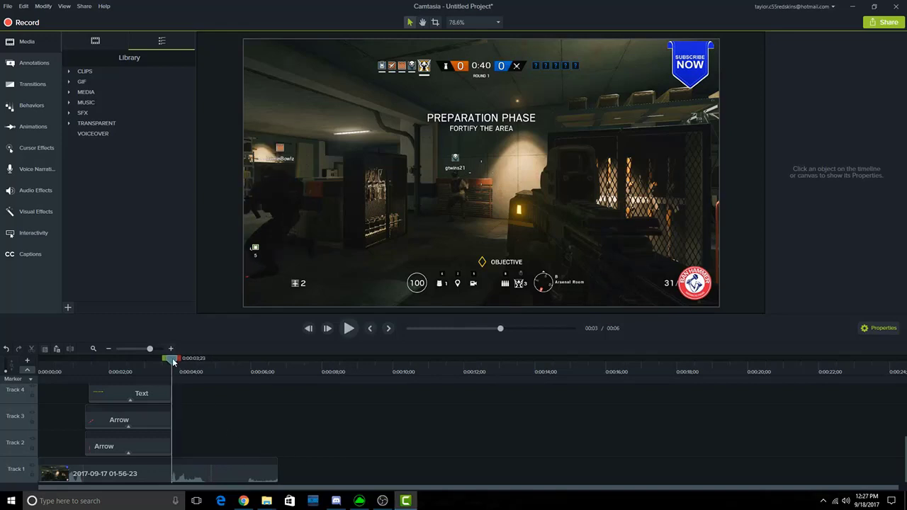
key("s")
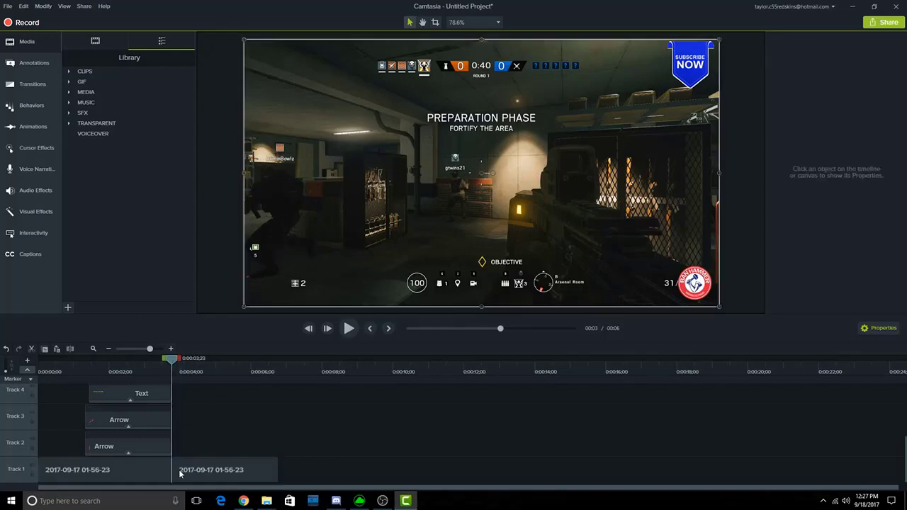
- Add Fade transitions to the first piece's end and the second piece's start, leaving a gap between them, and shorten the ending fade
left_click(40, 89)
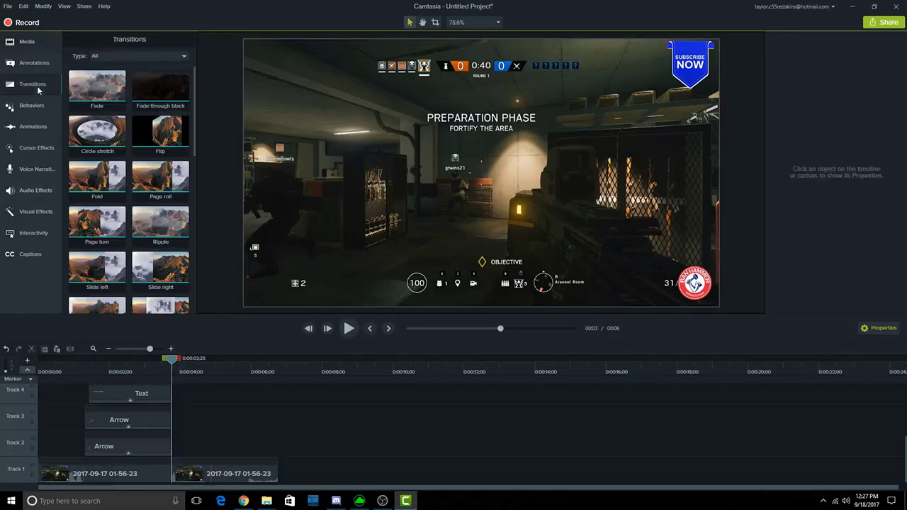
left_click_drag(113, 90, 250, 478)
left_click_drag(158, 474, 162, 475)
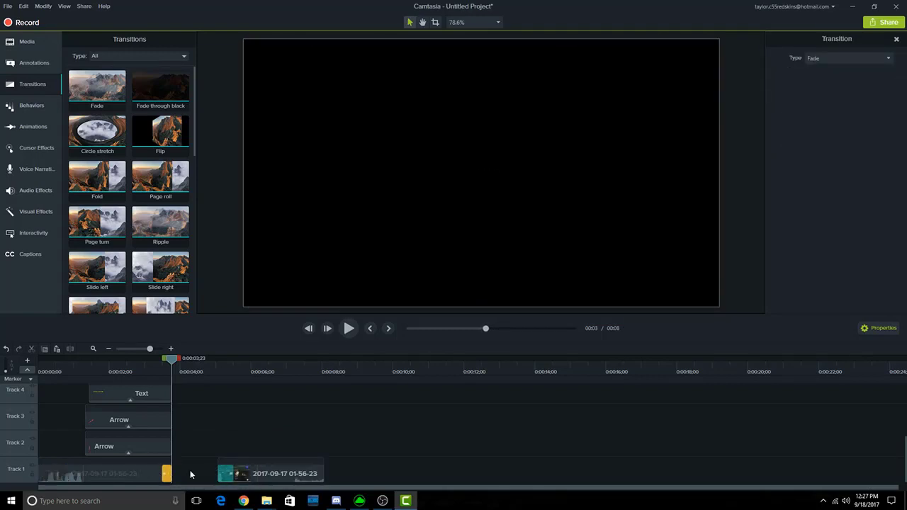
- Move the second gameplay piece on Track 1 back against the first piece to close the gap, and preview the fades between them
left_click(223, 474)
left_click_drag(225, 474, 210, 482)
left_click_drag(172, 365, 162, 368)
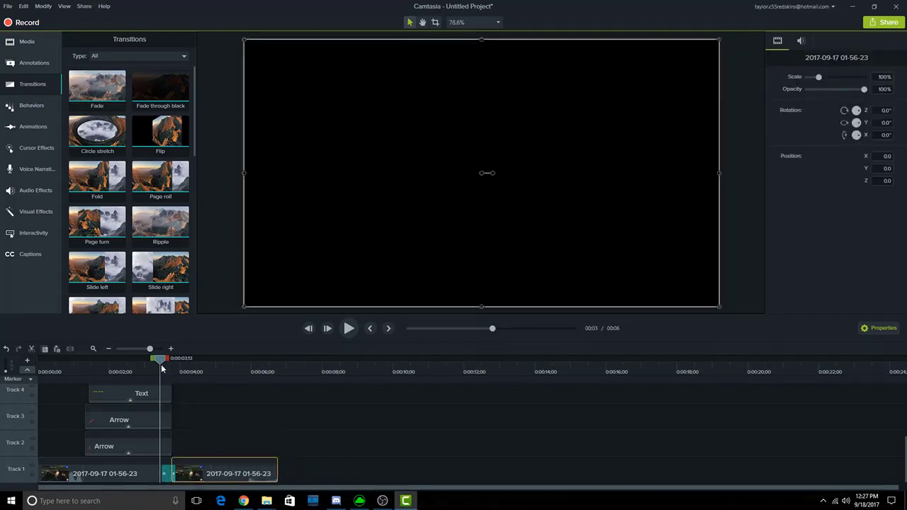
key("space")
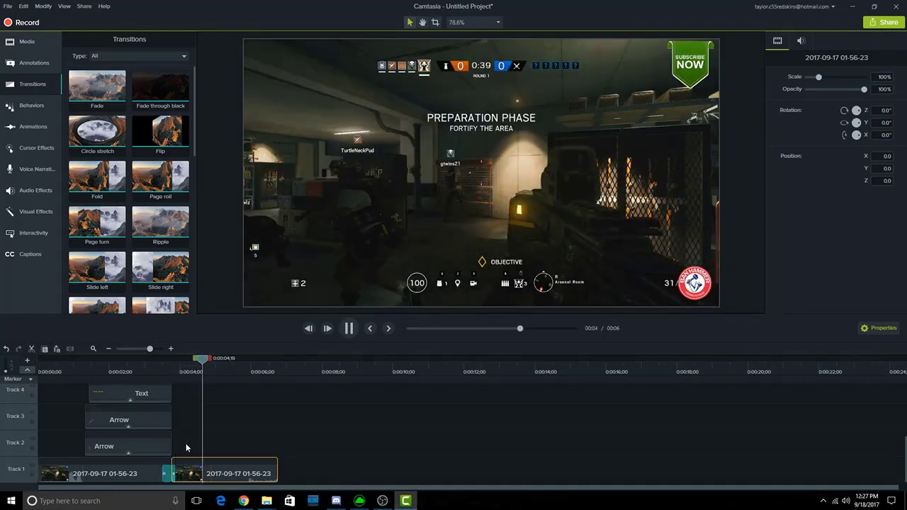
left_click(116, 365)
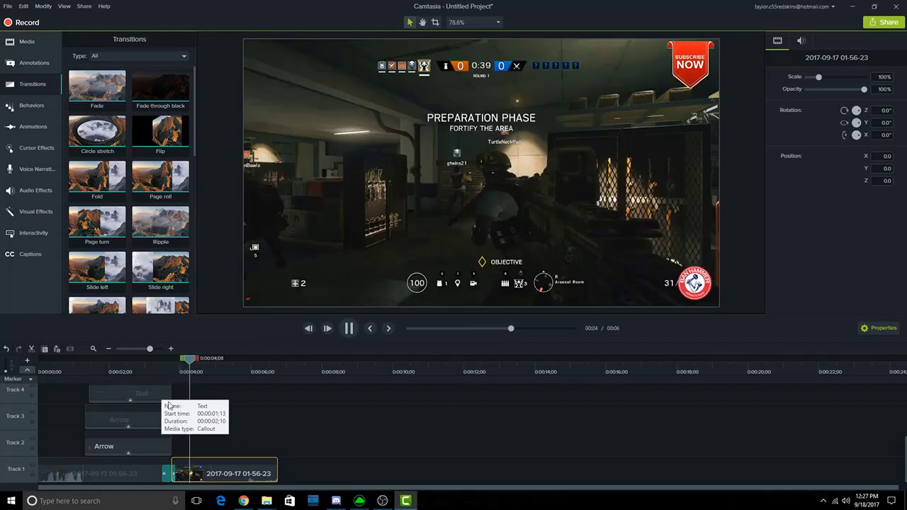
key("space")
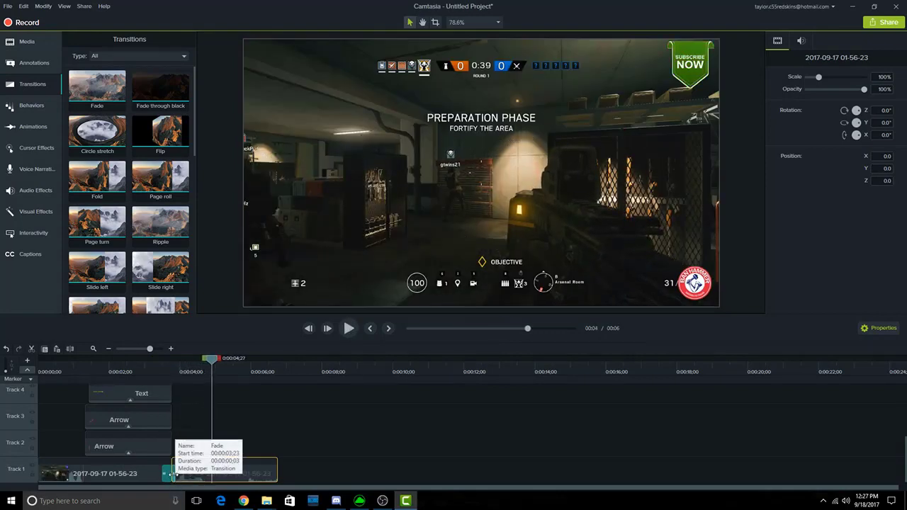
- Lengthen the Fade at the start of the second gameplay piece and play the section back from about 0:00:00;26
left_click(175, 475)
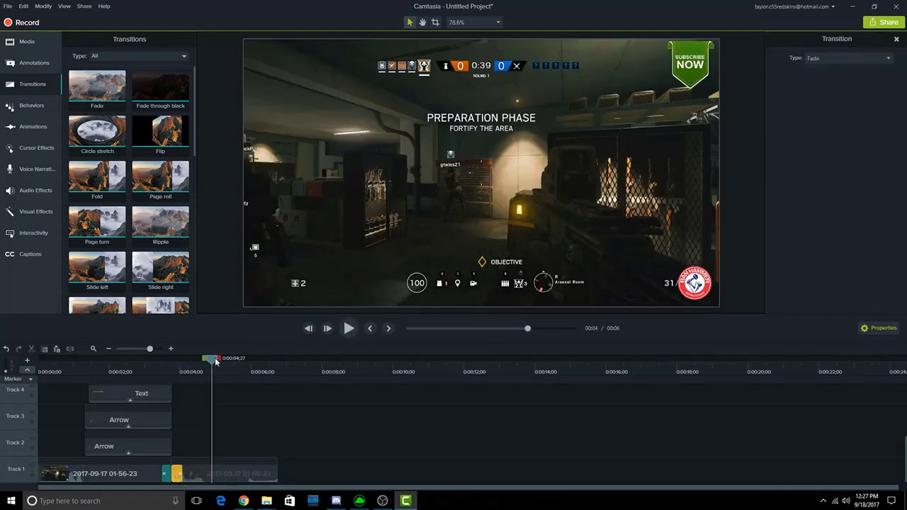
scroll(196, 438, "up", 1)
left_click_drag(214, 360, 69, 391)
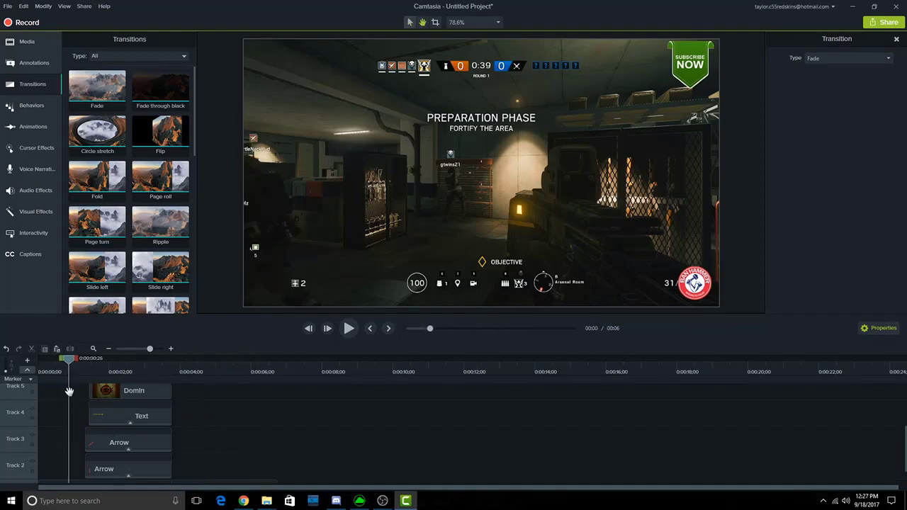
scroll(282, 427, "down", 1)
key("space")
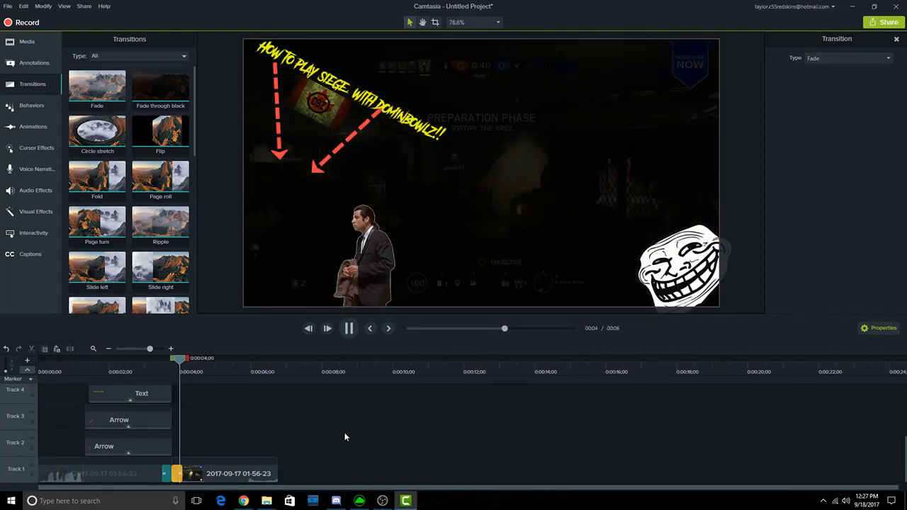
key("space")
- Add the older me music from the library to Track 8 and trim both ends to roughly match the annotated section
scroll(232, 430, "up", 4)
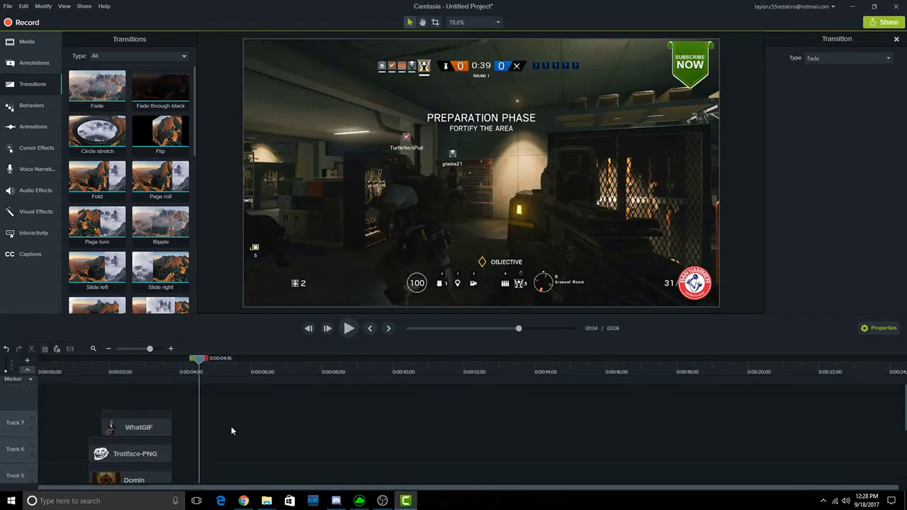
scroll(232, 431, "down", 4)
scroll(232, 431, "up", 3)
left_click(21, 41)
left_click(69, 103)
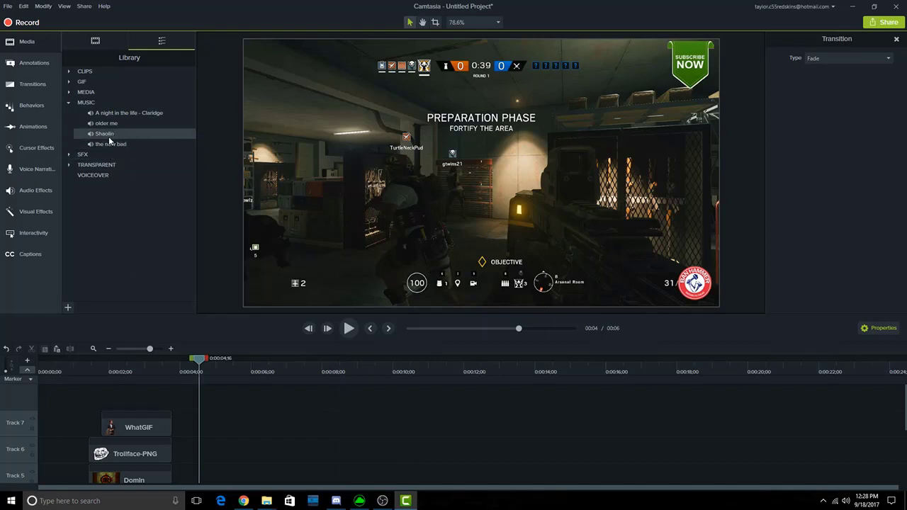
left_click_drag(115, 124, 44, 398)
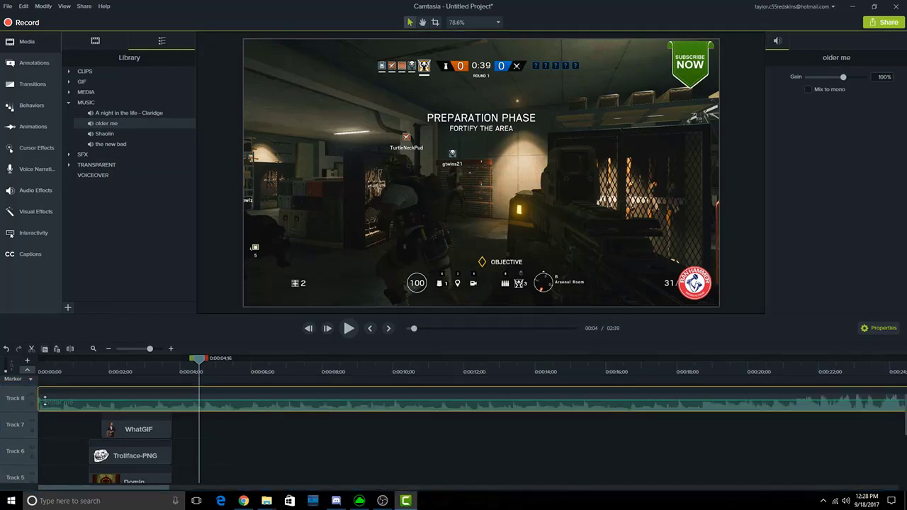
left_click_drag(186, 488, 175, 439)
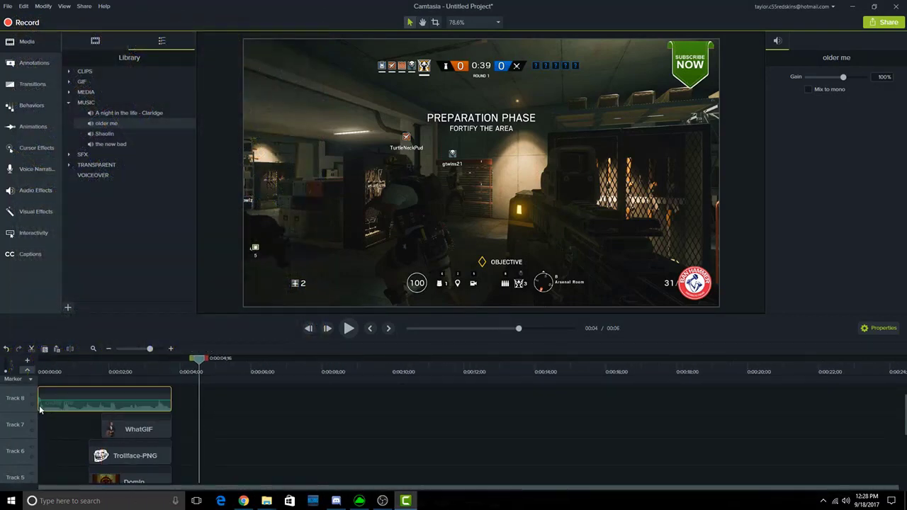
left_click_drag(39, 405, 77, 414)
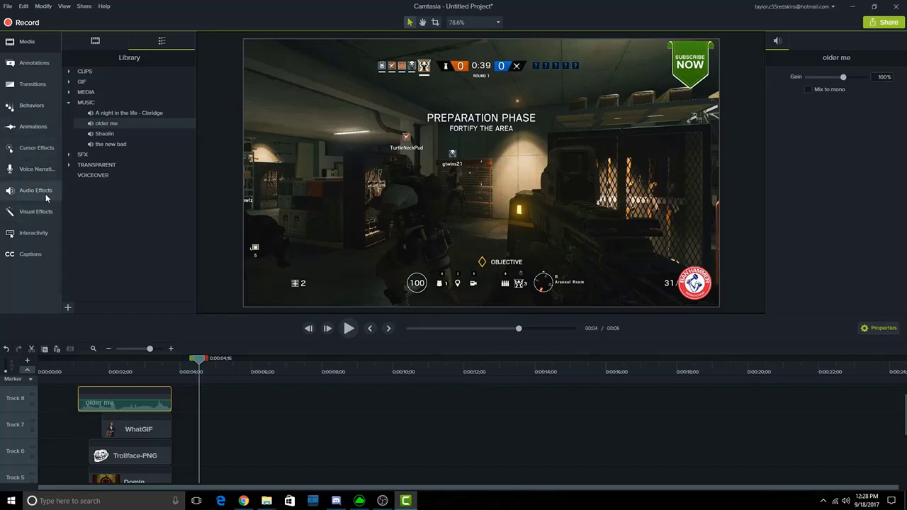
- Preview the music, and make the older me clip start at 0:00:00;15 while still ending with the annotations
left_click_drag(199, 359, 63, 360)
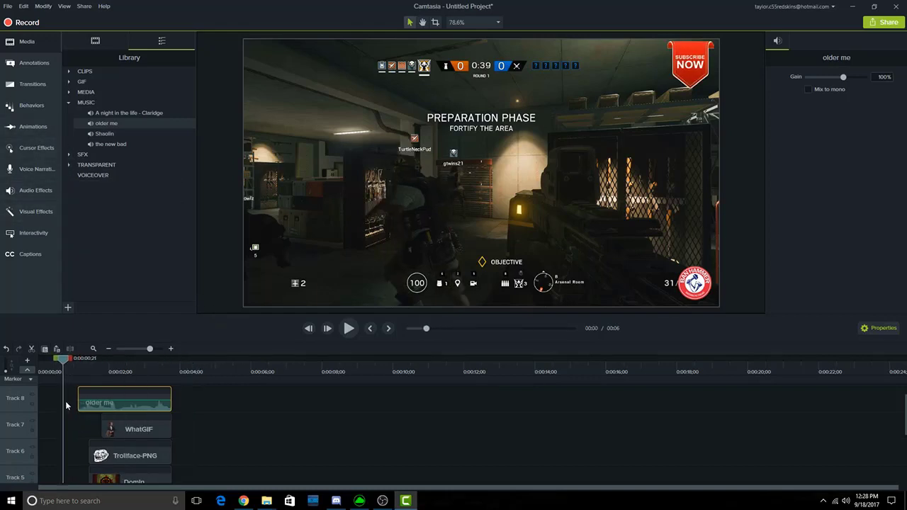
key("space")
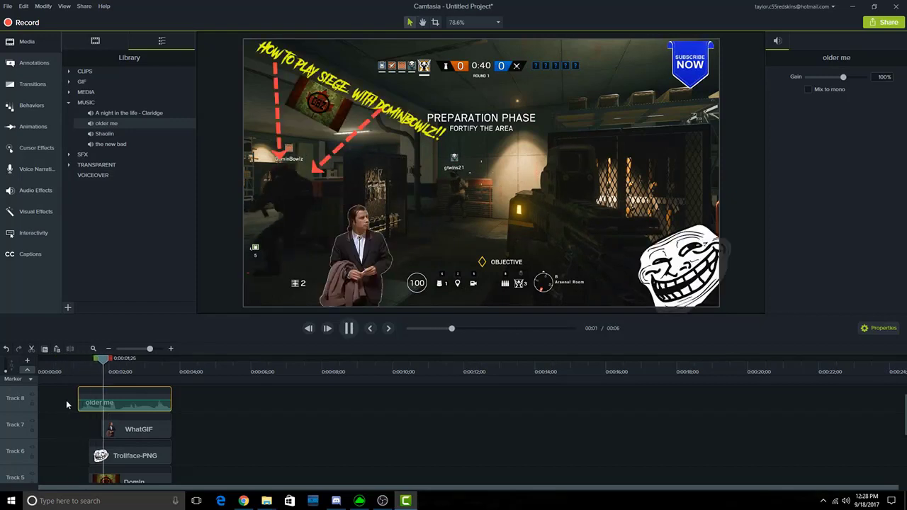
key("space")
left_click_drag(127, 360, 56, 361)
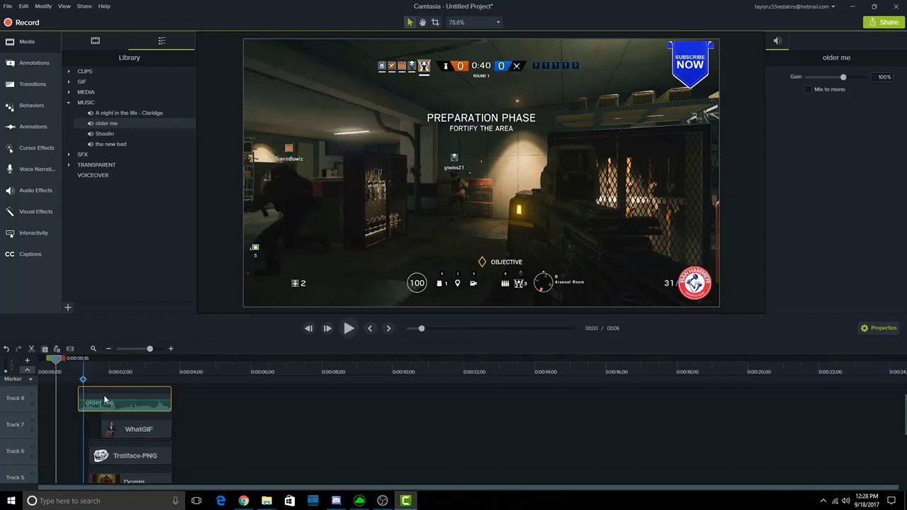
left_click_drag(104, 402, 56, 401)
left_click_drag(162, 404, 171, 404)
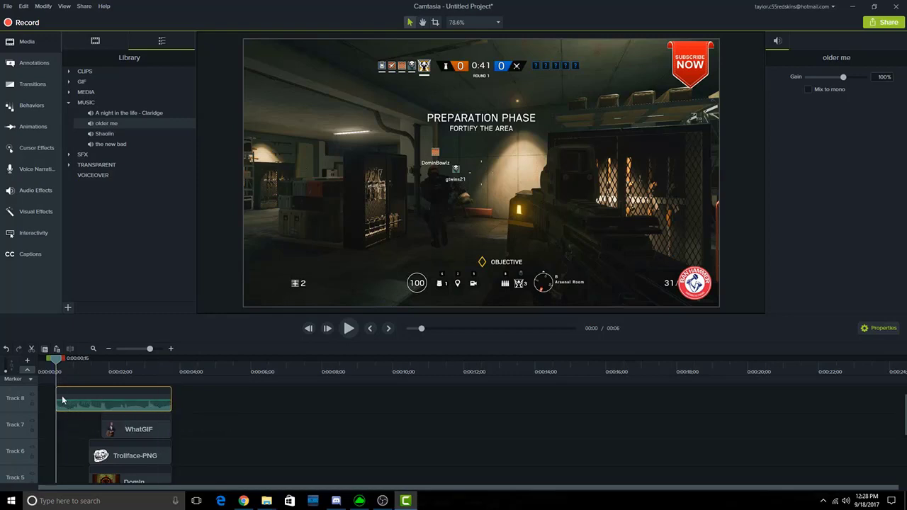
- Apply the Fade In audio effect to the older me clip and play it back
left_click(27, 192)
left_click_drag(94, 125, 73, 404)
key("space")
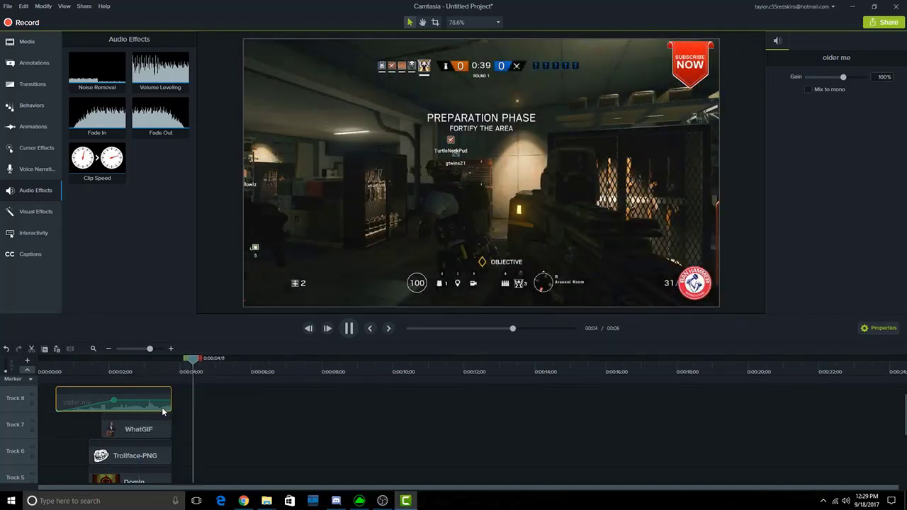
key("space")
- Extend the older me clip to just past 0:00:04;00 and add a Fade Out shortened to begin at about 0:00:03;17
left_click_drag(170, 406, 182, 408)
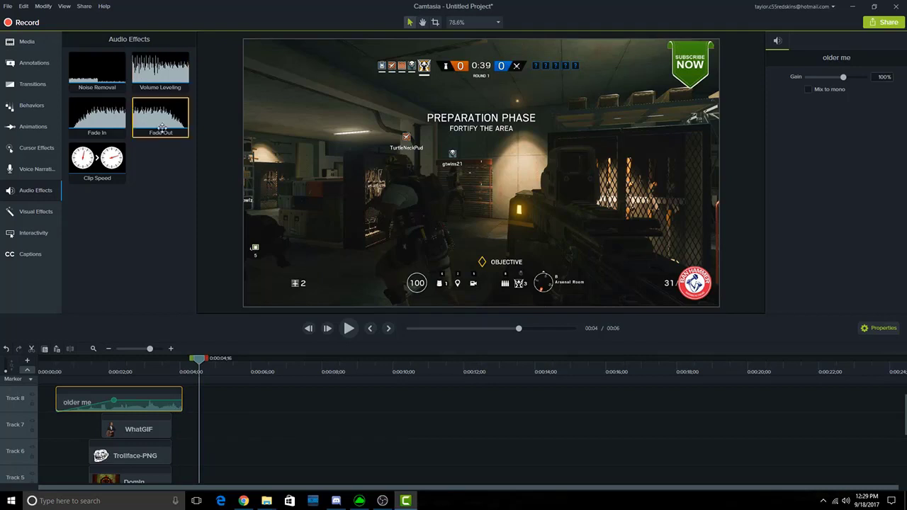
left_click_drag(160, 113, 177, 412)
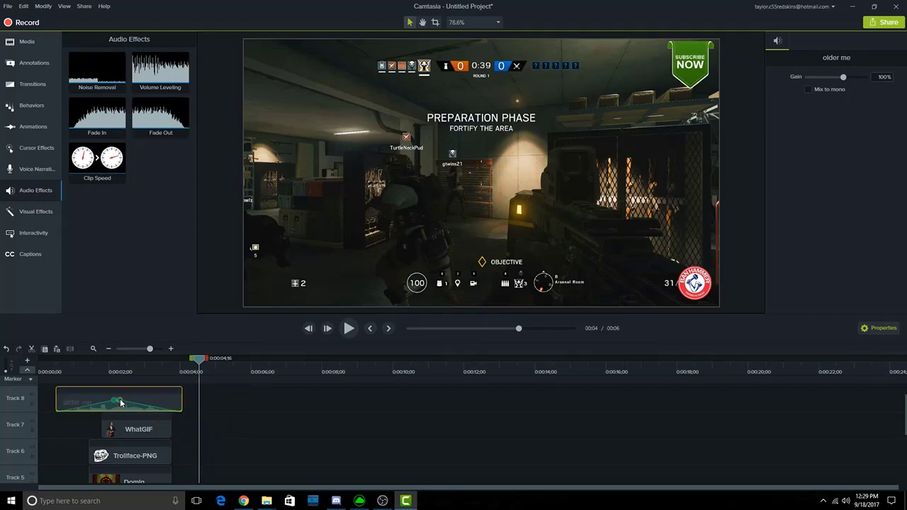
left_click_drag(121, 403, 162, 412)
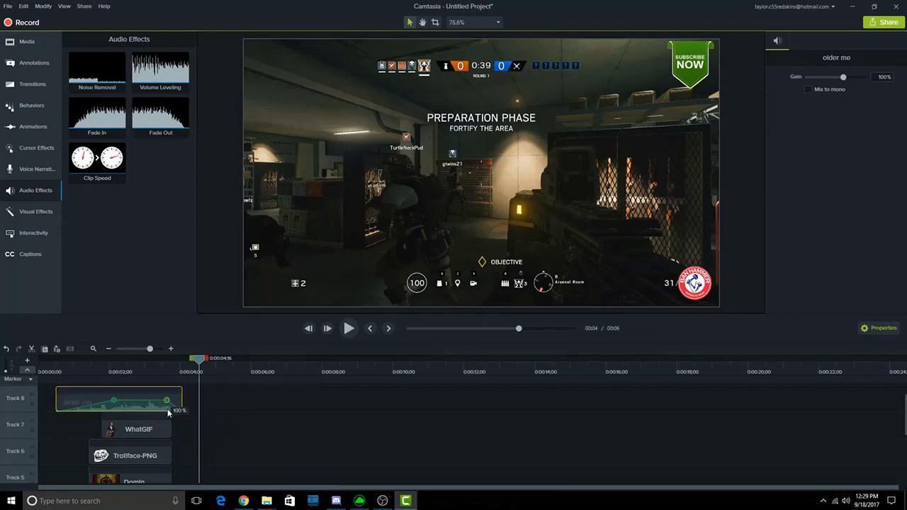
- Play the sequence from the start of the music to its end to check the audio fades and the transition
left_click_drag(199, 360, 56, 389)
key("space")
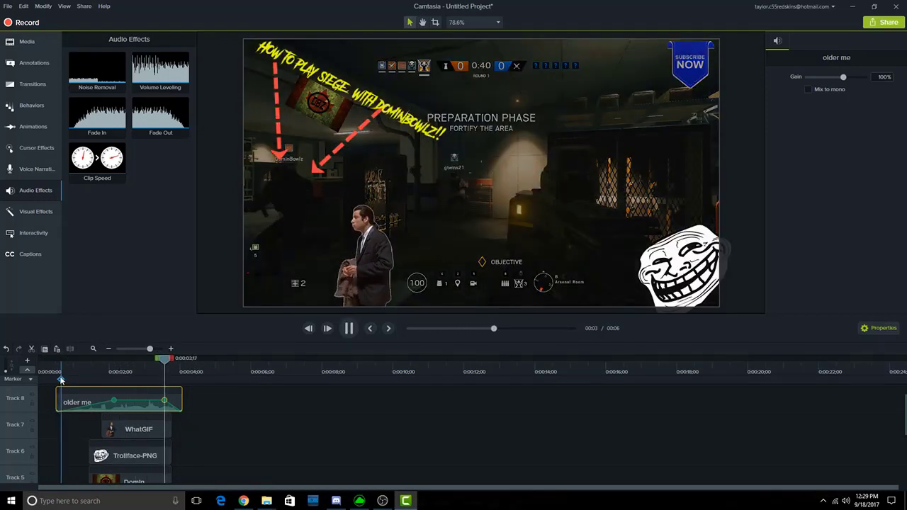
scroll(278, 409, "down", 5)
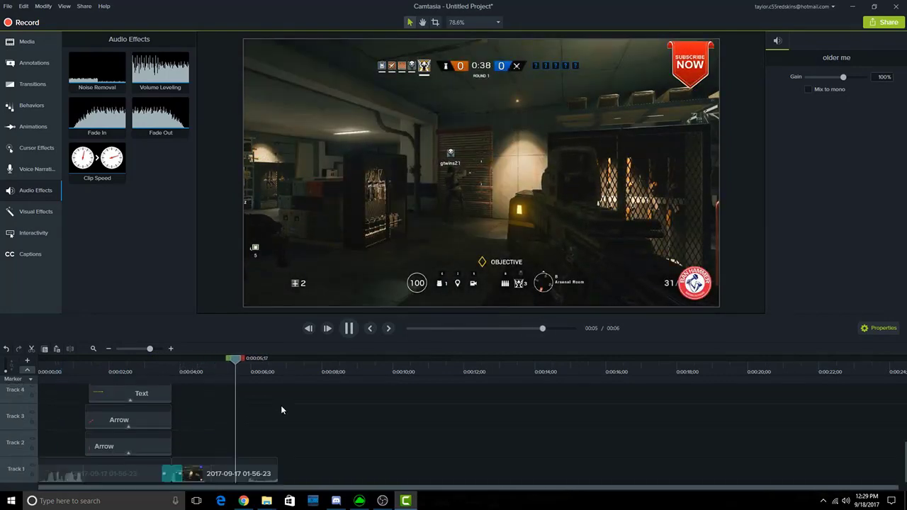
scroll(304, 431, "up", 5)
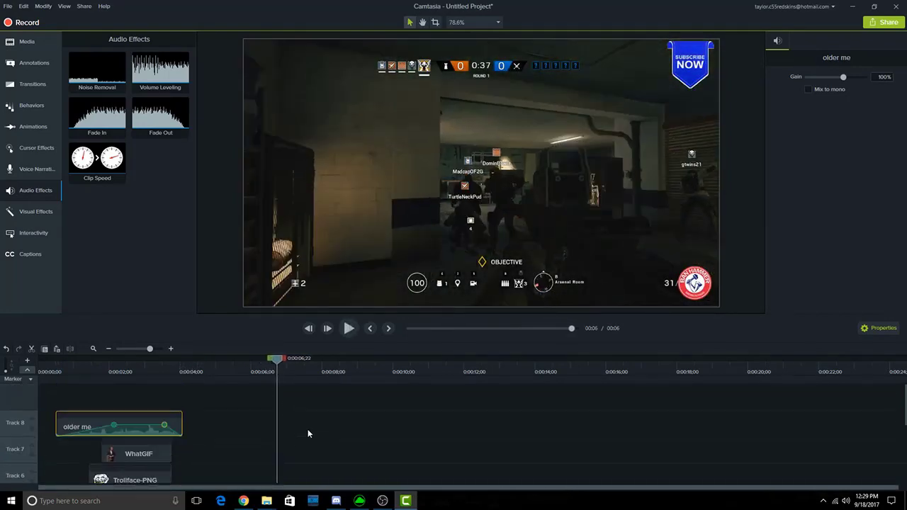
- Return the playhead to the start and look through the stacked tracks, from the older me music down to the gameplay pieces
left_click_drag(279, 363, 31, 405)
scroll(196, 411, "down", 5)
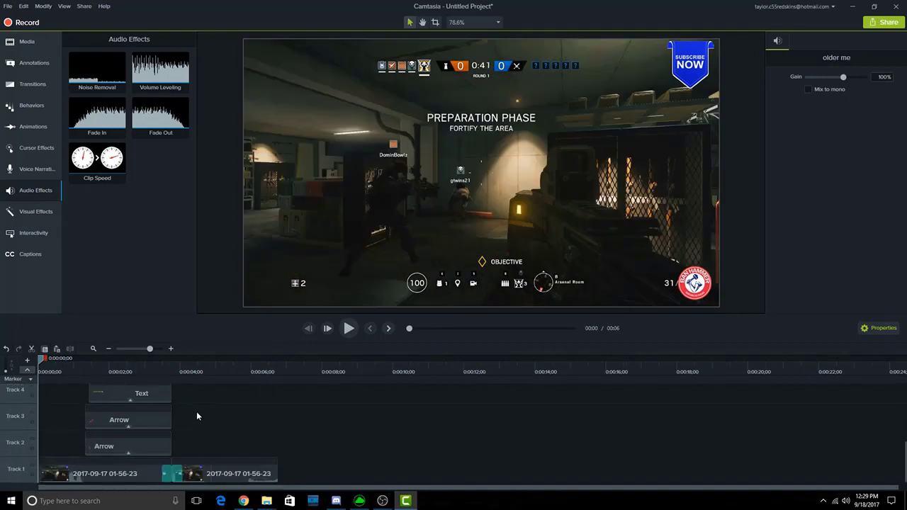
scroll(197, 415, "up", 5)
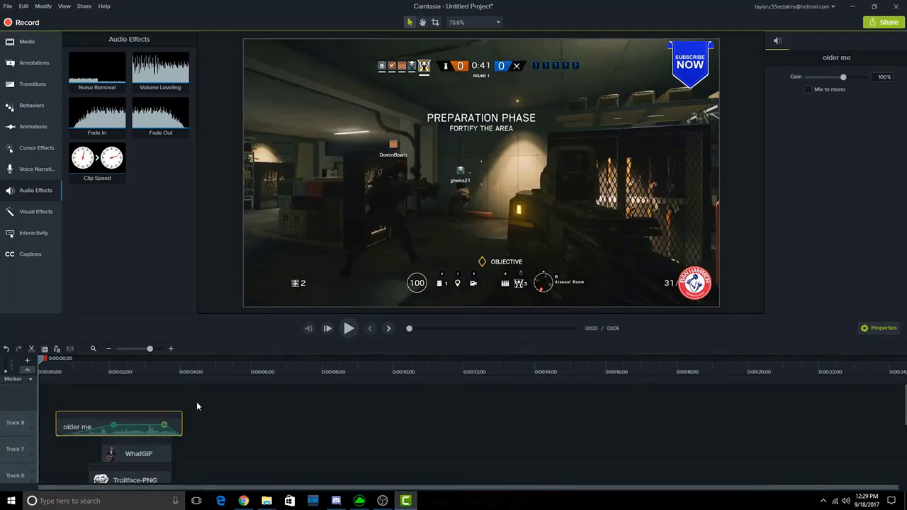
scroll(197, 406, "down", 3)
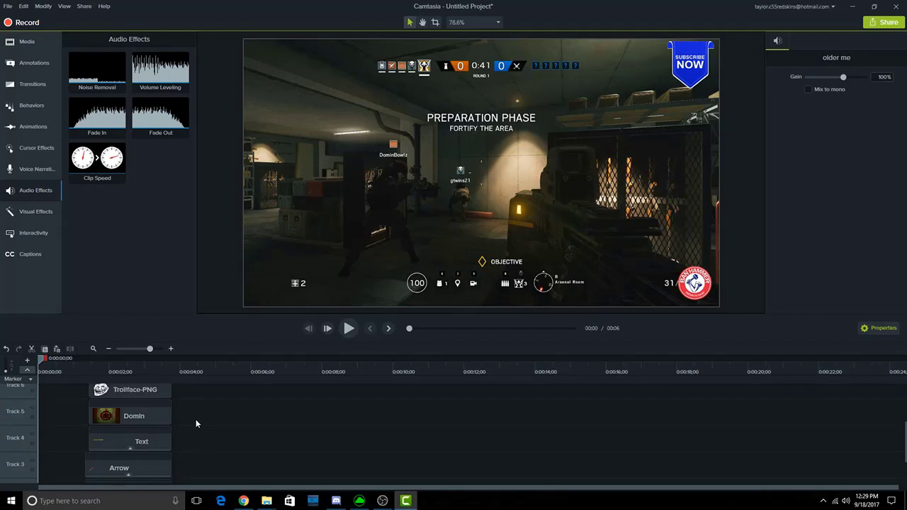
scroll(212, 443, "up", 1)
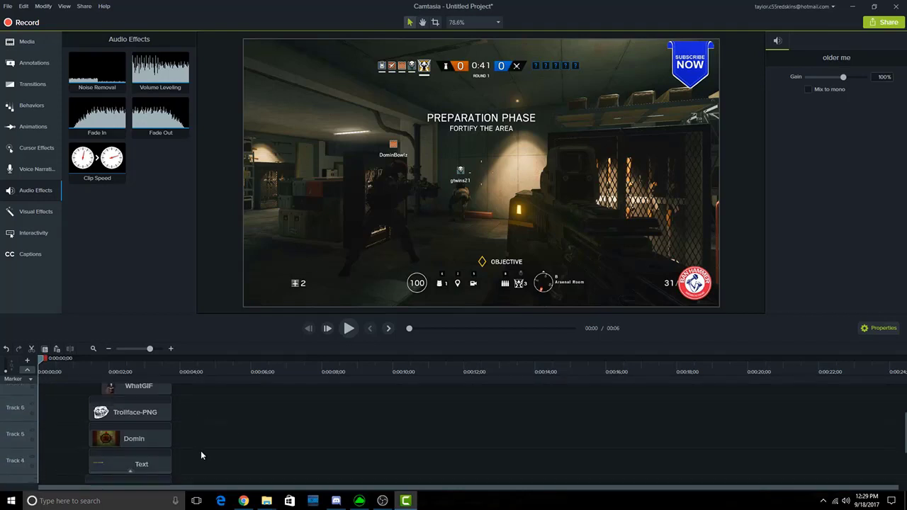
scroll(201, 454, "down", 3)
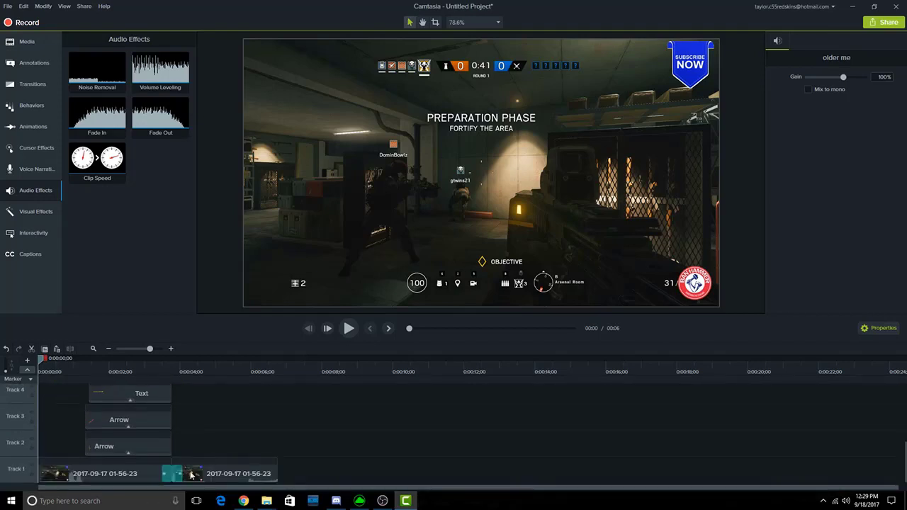
scroll(195, 443, "up", 3)
scroll(191, 444, "down", 3)
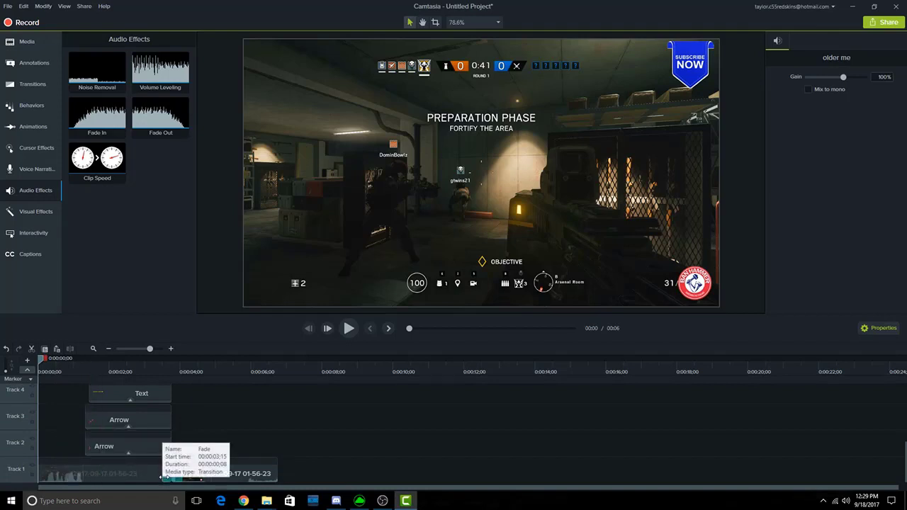
left_click_drag(163, 477, 164, 468)
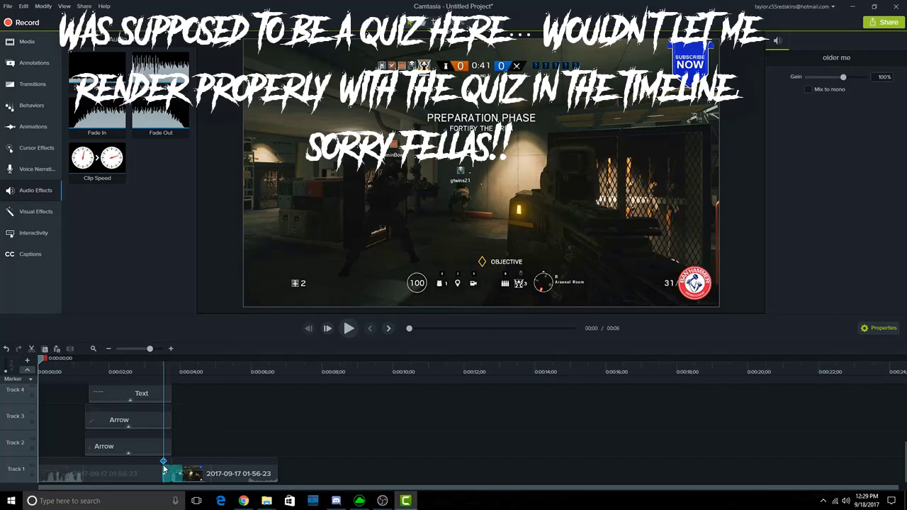
scroll(261, 434, "up", 6)
scroll(267, 439, "down", 6)
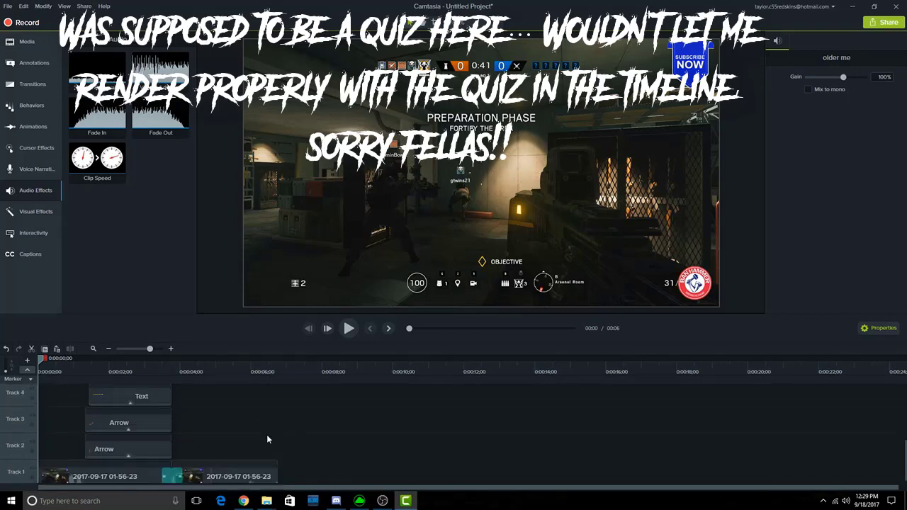
scroll(268, 440, "down", 1)
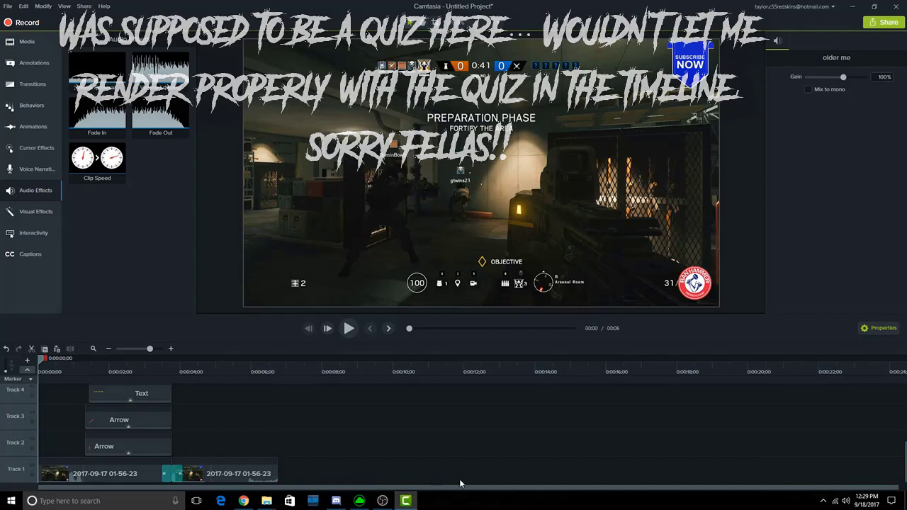
mouse_move(906, 472)
left_mouse_down()
mouse_move(906, 418)
mouse_move(906, 475)
left_mouse_up()
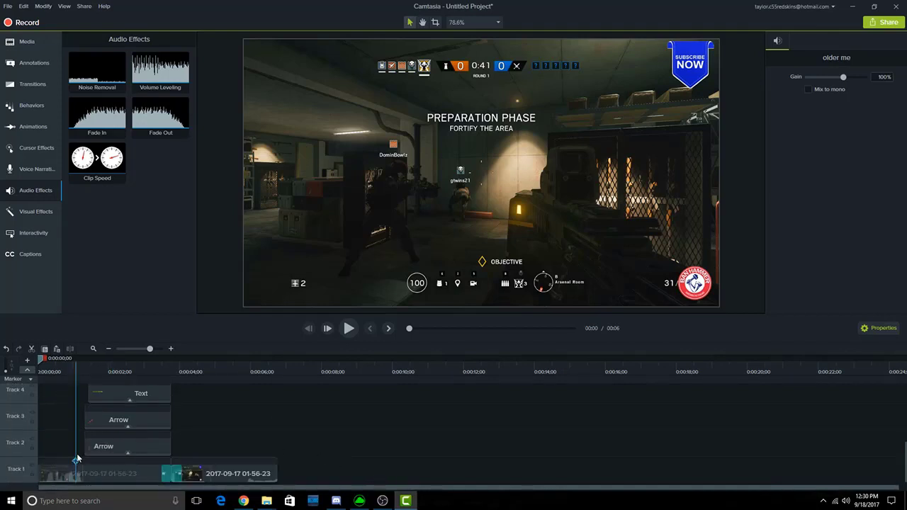
scroll(373, 461, "up", 5)
scroll(373, 460, "down", 5)
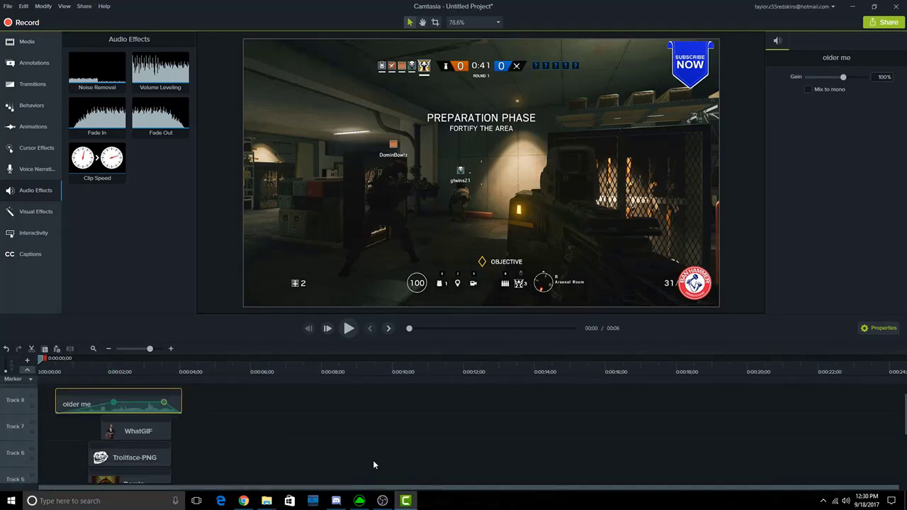
- Return to the media library and collapse the MUSIC folder
left_click(37, 171)
left_click(31, 67)
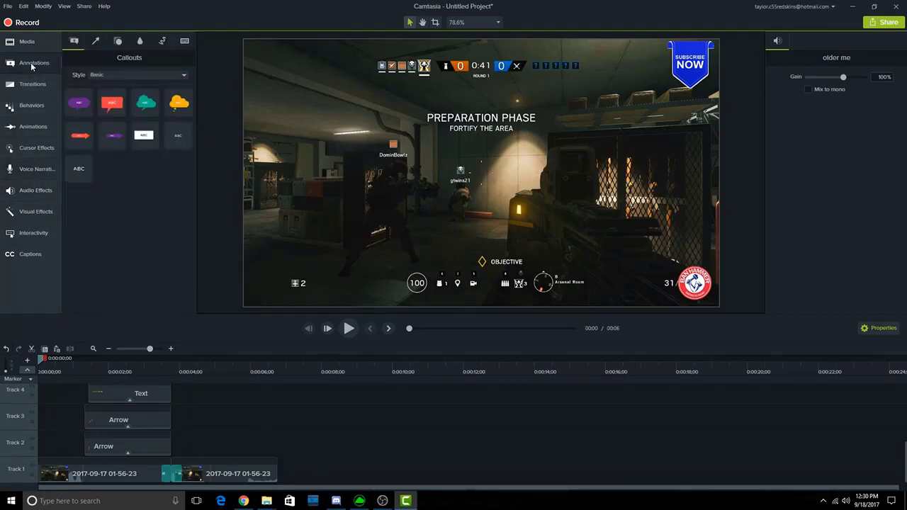
left_click(27, 43)
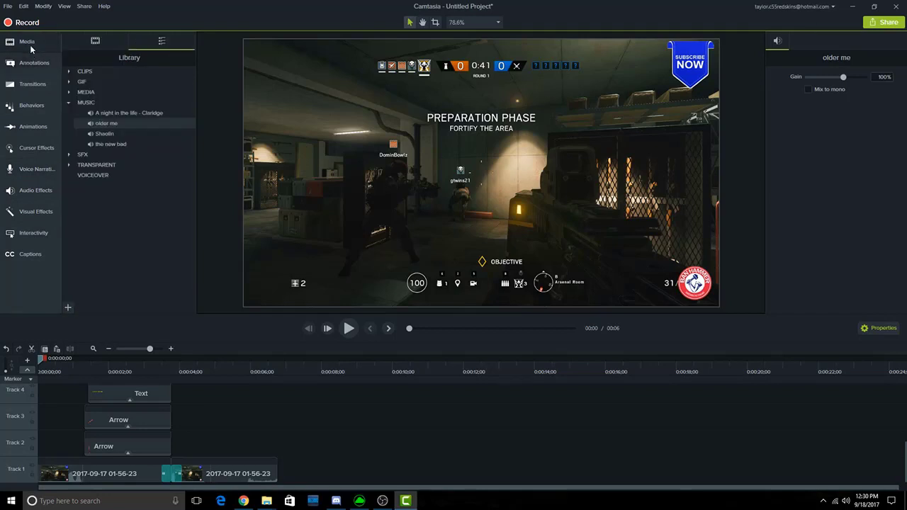
left_click(69, 104)
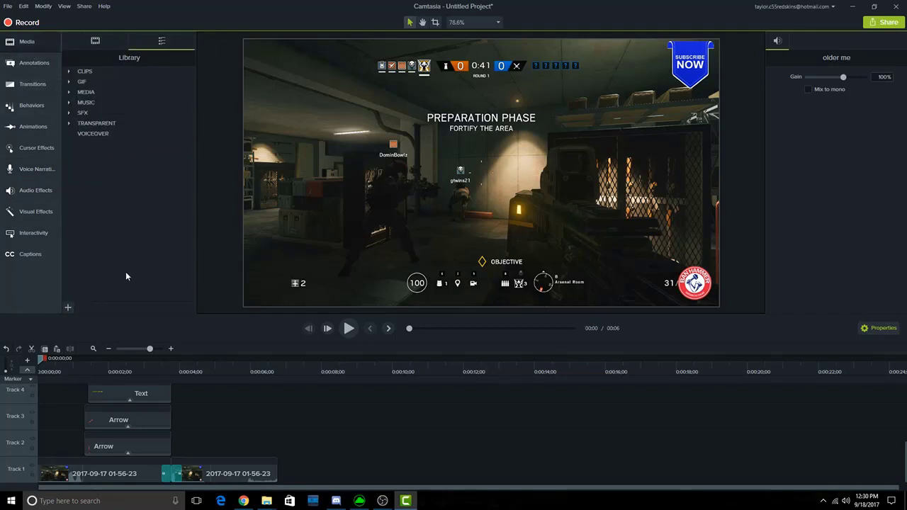